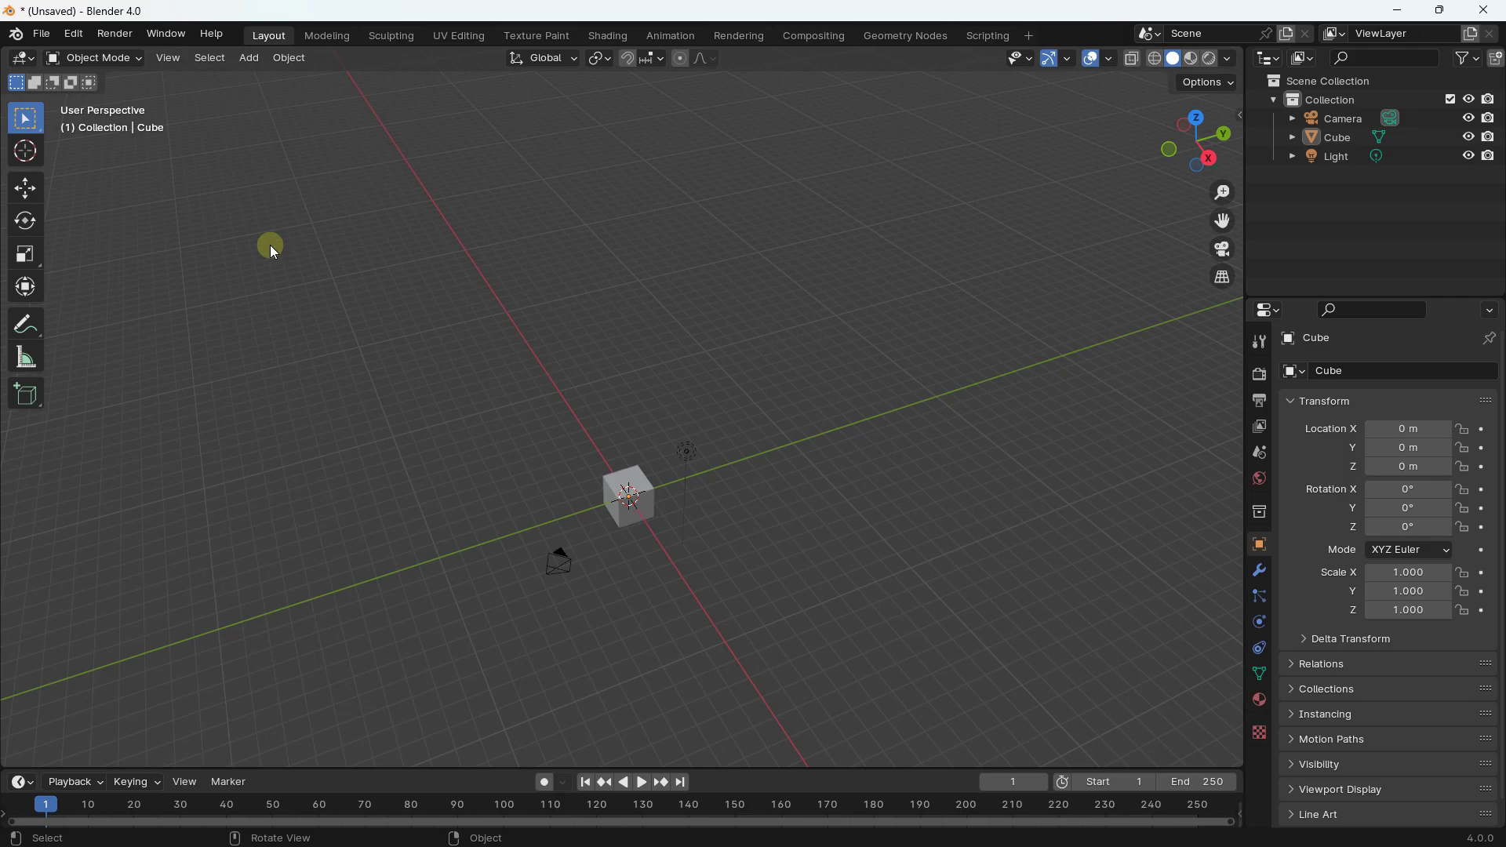
- Delete the default cube from the scene
shift+middle_drag(590, 412, 605, 369)
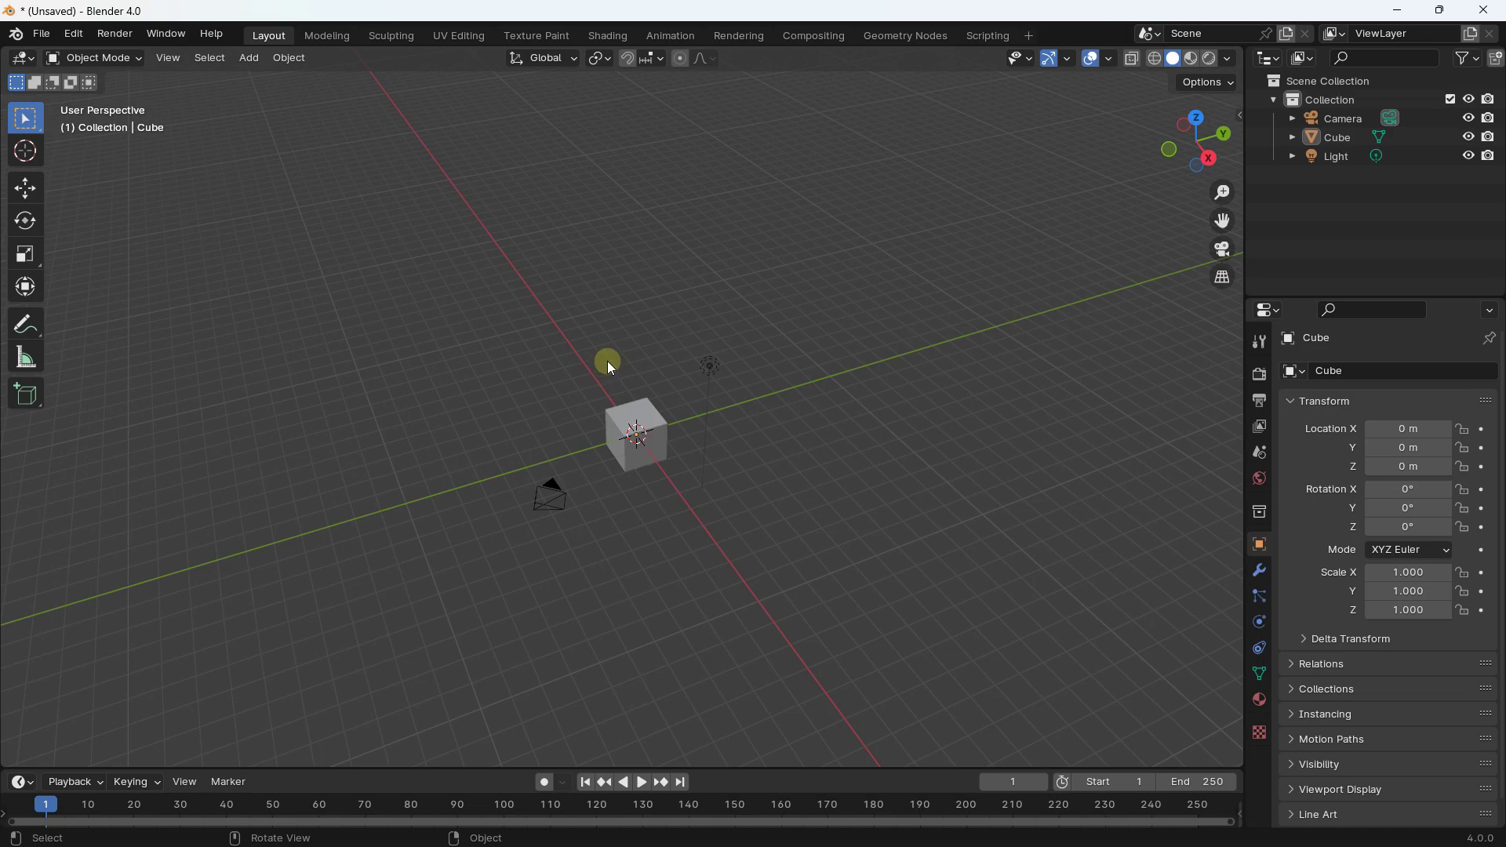
click(621, 417)
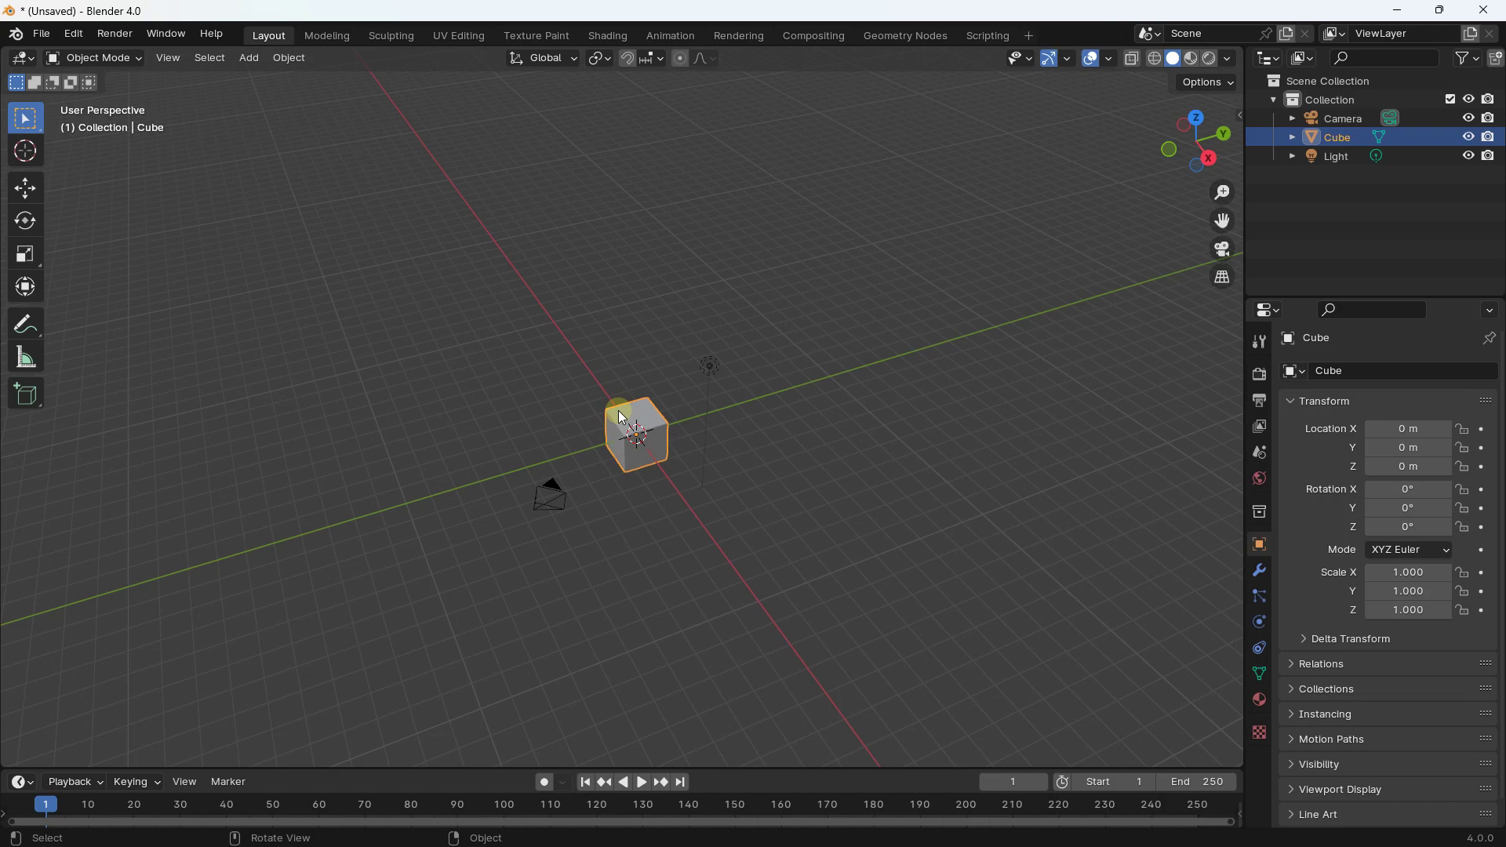
key(Delete)
- Add a Monkey mesh at the world origin
middle_drag(601, 370, 599, 375)
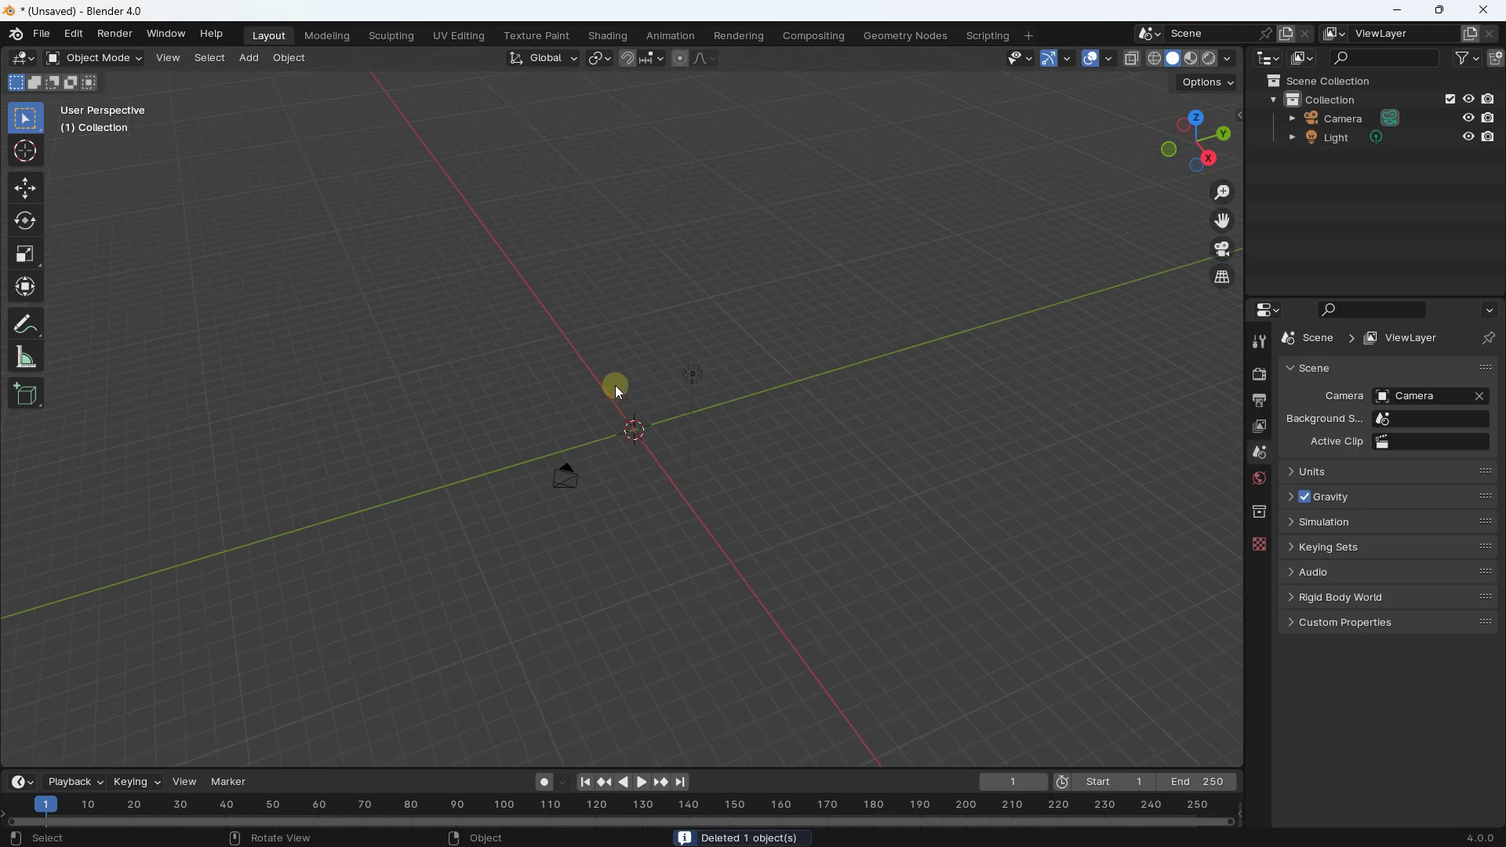
mouse_move(647, 481)
middle_down()
mouse_move(555, 430)
mouse_move(654, 481)
mouse_move(588, 445)
mouse_move(636, 485)
middle_up()
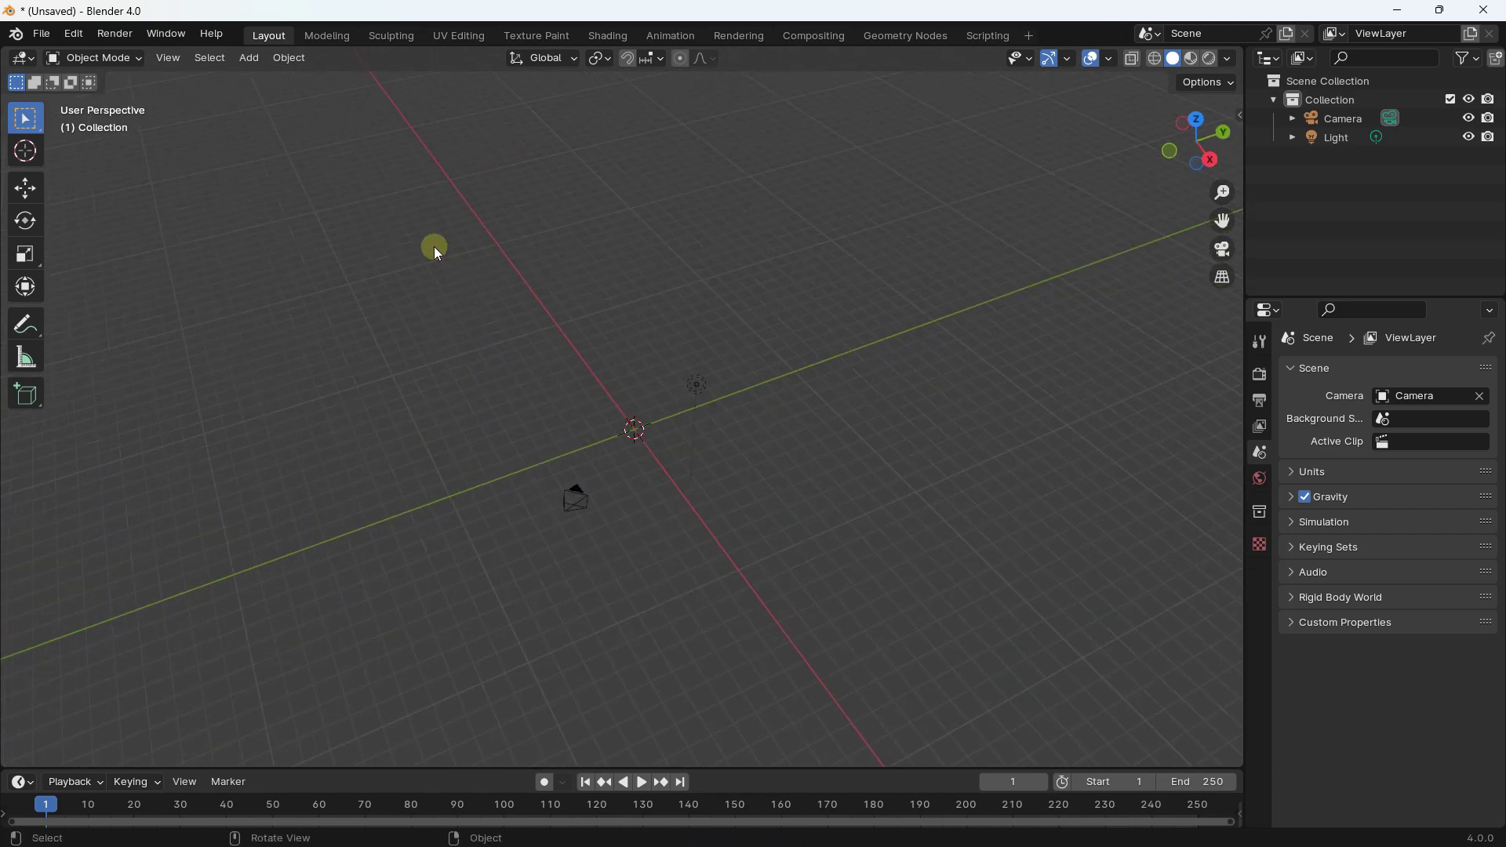
click(252, 61)
mouse_move(384, 78)
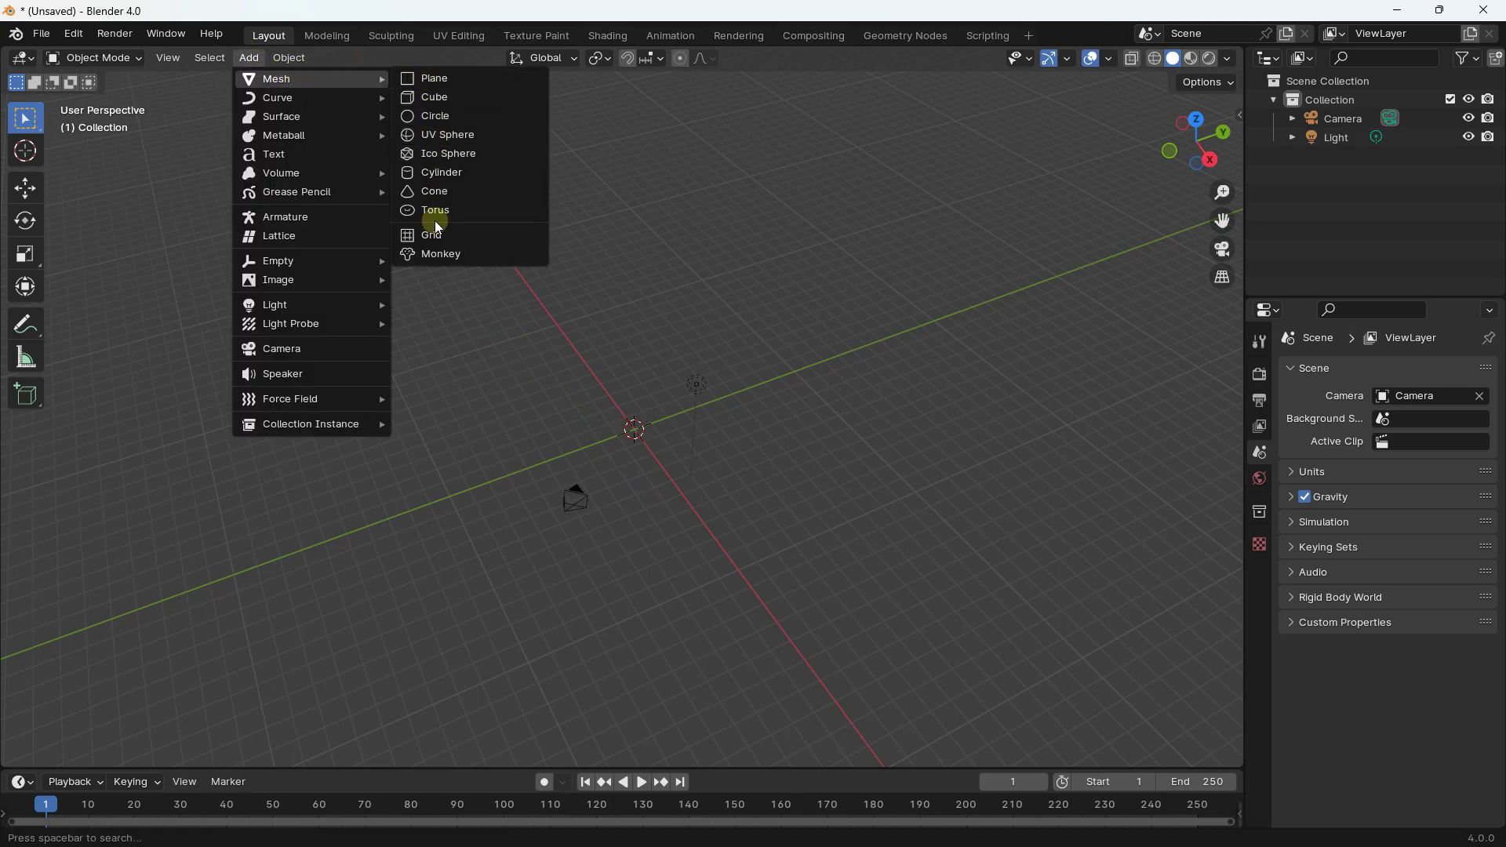
click(439, 253)
- Rotate the monkey head 90° about the global Z axis
middle_drag(633, 378, 691, 498)
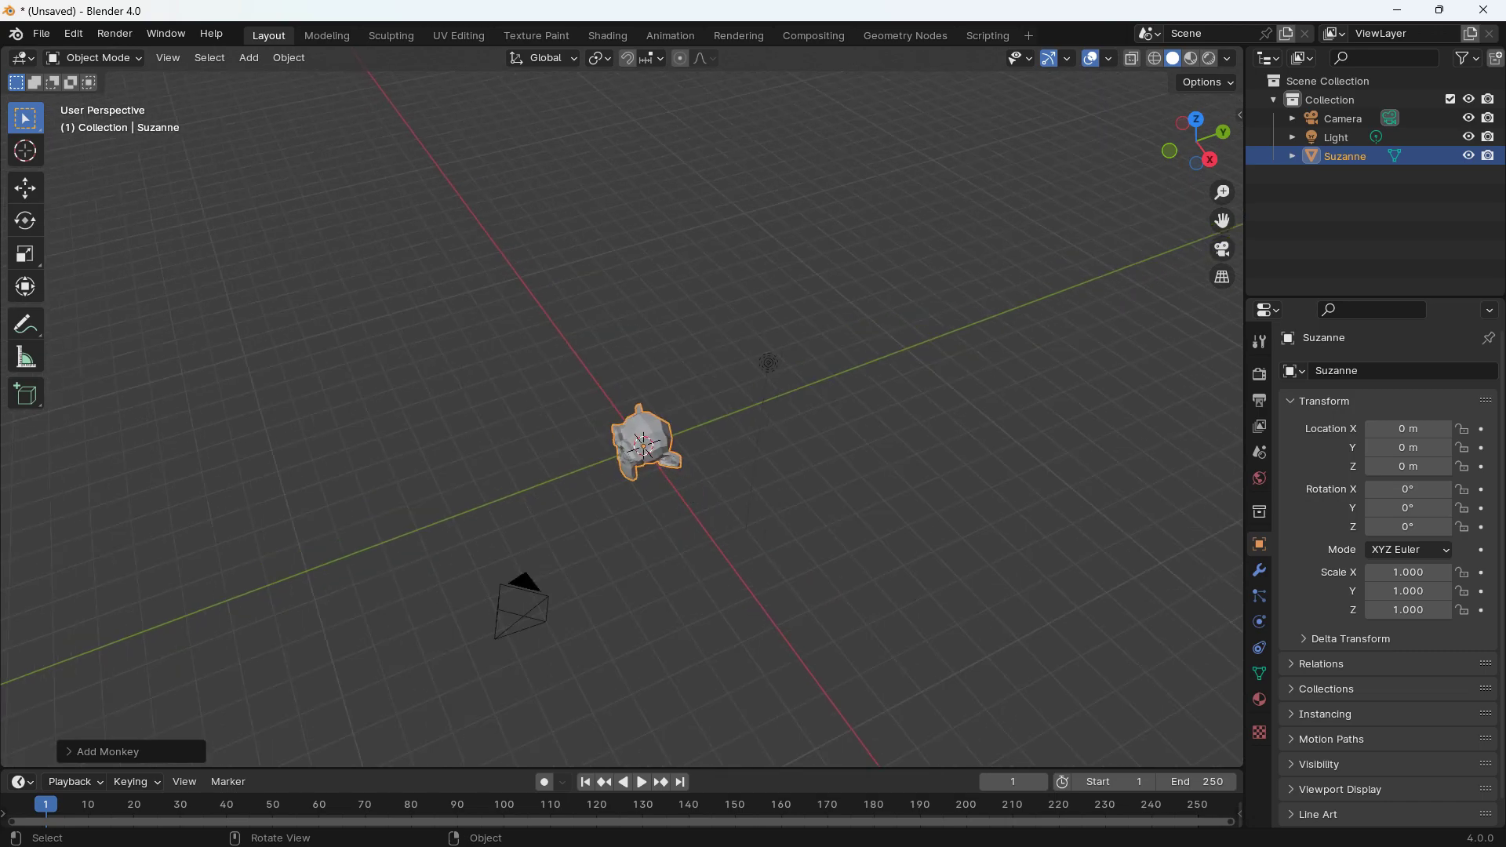
key(r)
key(z)
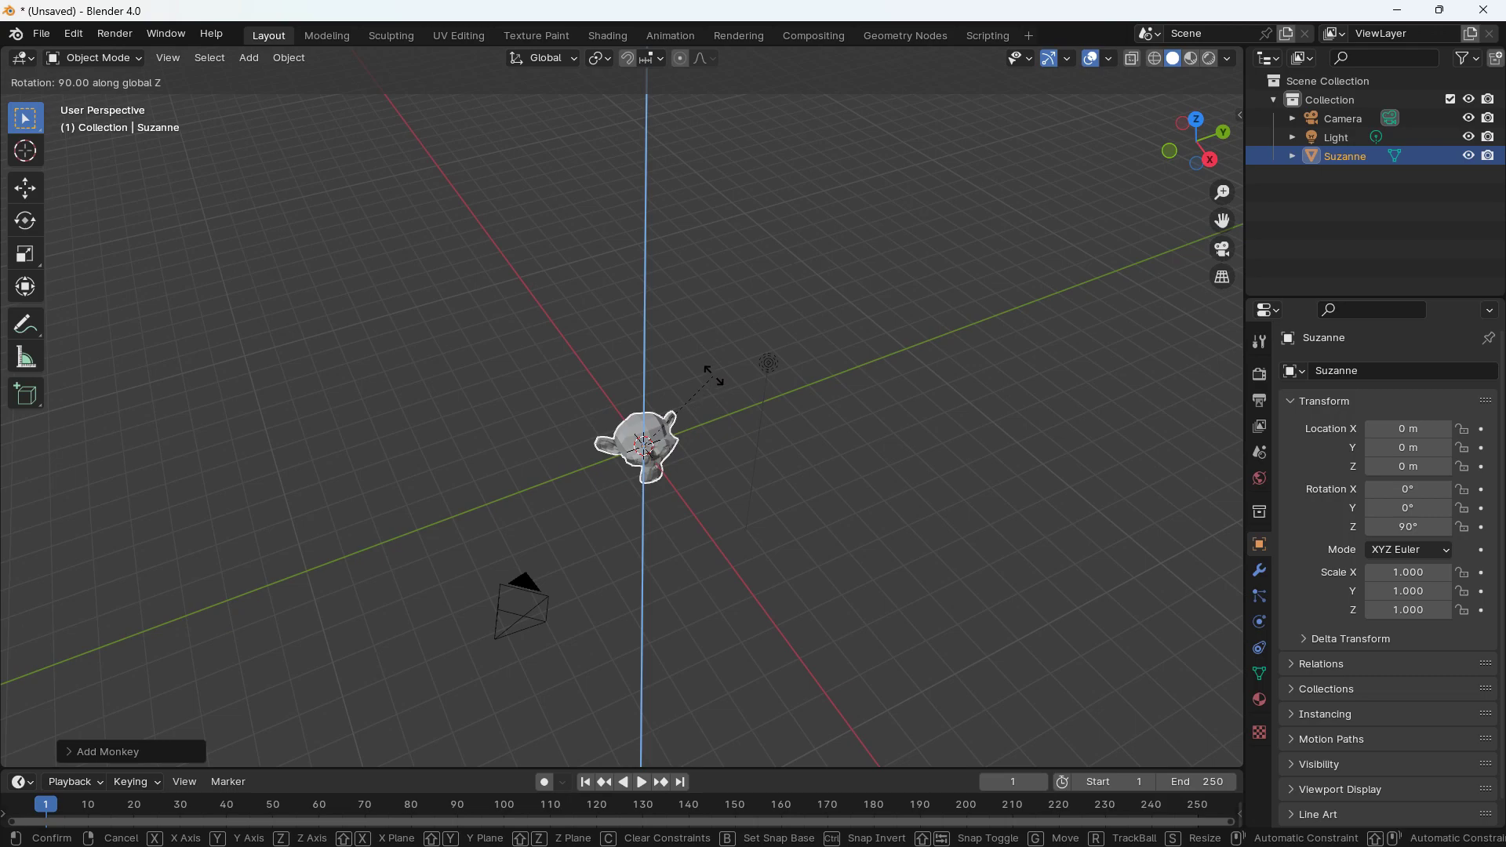
click(713, 374)
middle_drag(734, 520, 770, 477)
click(1395, 527)
key(Return)
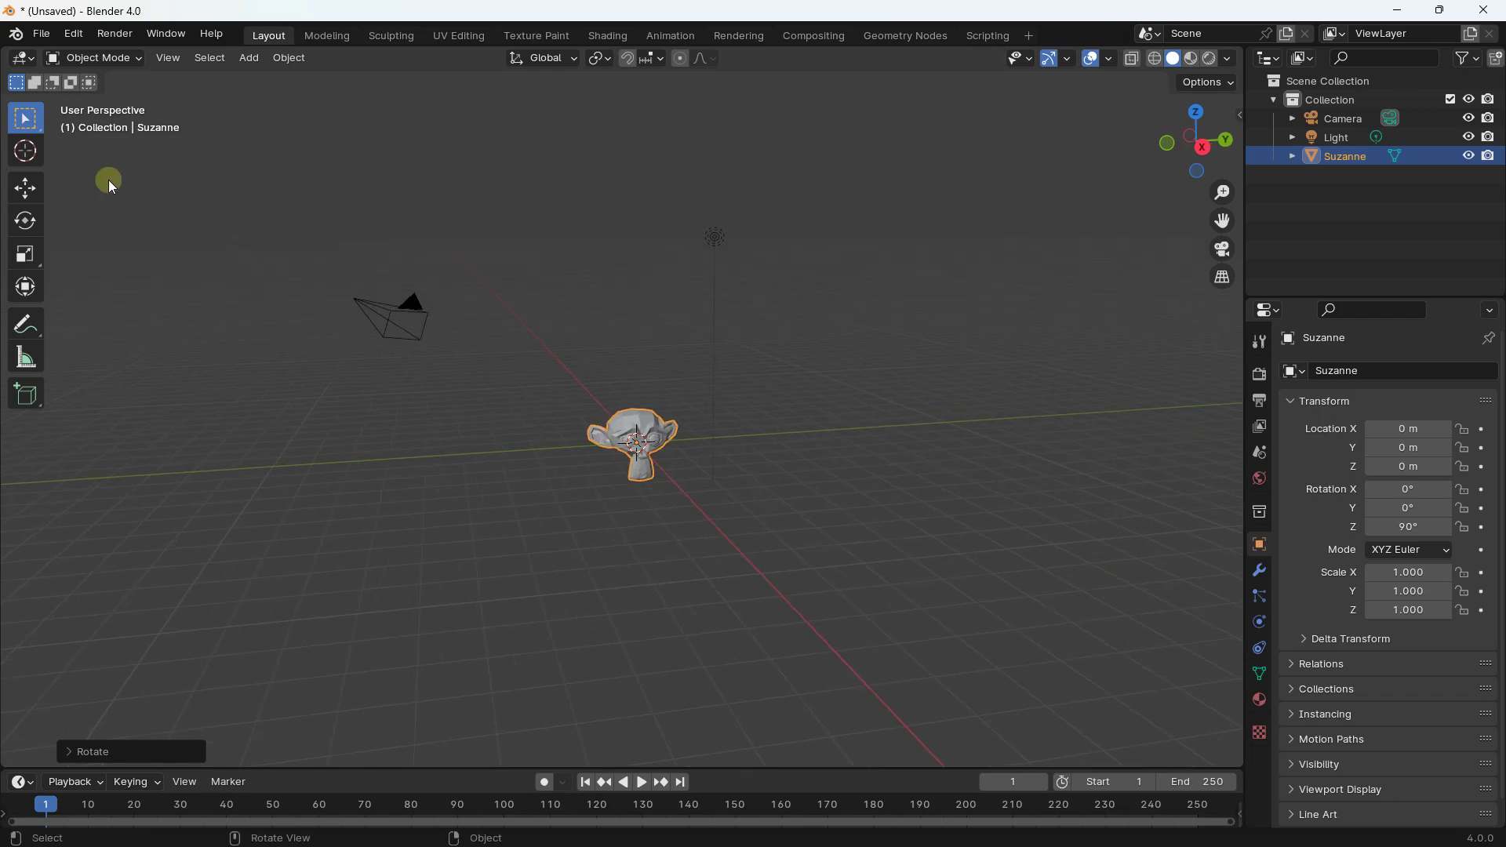
- Move the monkey head up along the Z axis to a height of about 2.92 m
click(25, 187)
drag(634, 375, 628, 259)
scroll(631, 282, up, 4)
middle_drag(639, 306, 651, 412)
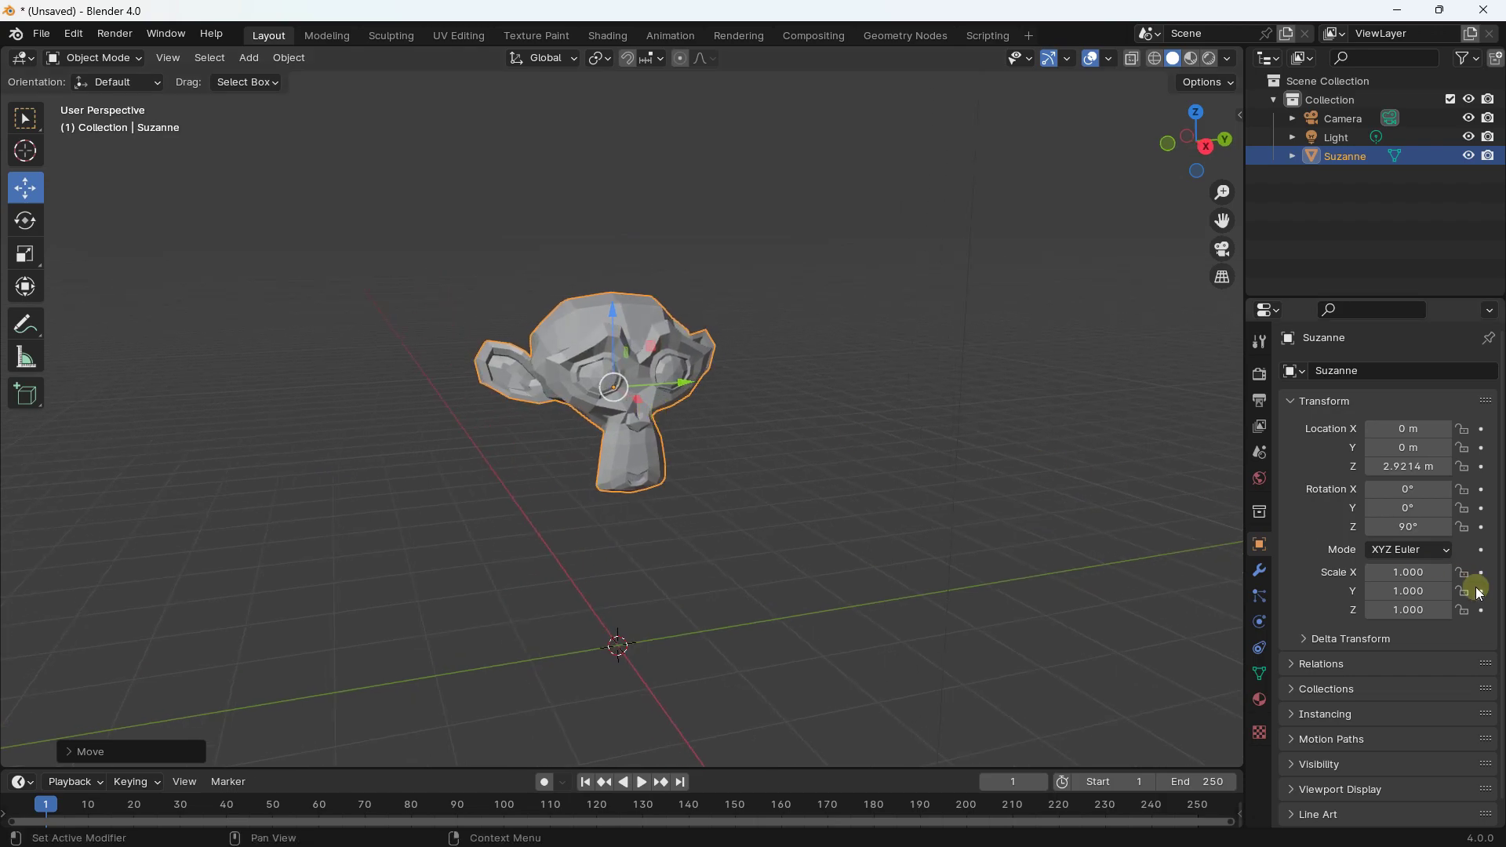
- Set the monkey head's scale to 2 on the X, Y and Z axes
click(1420, 571)
key(BackSpace)
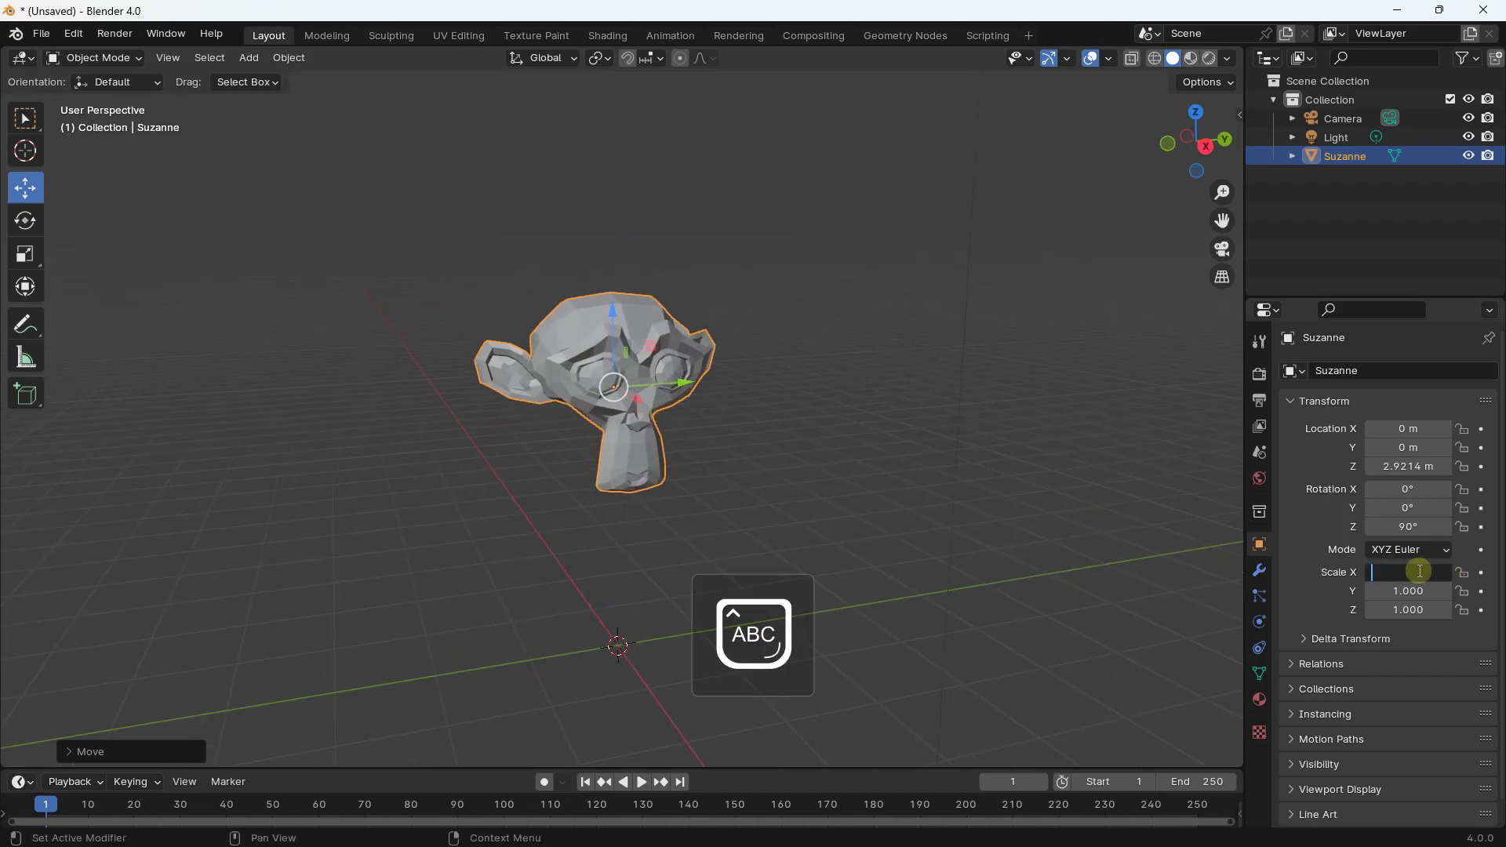
text(2)
key(Return)
click(1410, 590)
key(BackSpace)
text(2)
key(Return)
click(1411, 609)
key(BackSpace)
text(2)
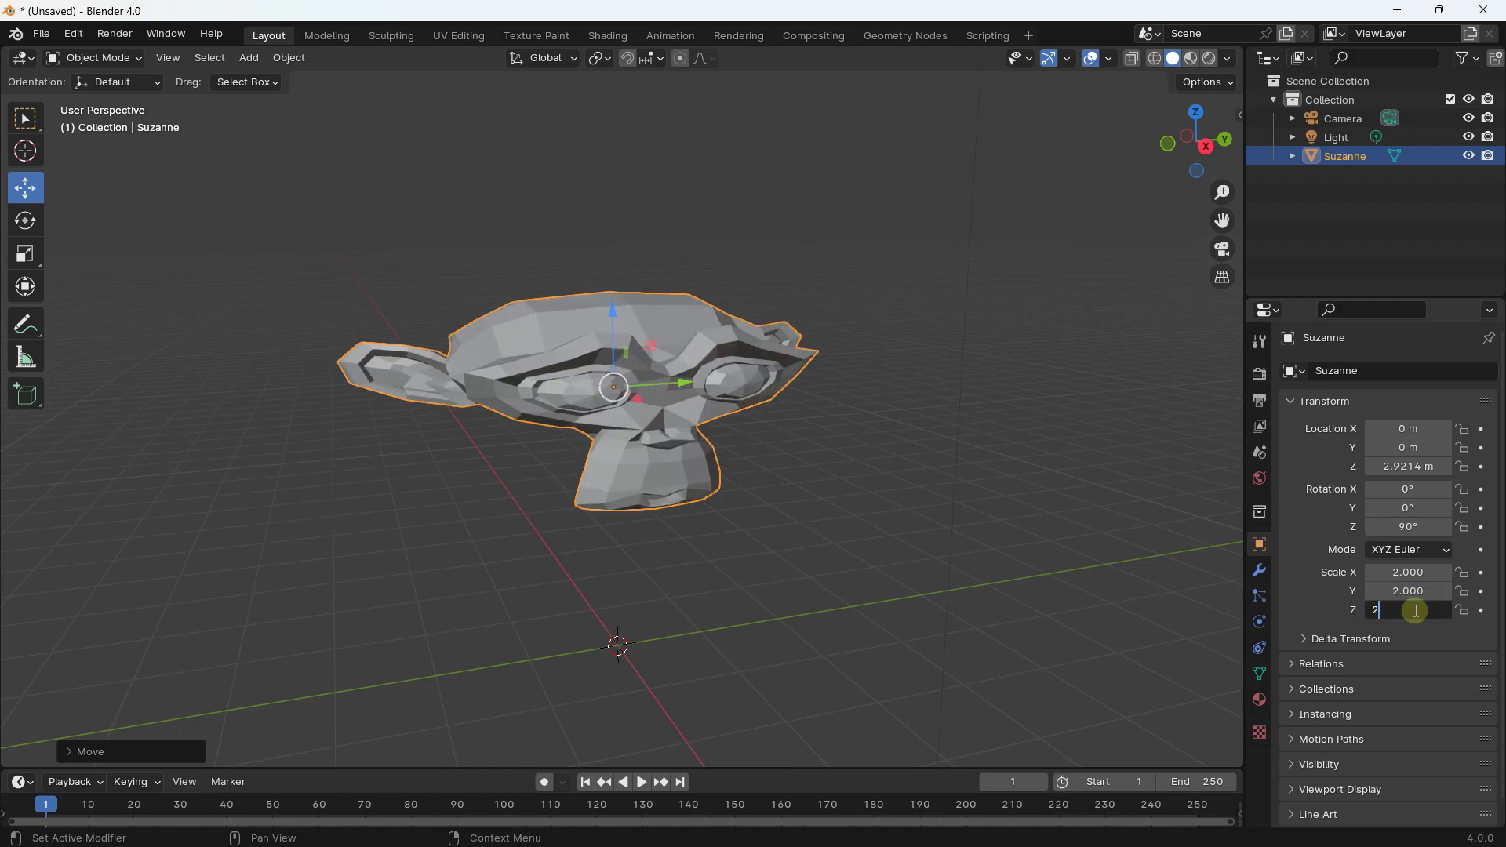
key(Return)
- Add a Subdivision Surface modifier to the monkey head
scroll(647, 411, down, 3)
middle_drag(646, 410, 677, 428)
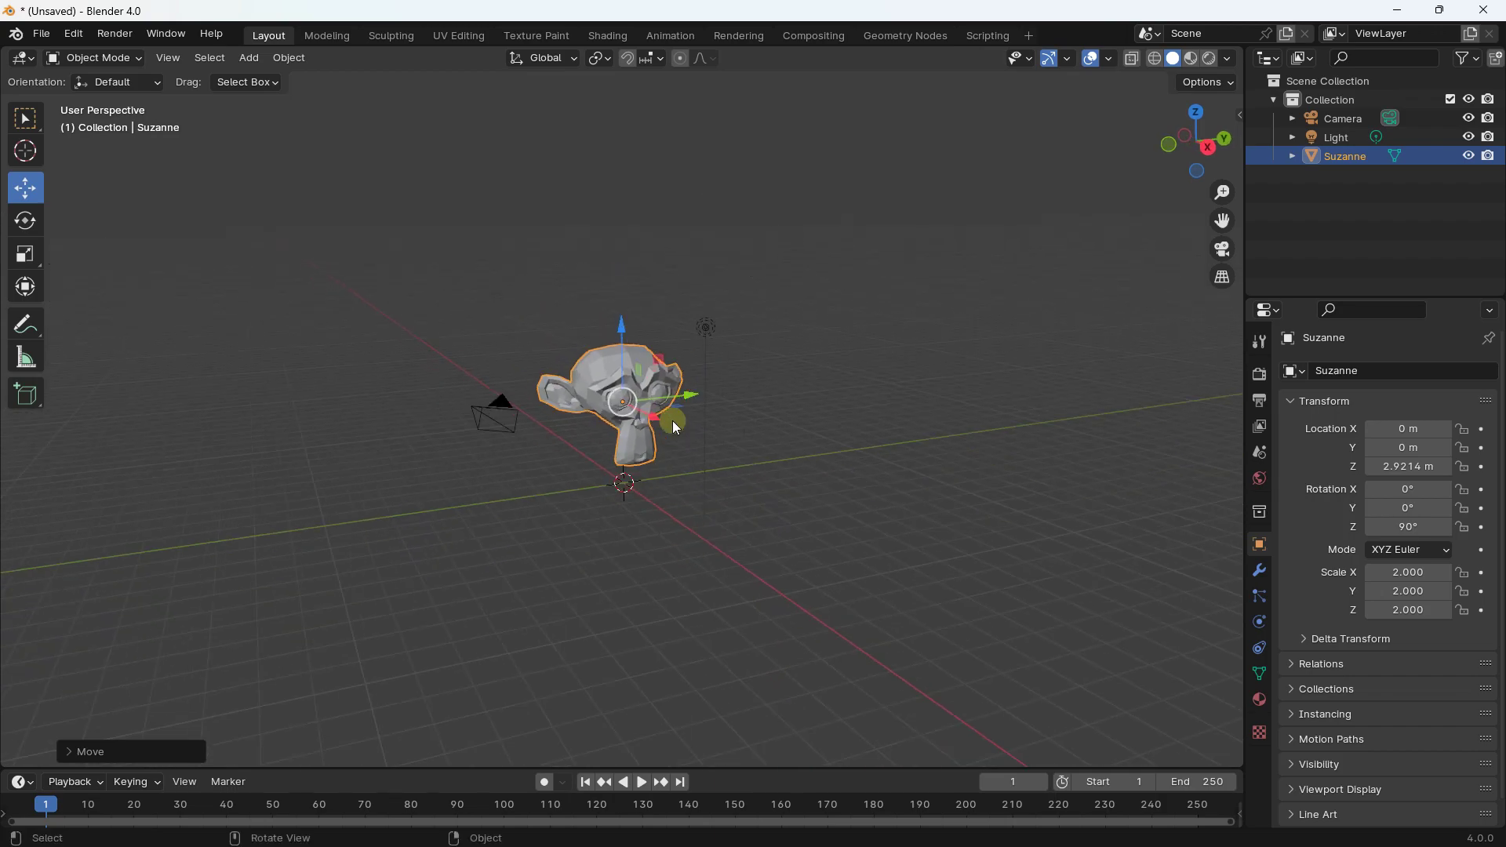
click(1260, 573)
click(1378, 371)
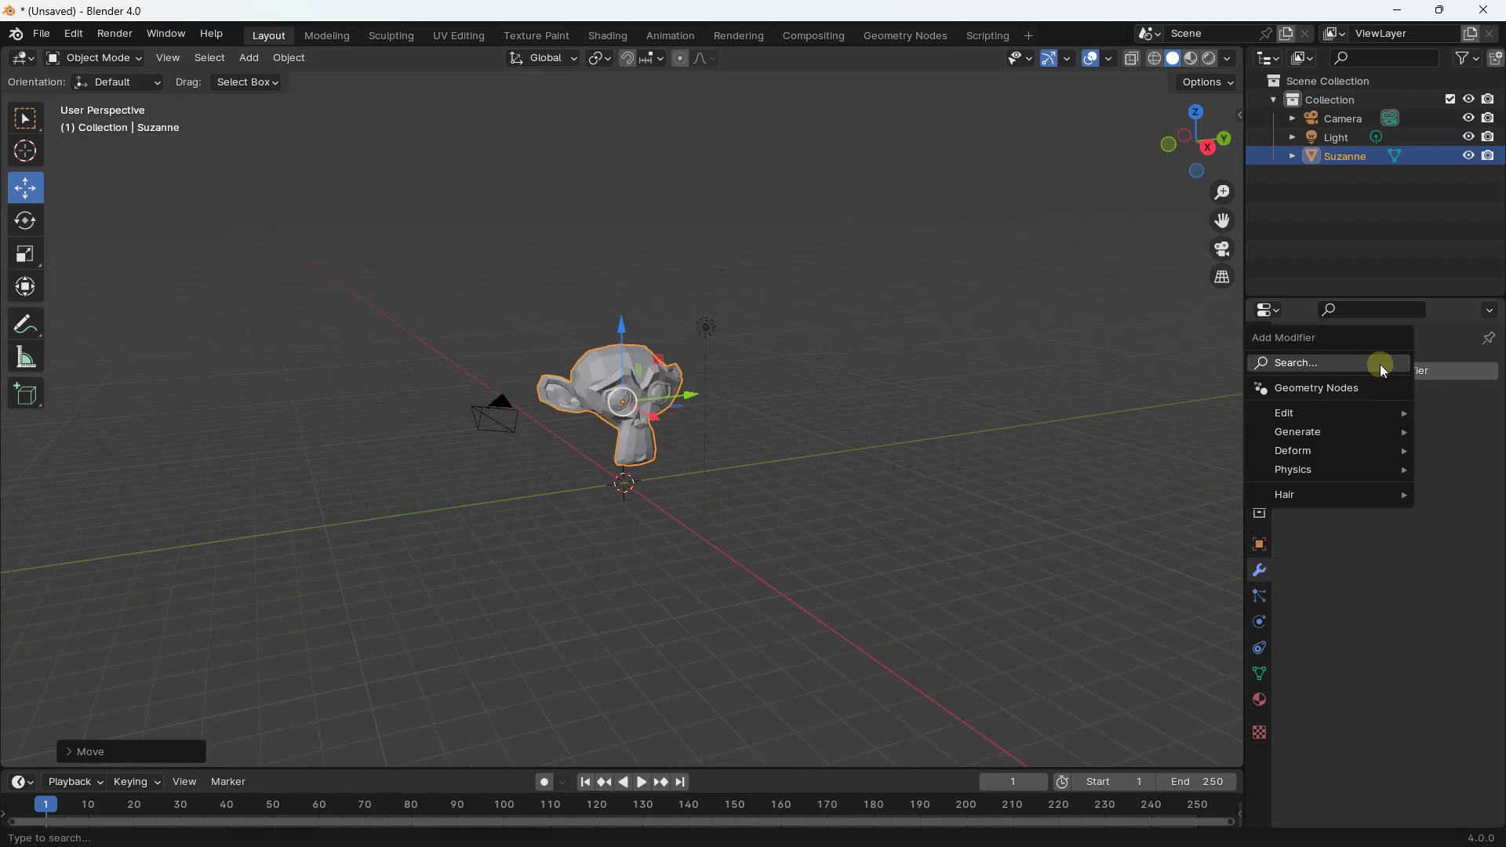
mouse_move(1342, 431)
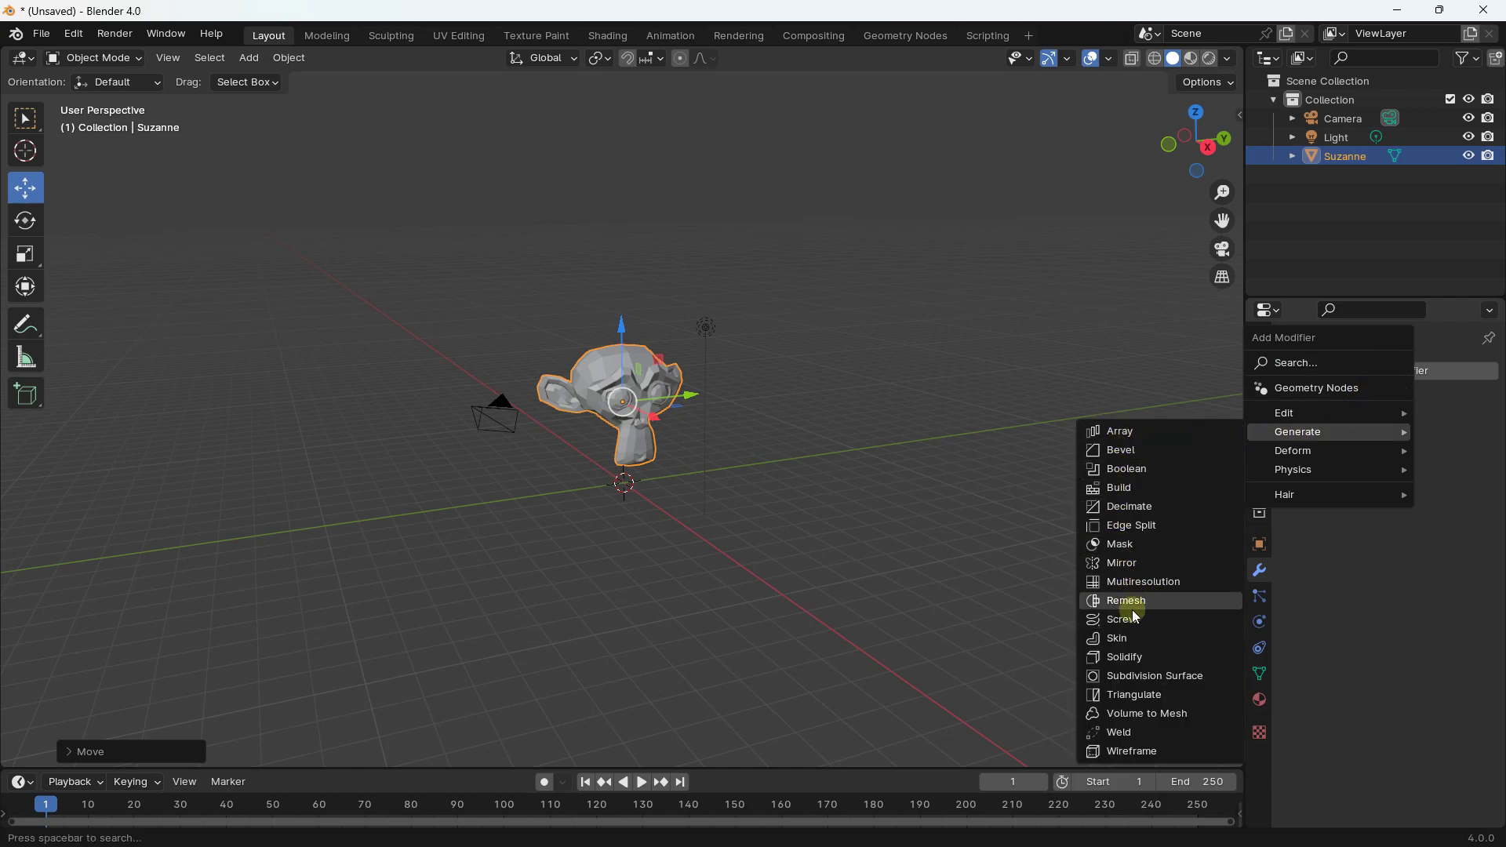
click(1132, 677)
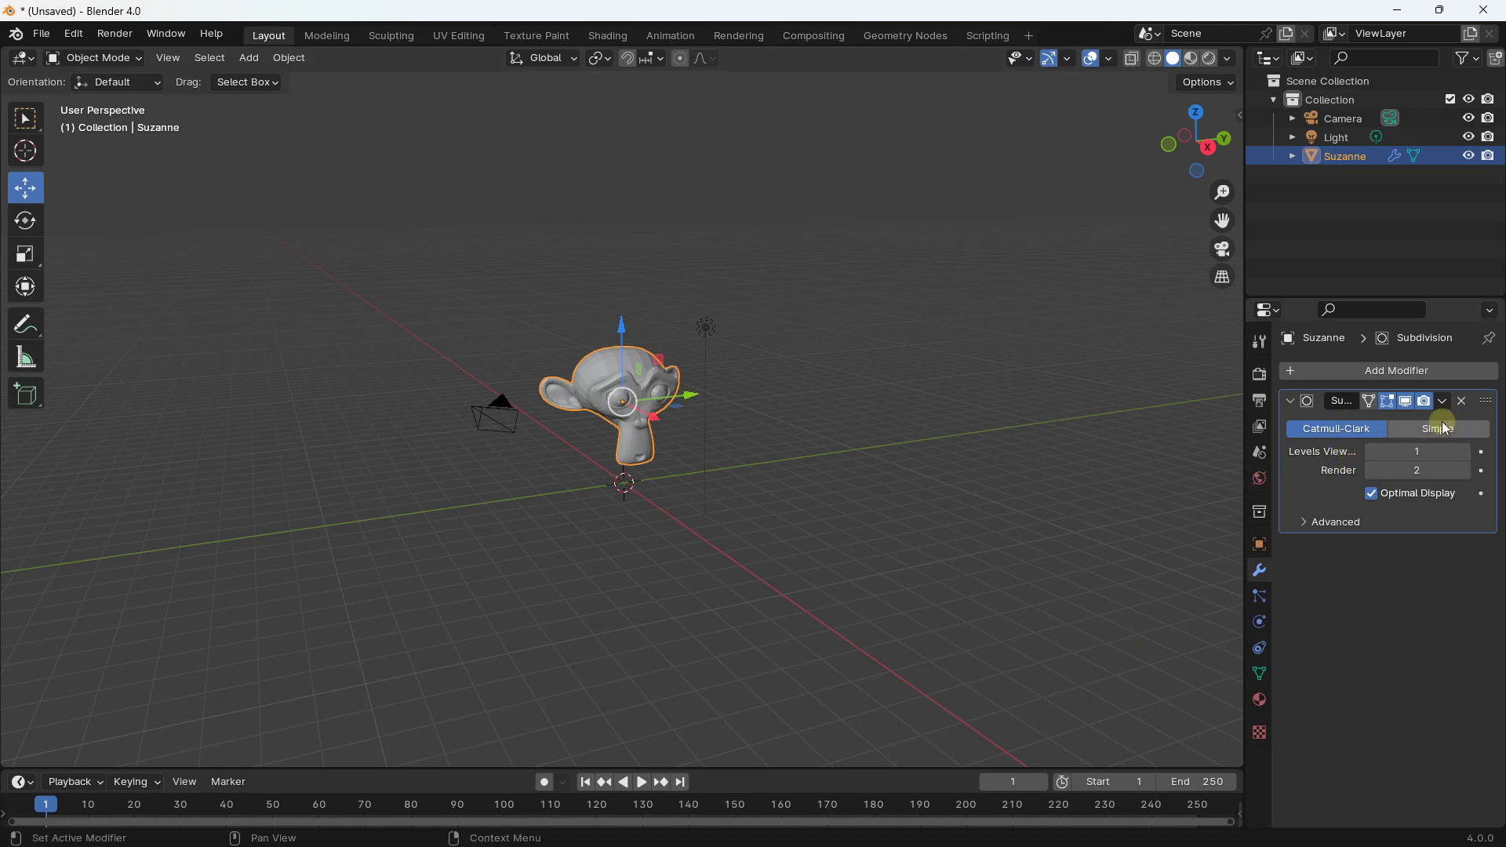
- Increase the Subdivision Surface modifier's viewport levels and apply the modifier to the monkey head
click(1466, 452)
click(1466, 452)
click(1465, 452)
click(1445, 406)
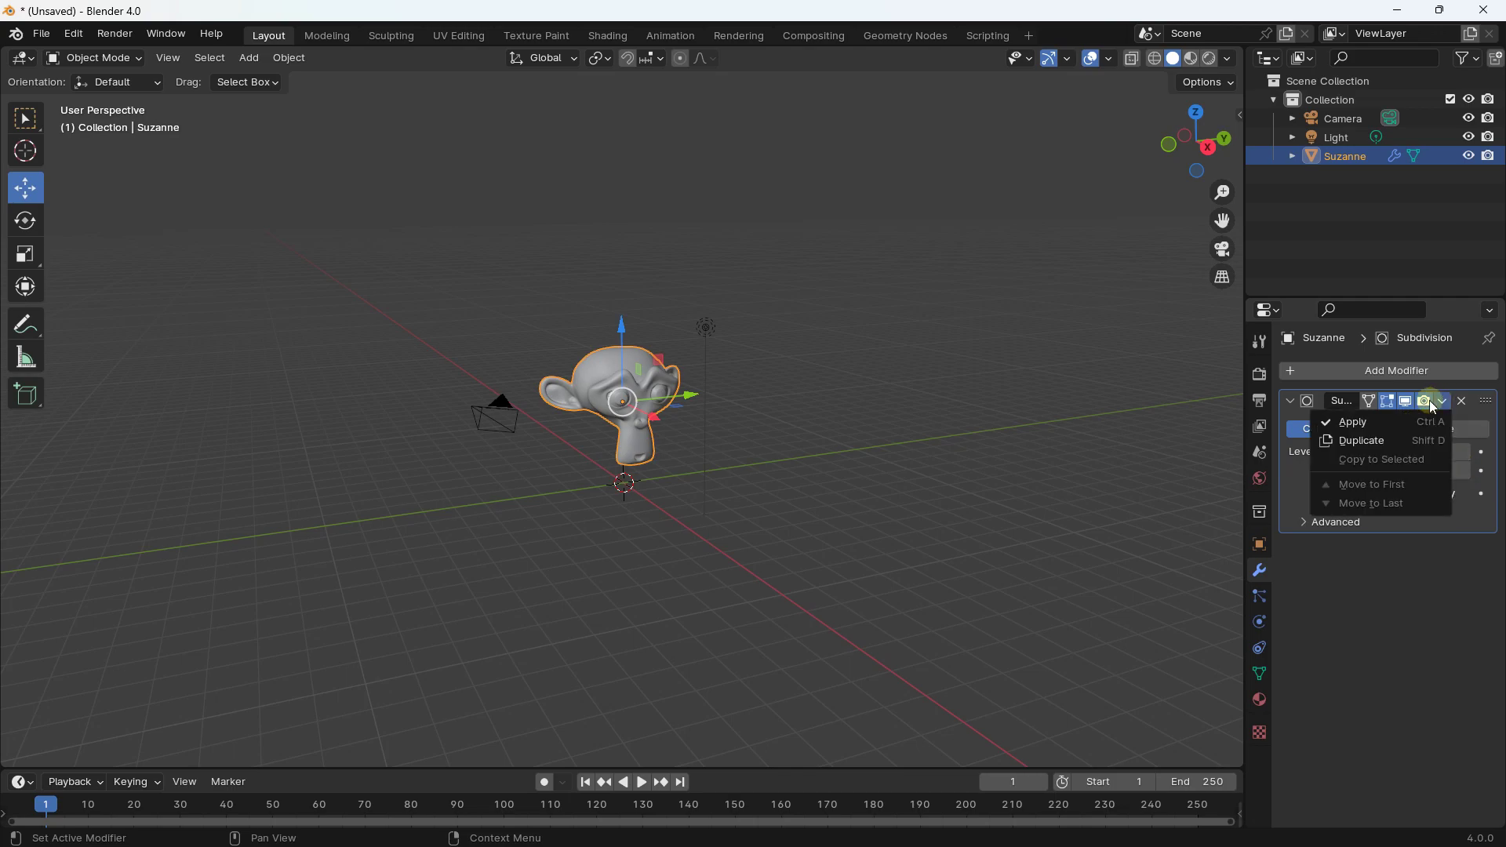
click(1392, 422)
- Switch to the Shading workspace and create a new material for the monkey head, arranging its shader nodes
scroll(657, 359, up, 3)
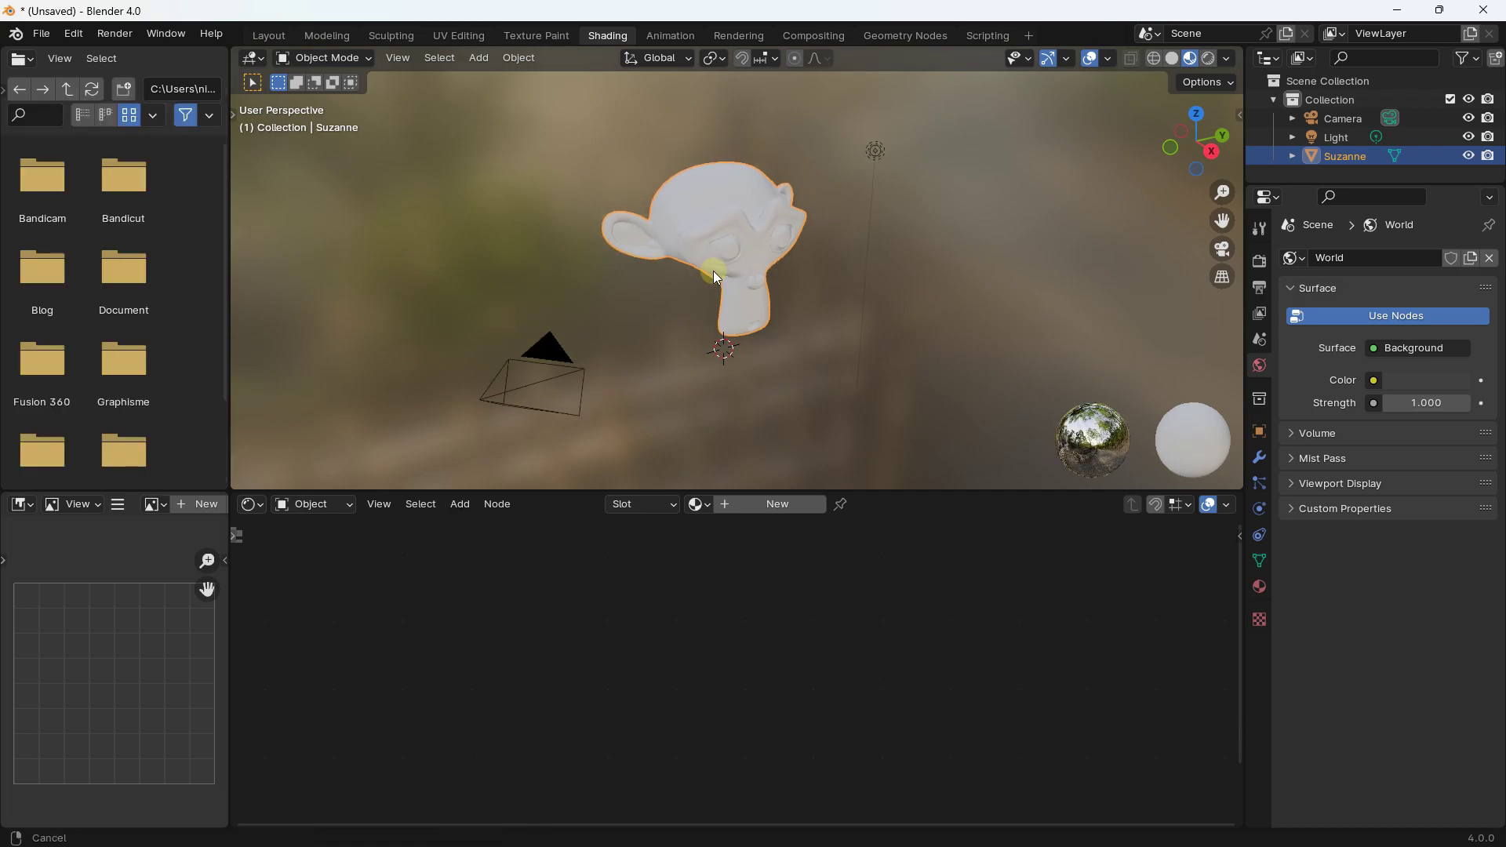
scroll(712, 270, up, 3)
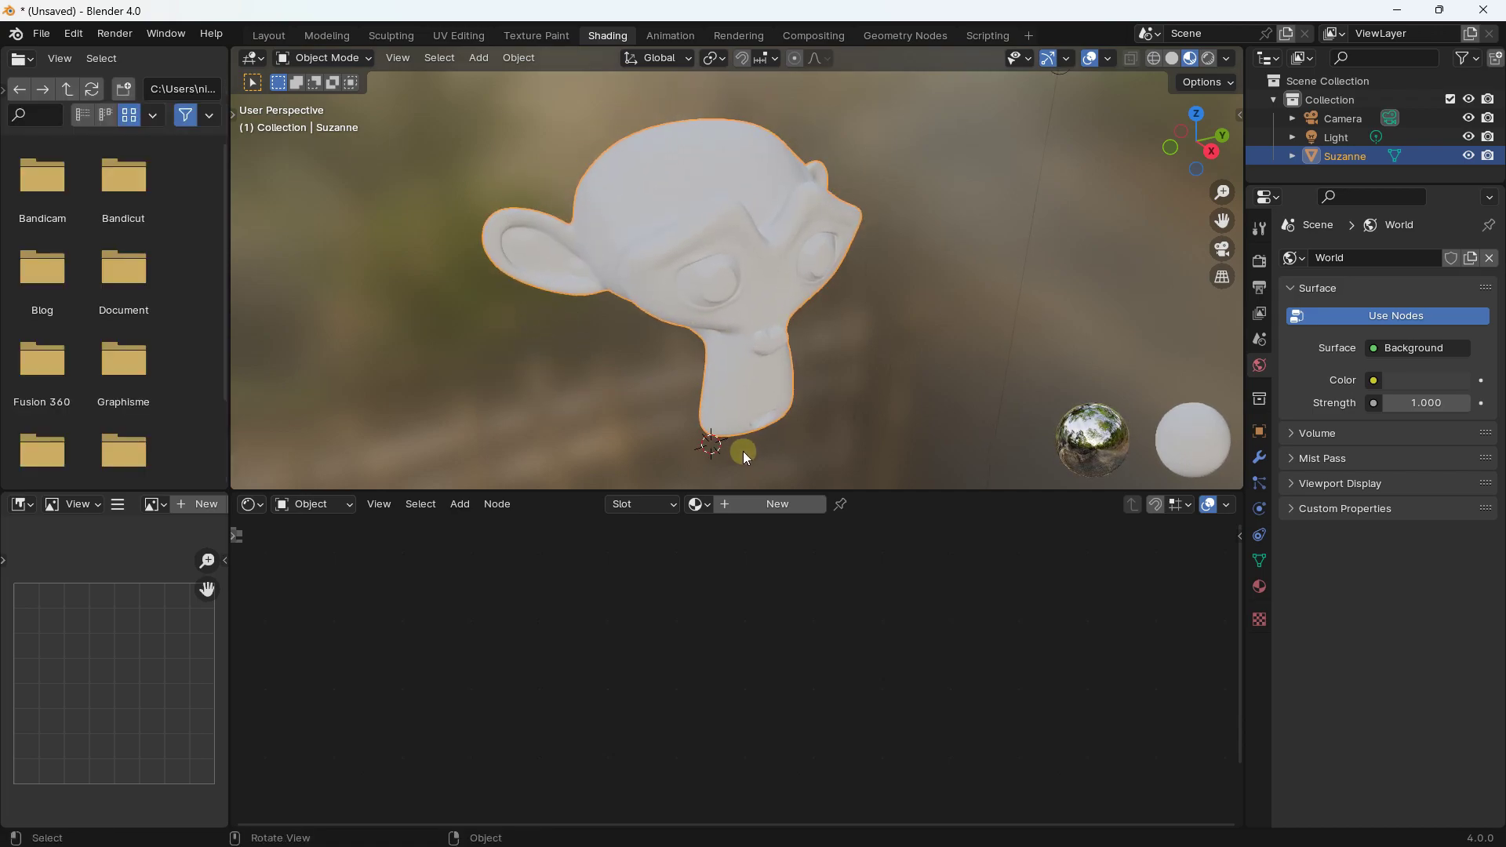
click(756, 504)
middle_drag(738, 550, 689, 661)
drag(766, 605, 883, 619)
drag(588, 587, 641, 592)
drag(641, 598, 709, 584)
- Add a Musgrave Texture node before the Principled BSDF, leaving space between them
right_click(442, 622)
mouse_move(443, 621)
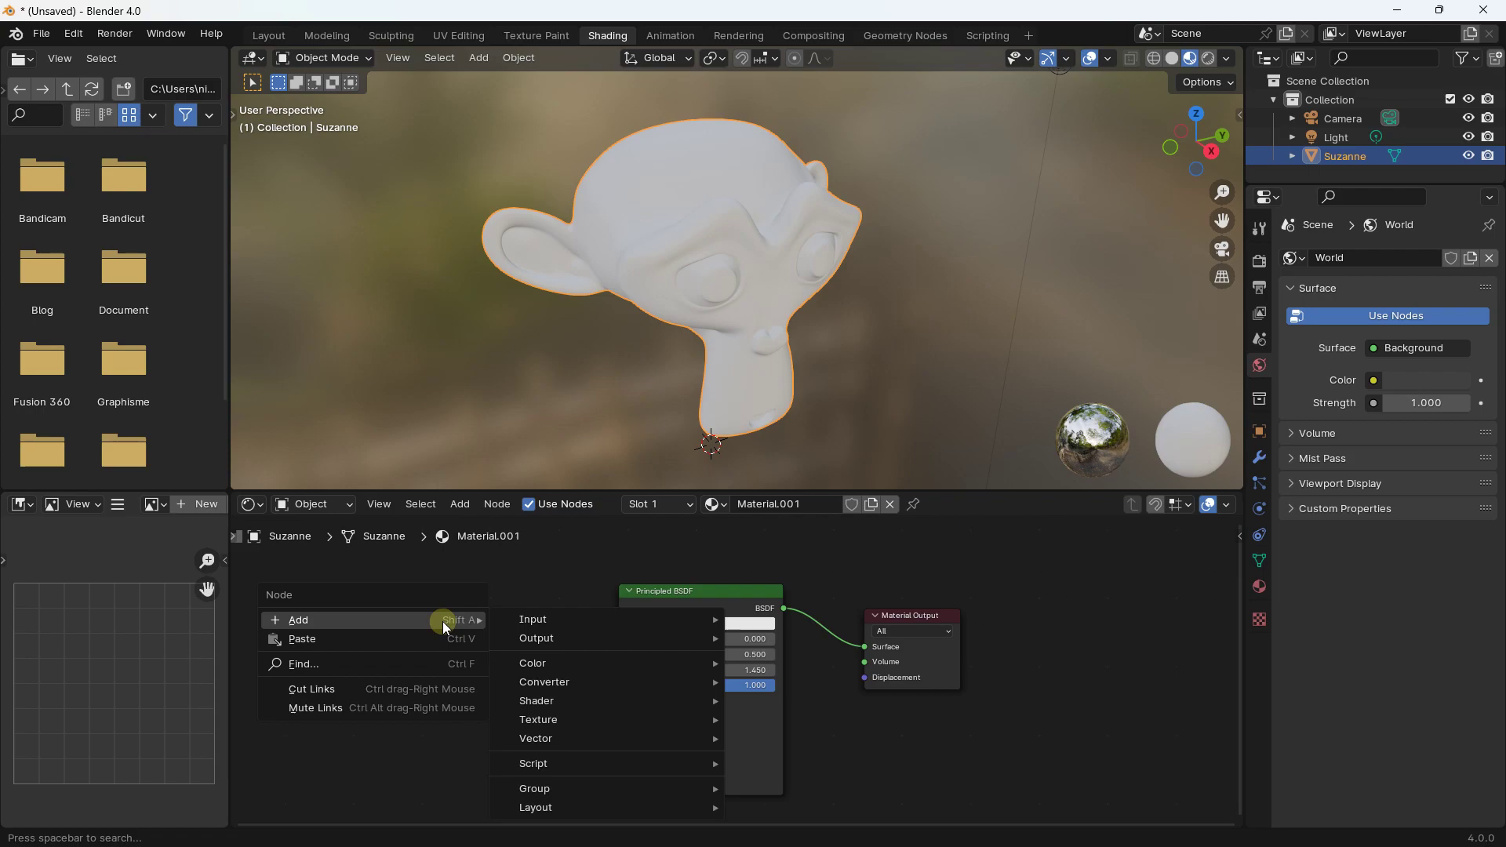
mouse_move(558, 688)
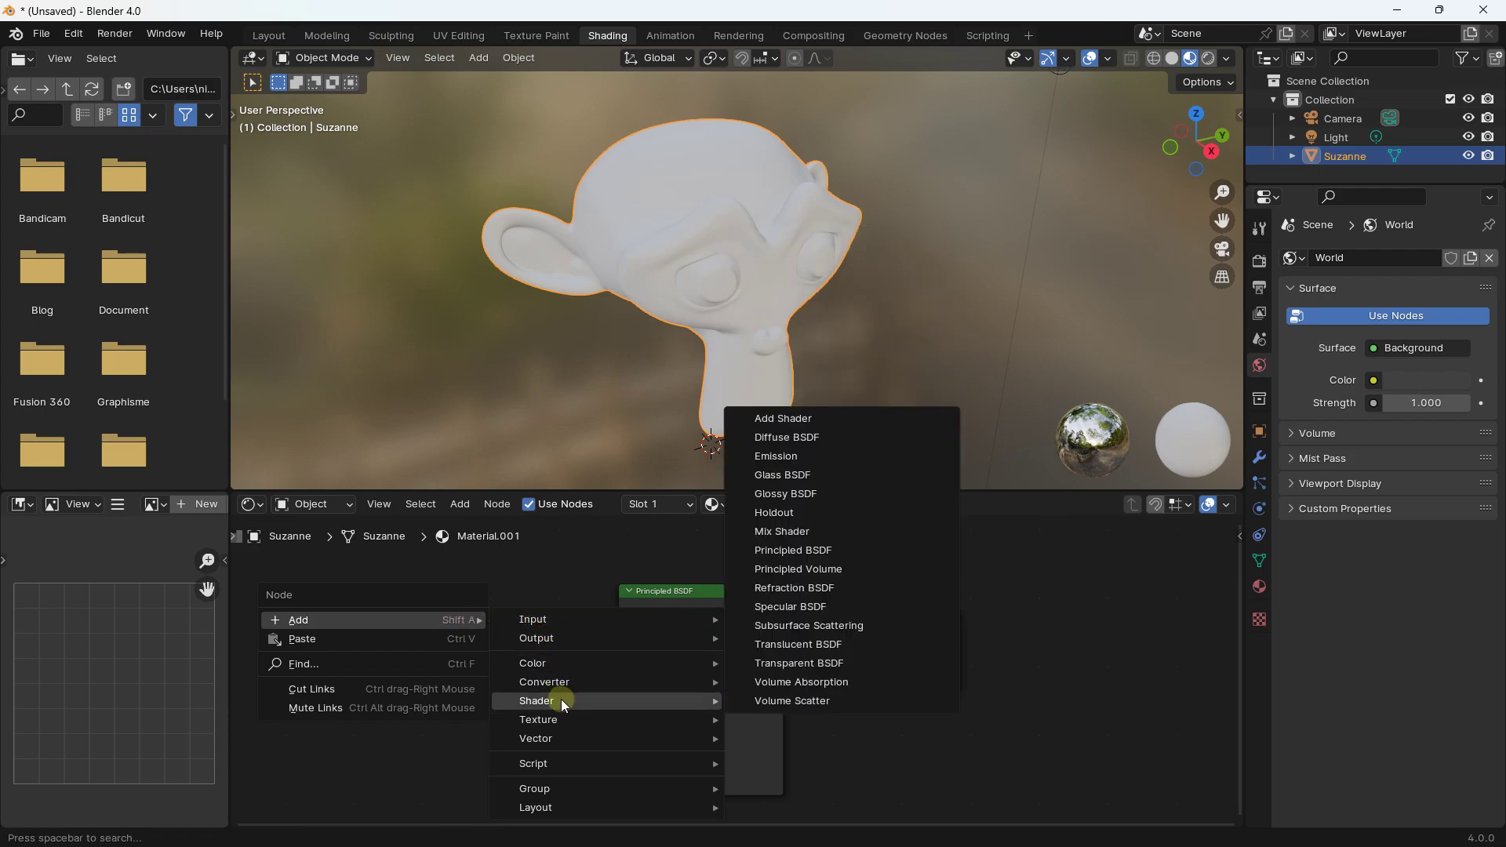
mouse_move(573, 661)
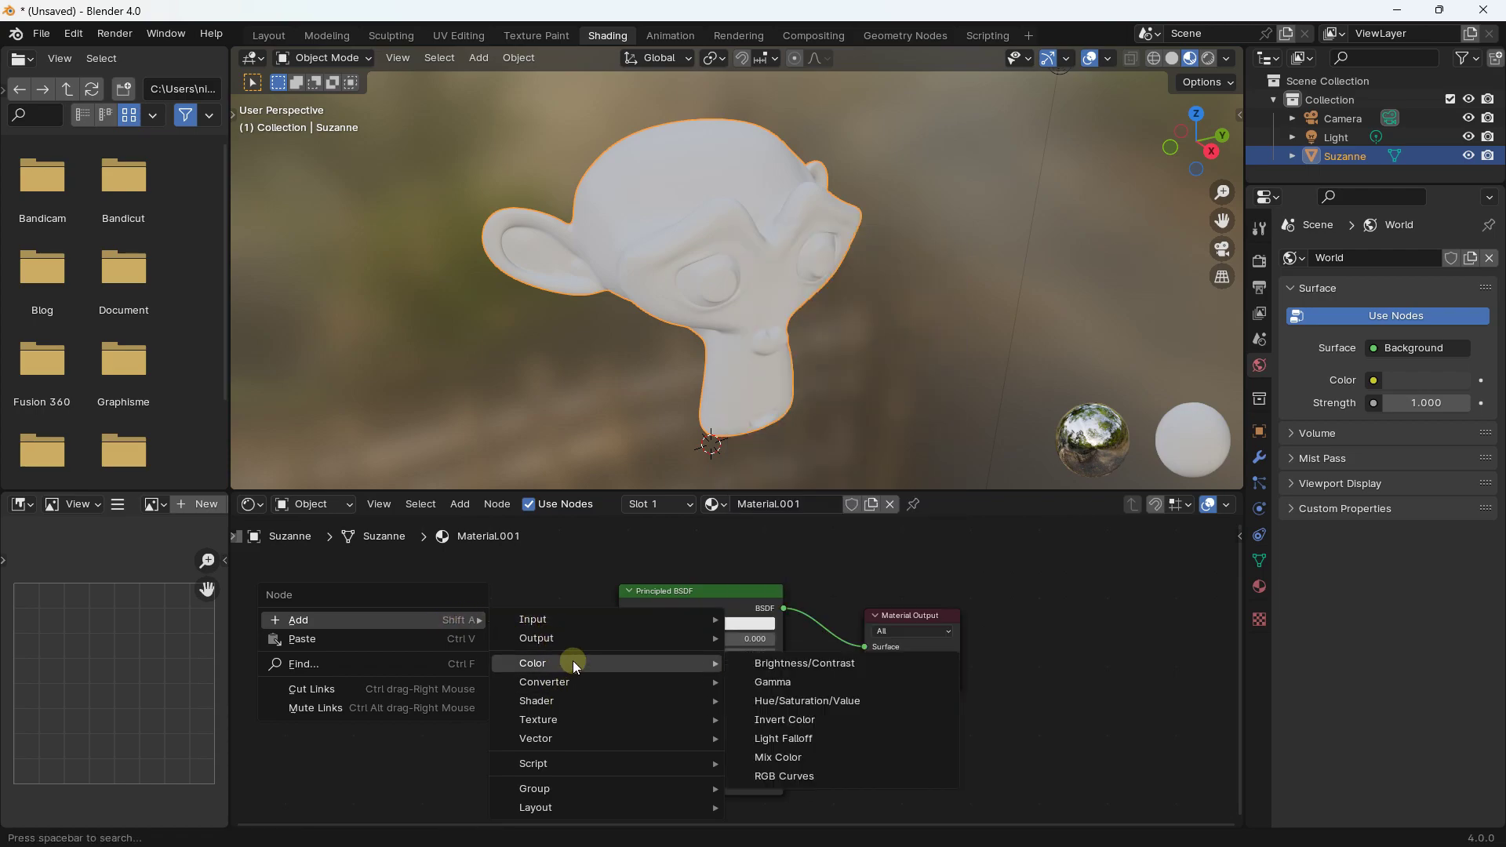
mouse_move(563, 718)
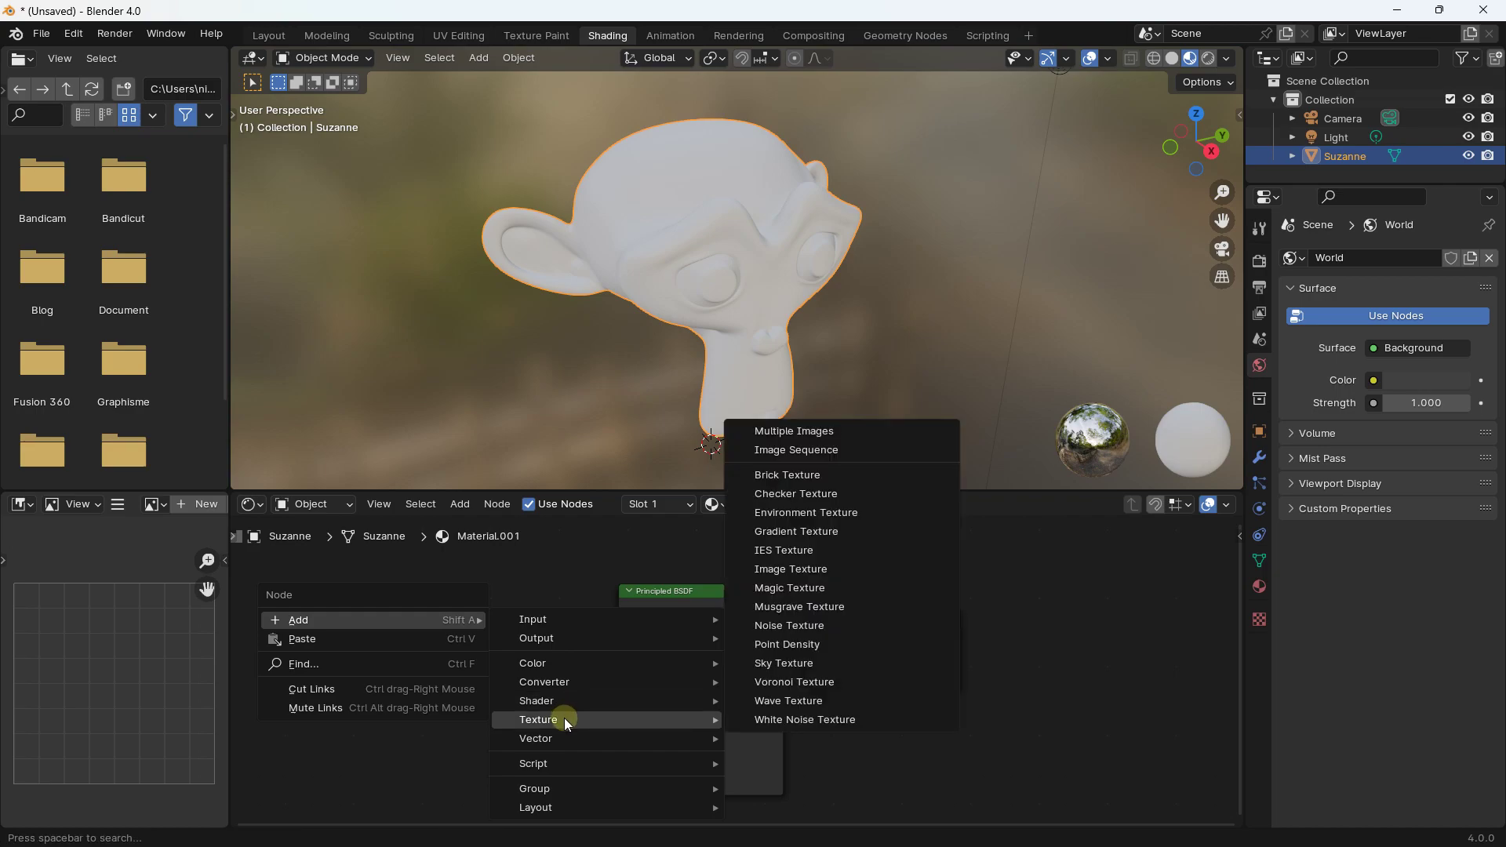
click(790, 607)
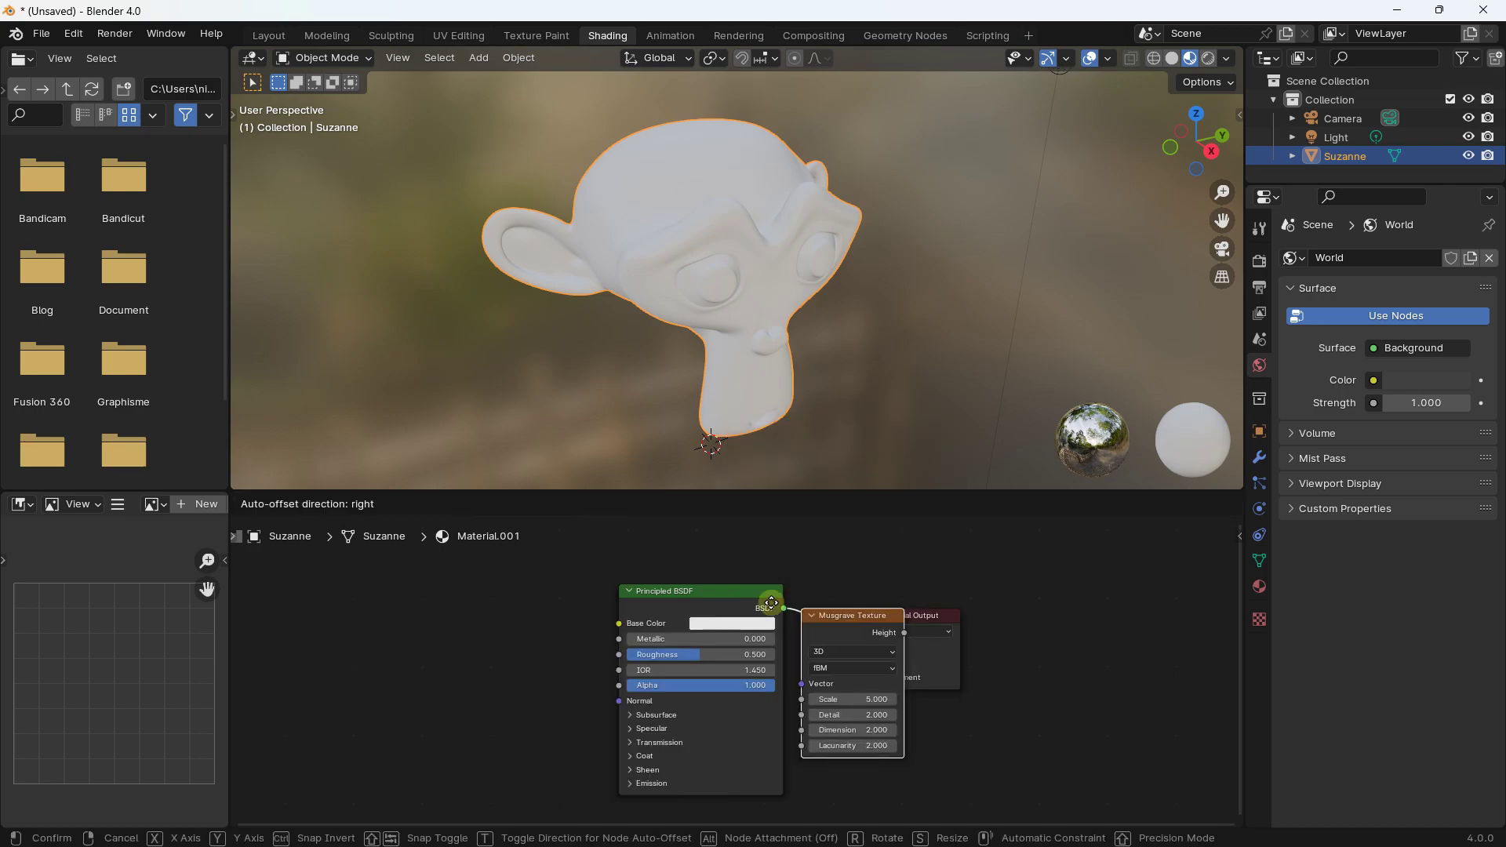
click(302, 606)
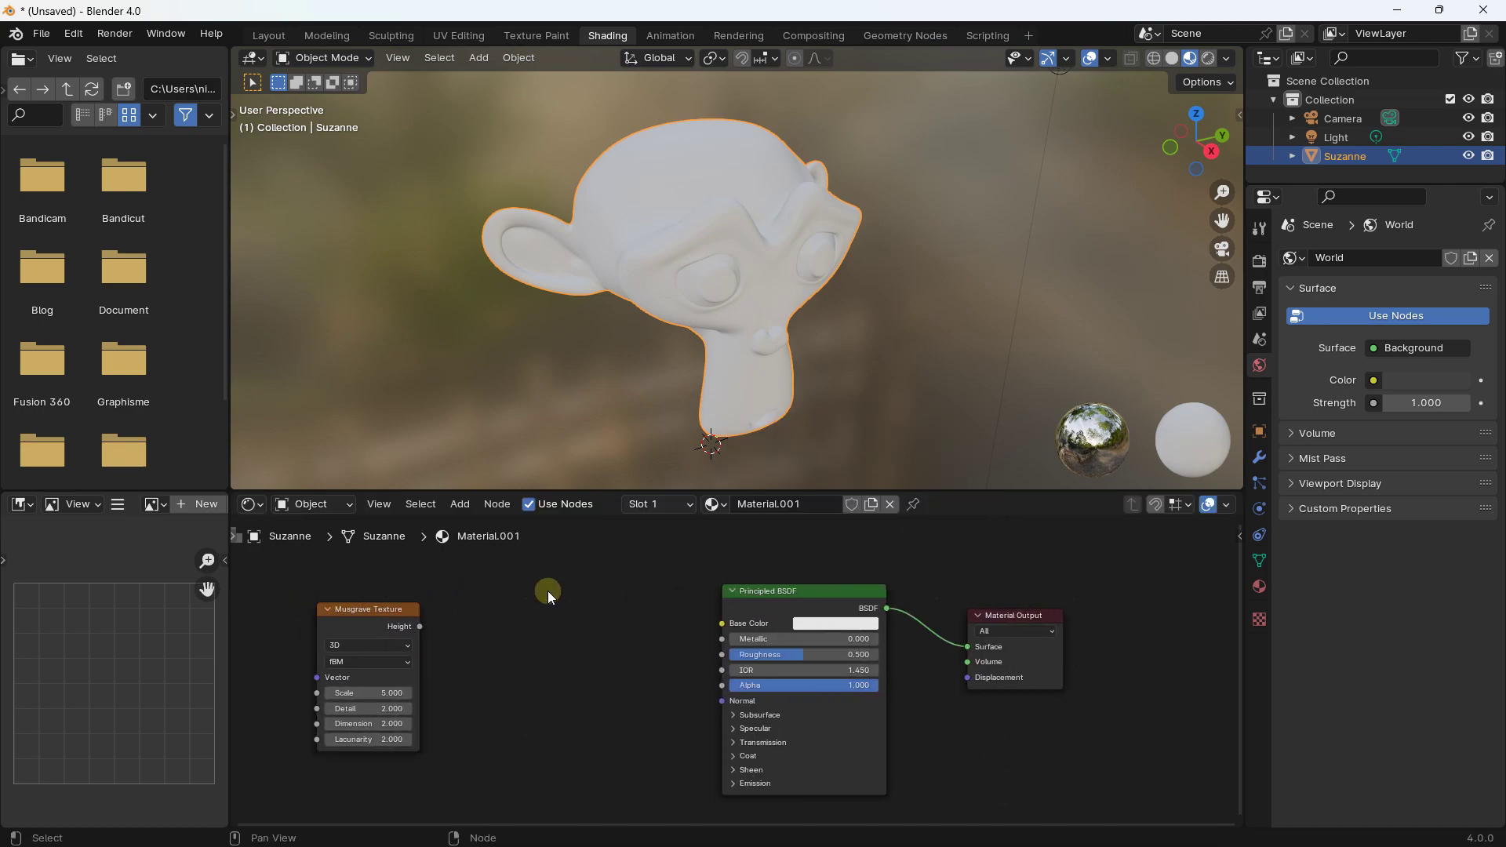
- Add a Color Ramp node, linking Musgrave Height to its Fac and its Color to the Principled BSDF's Base Color
right_click(548, 590)
mouse_move(690, 638)
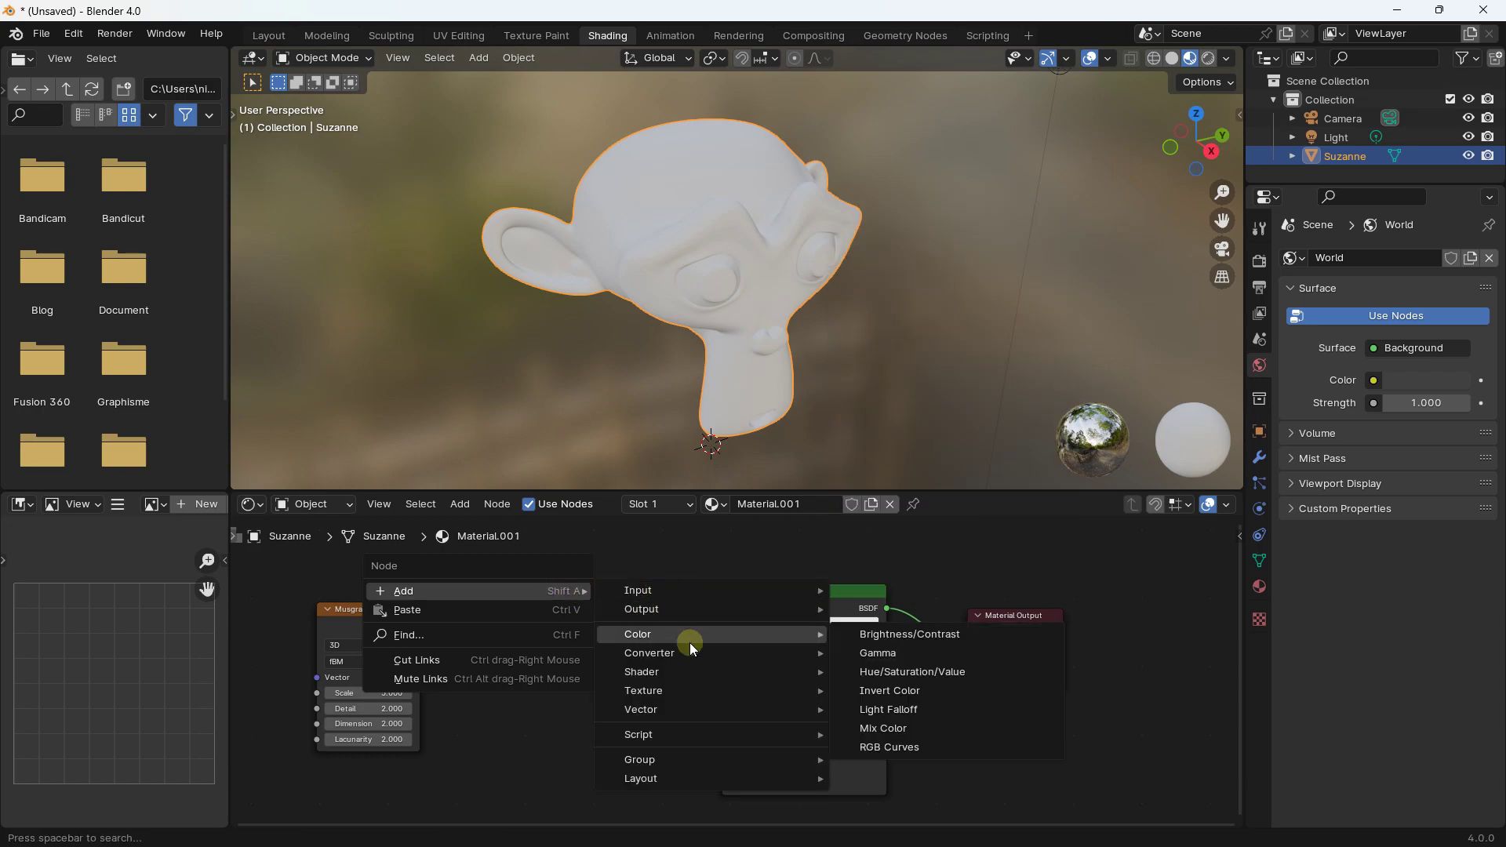
click(908, 432)
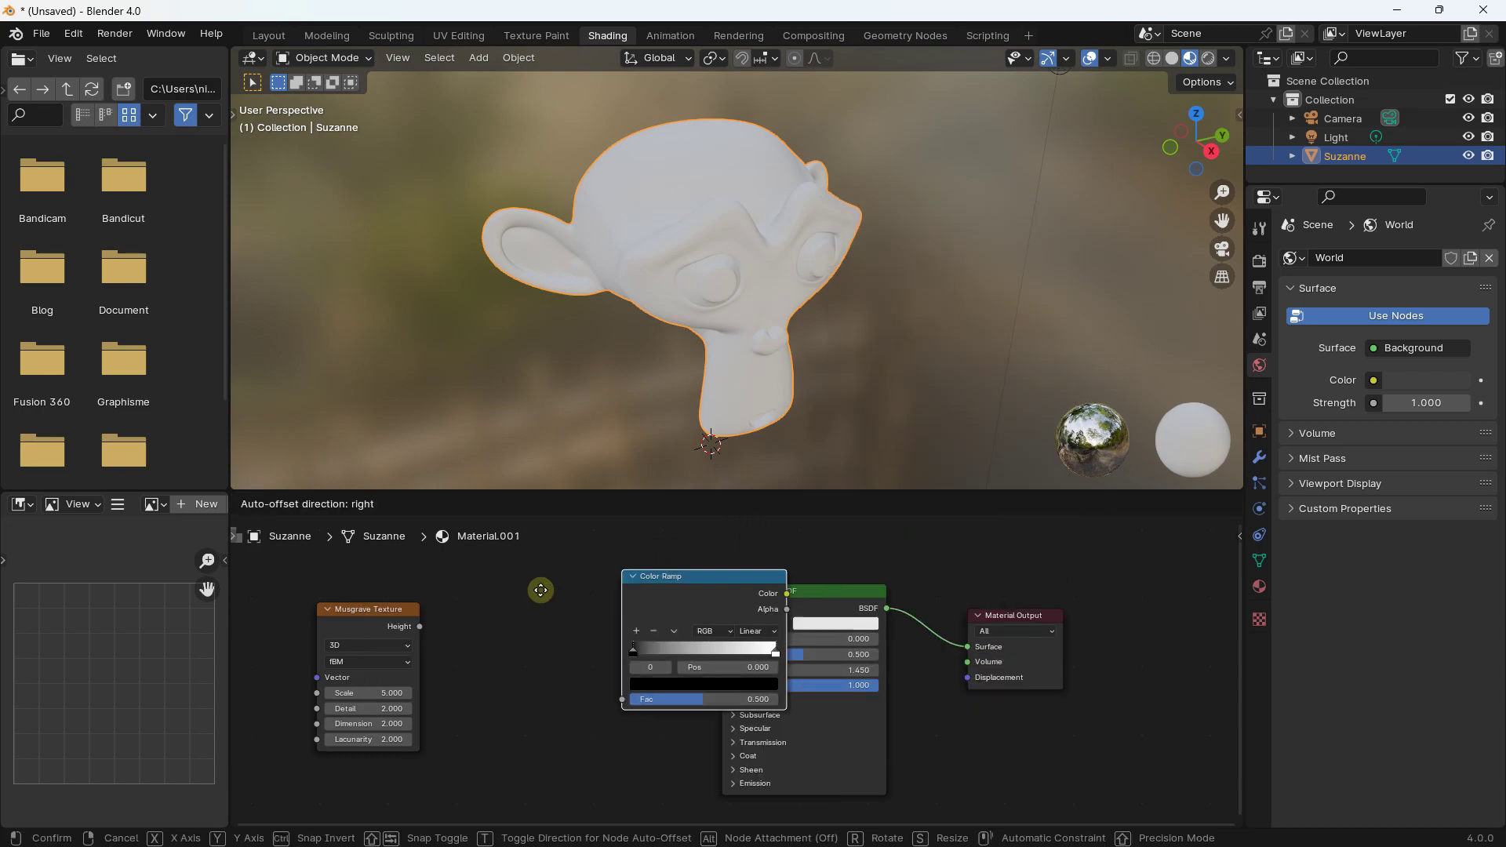
click(382, 633)
drag(420, 626, 474, 734)
drag(640, 628, 723, 623)
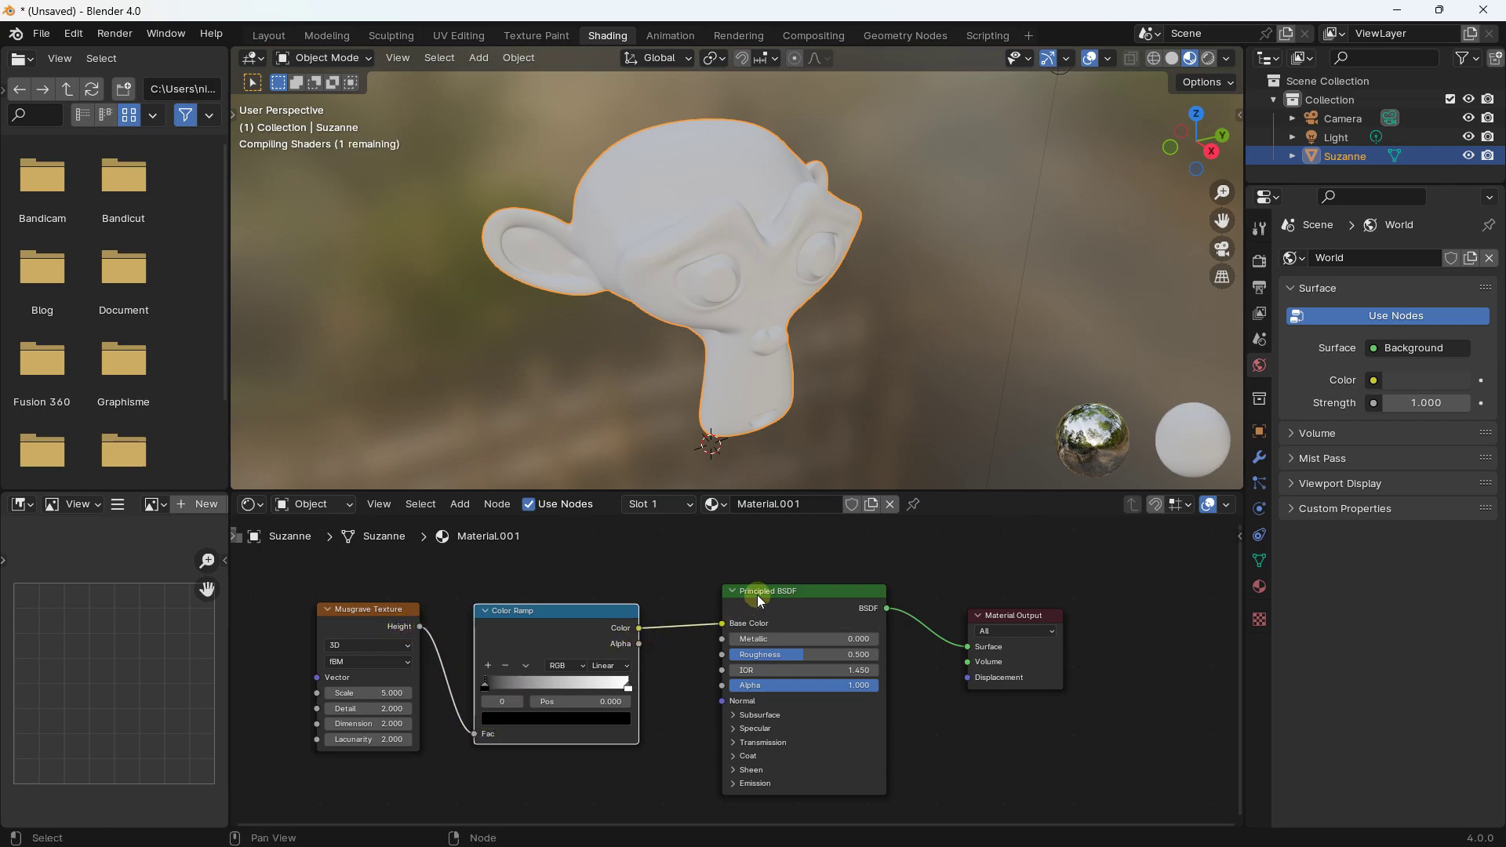
- Set the Color Ramp's first stop to amber, with hue about 0.084 and full saturation and value
click(497, 710)
drag(619, 534, 620, 502)
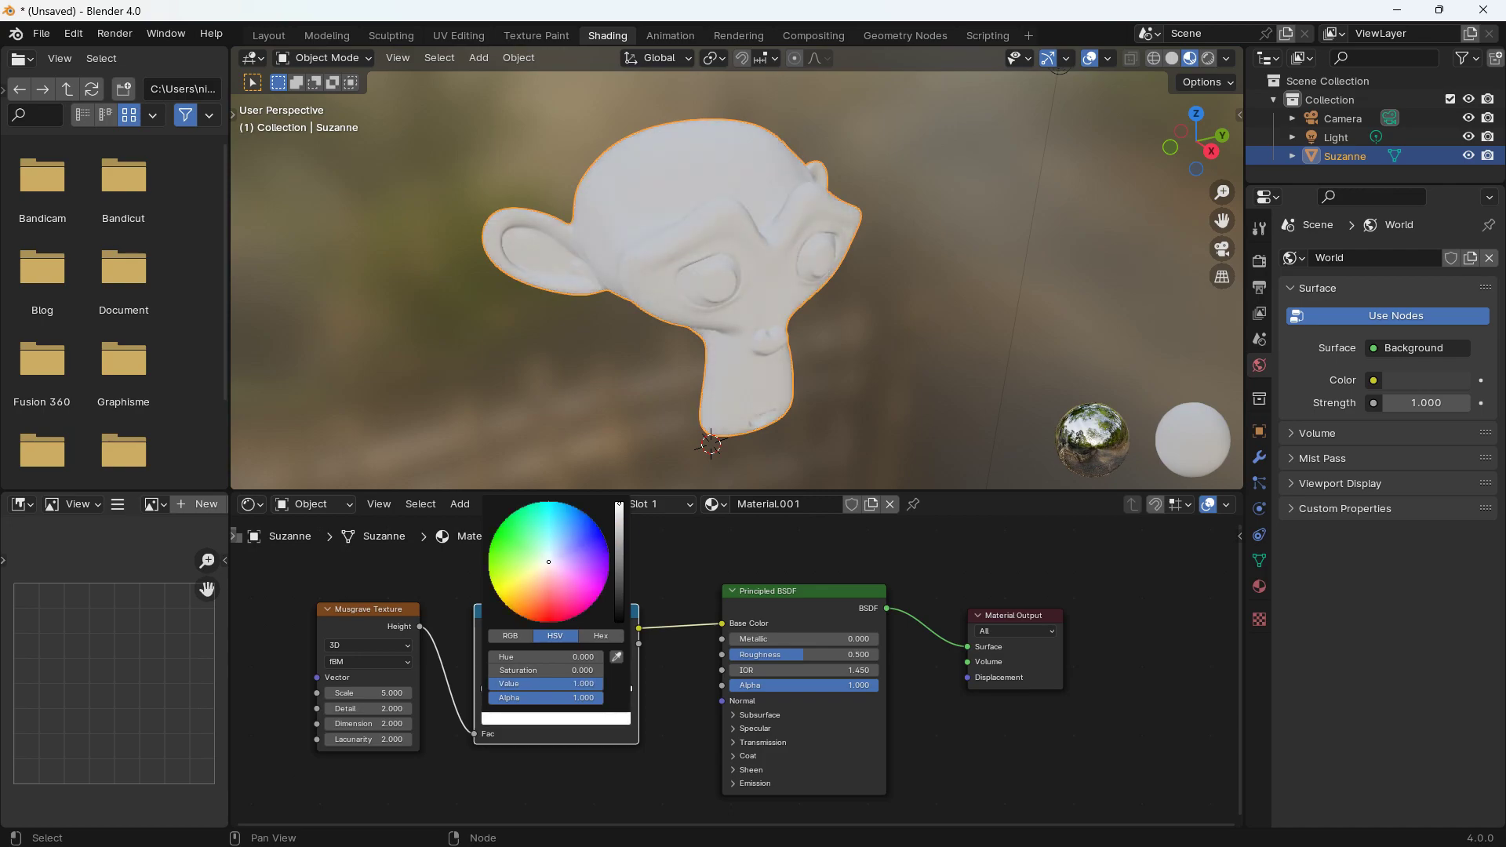
drag(547, 563, 505, 605)
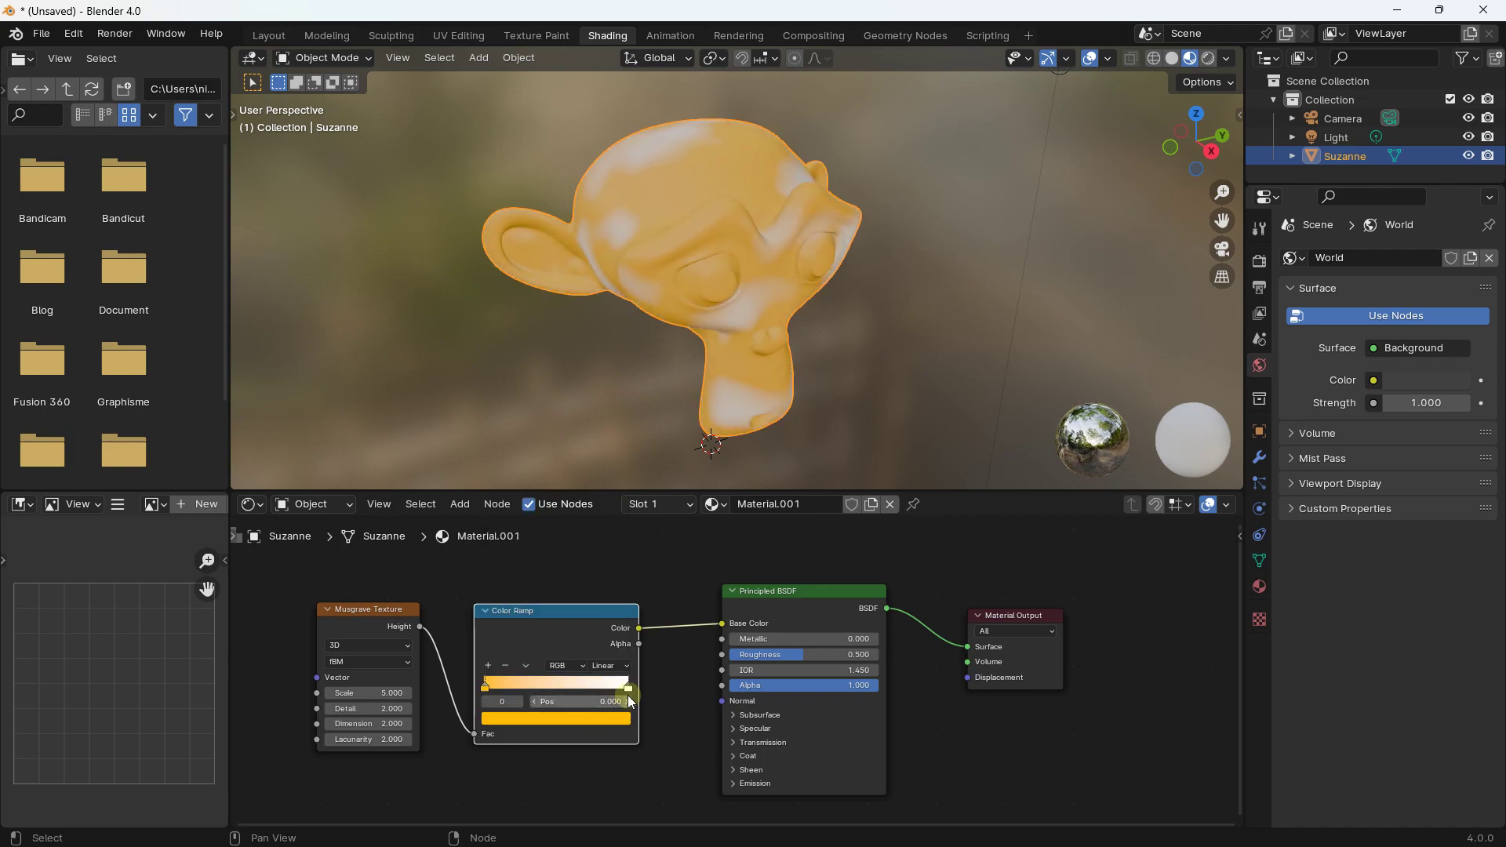
- Set the Color Ramp's end stop at position 1.000 to bright yellow
click(628, 687)
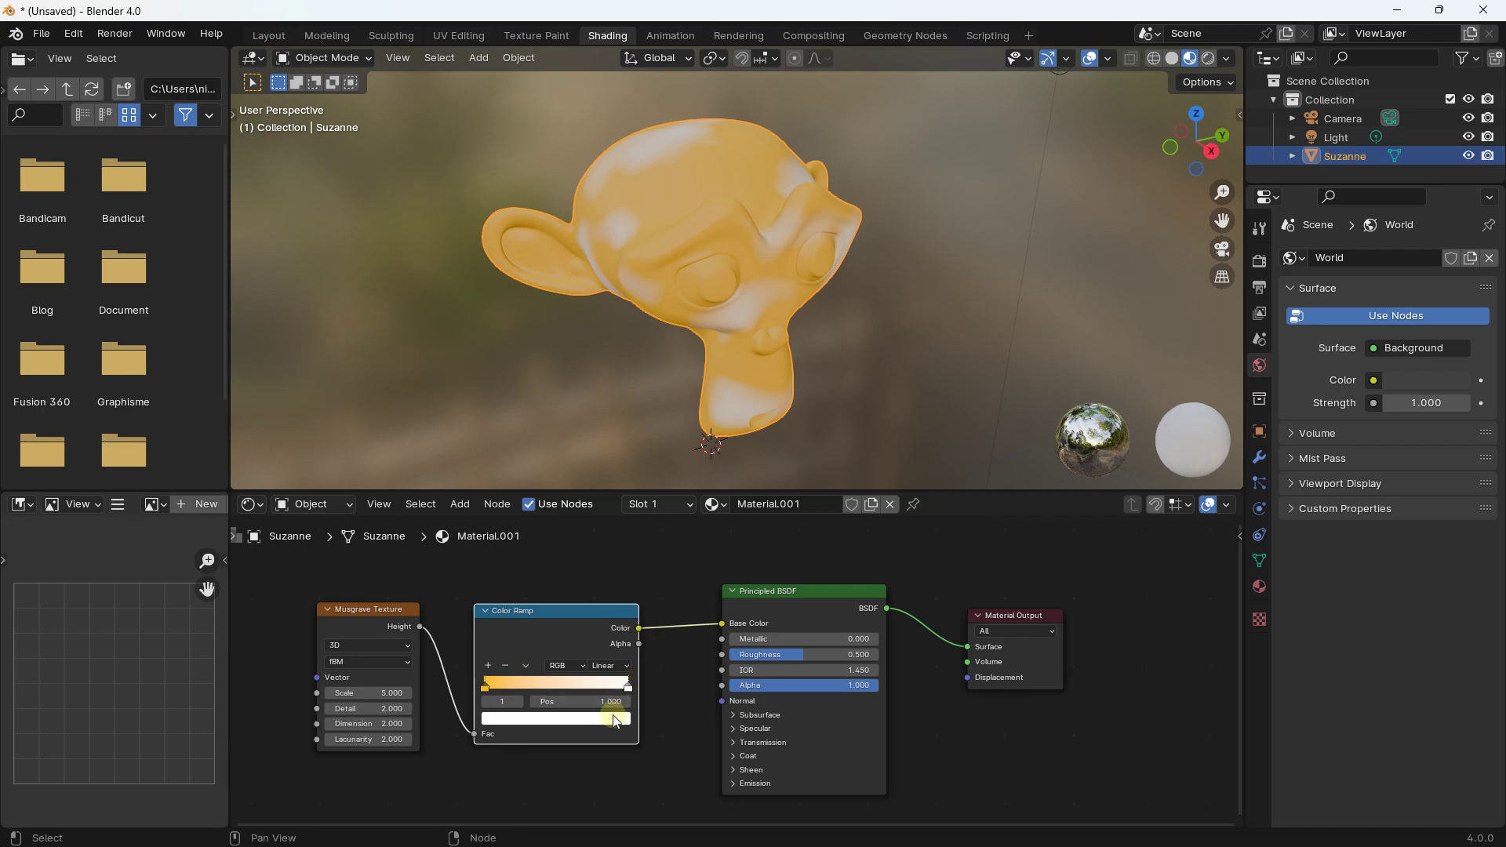
click(614, 720)
mouse_move(571, 579)
mouse_down()
mouse_move(534, 620)
mouse_move(499, 600)
mouse_up()
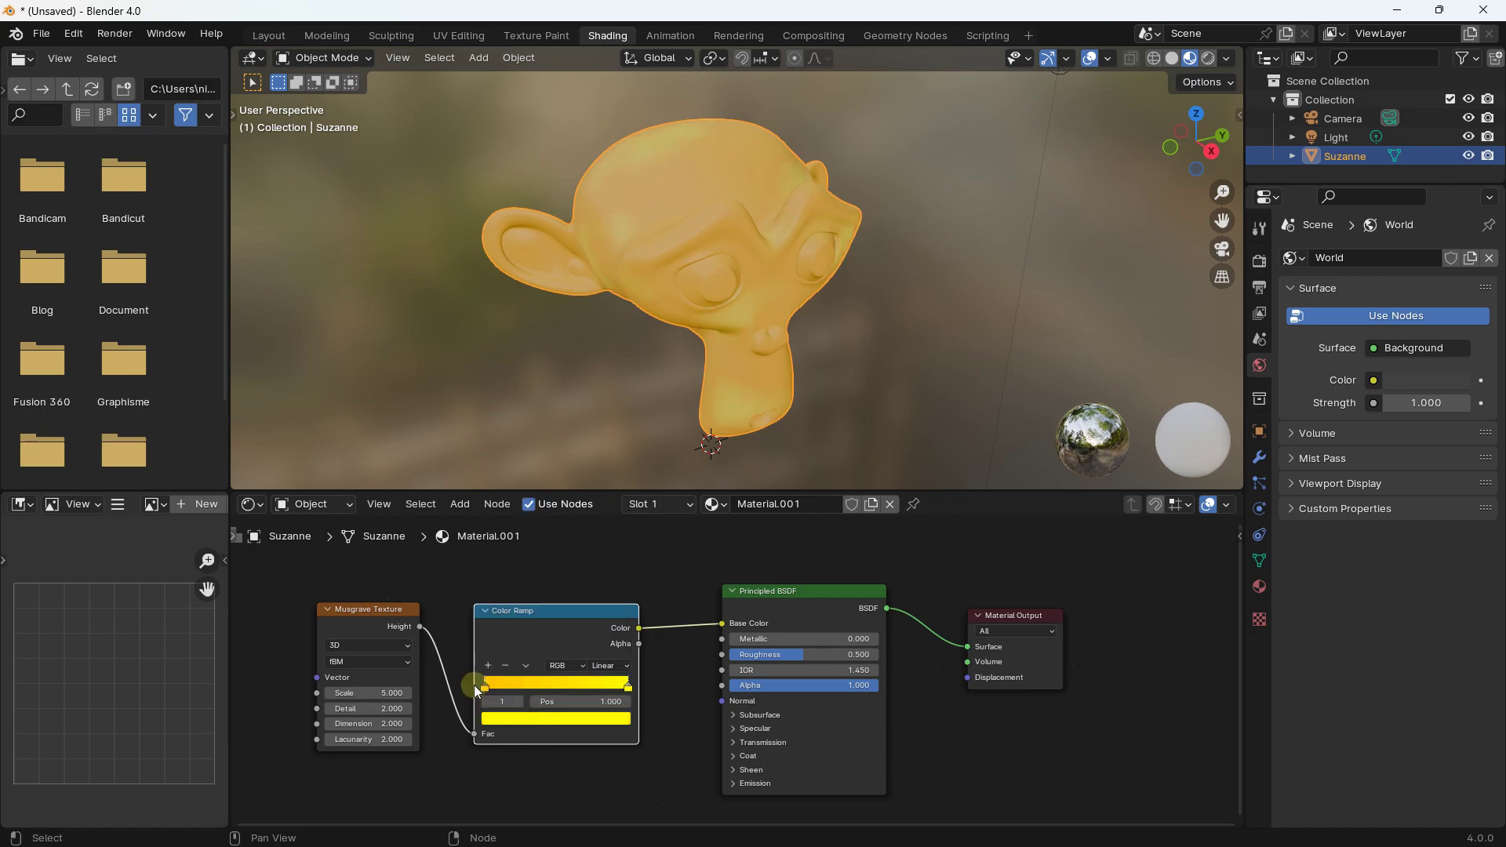
- Shift the Color Ramp's first stop from amber to a deeper orange
click(485, 689)
click(493, 719)
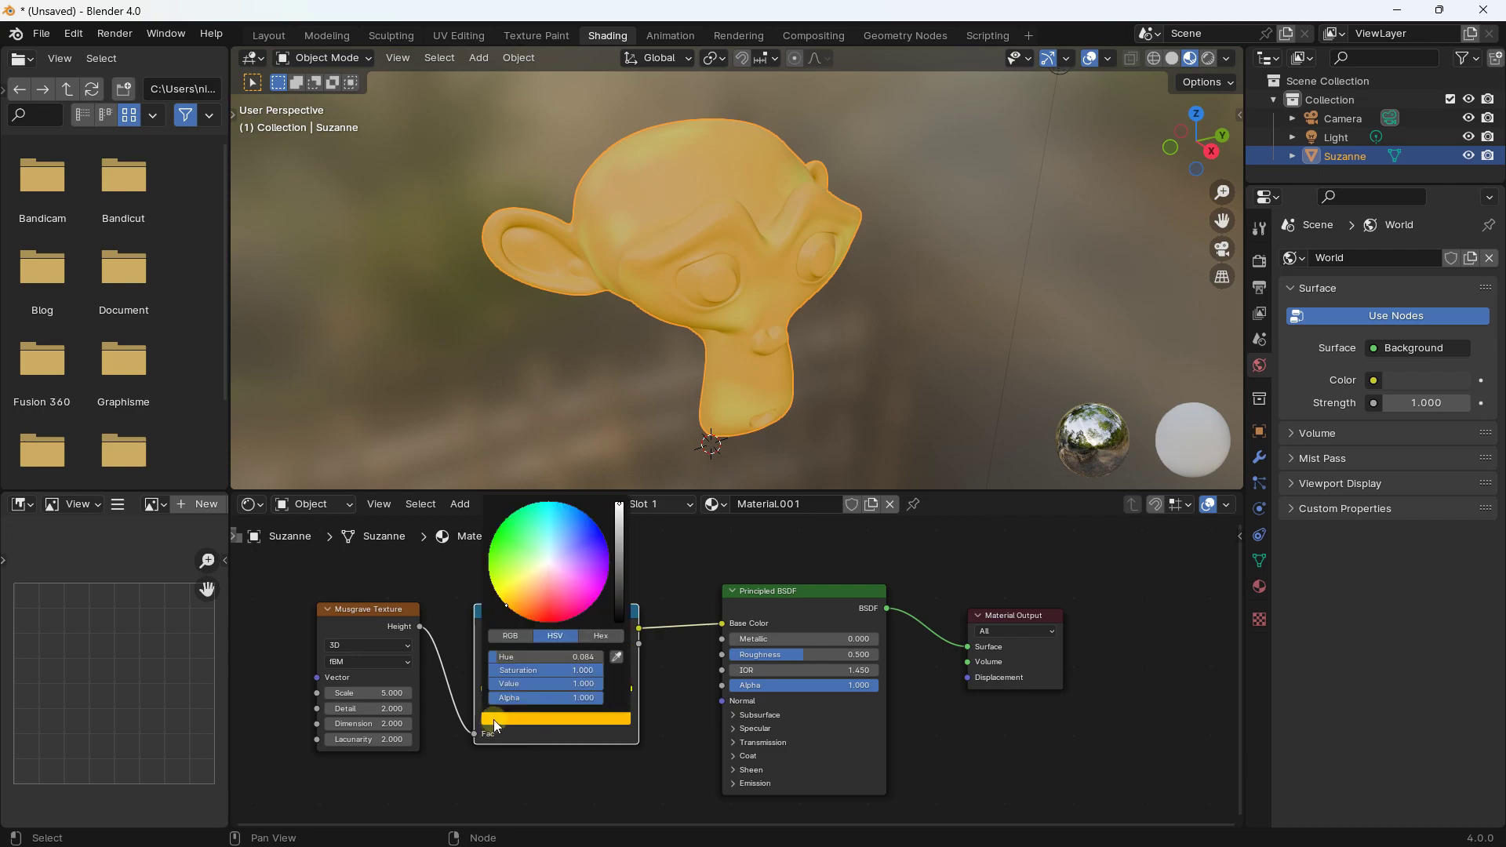
drag(511, 605, 512, 610)
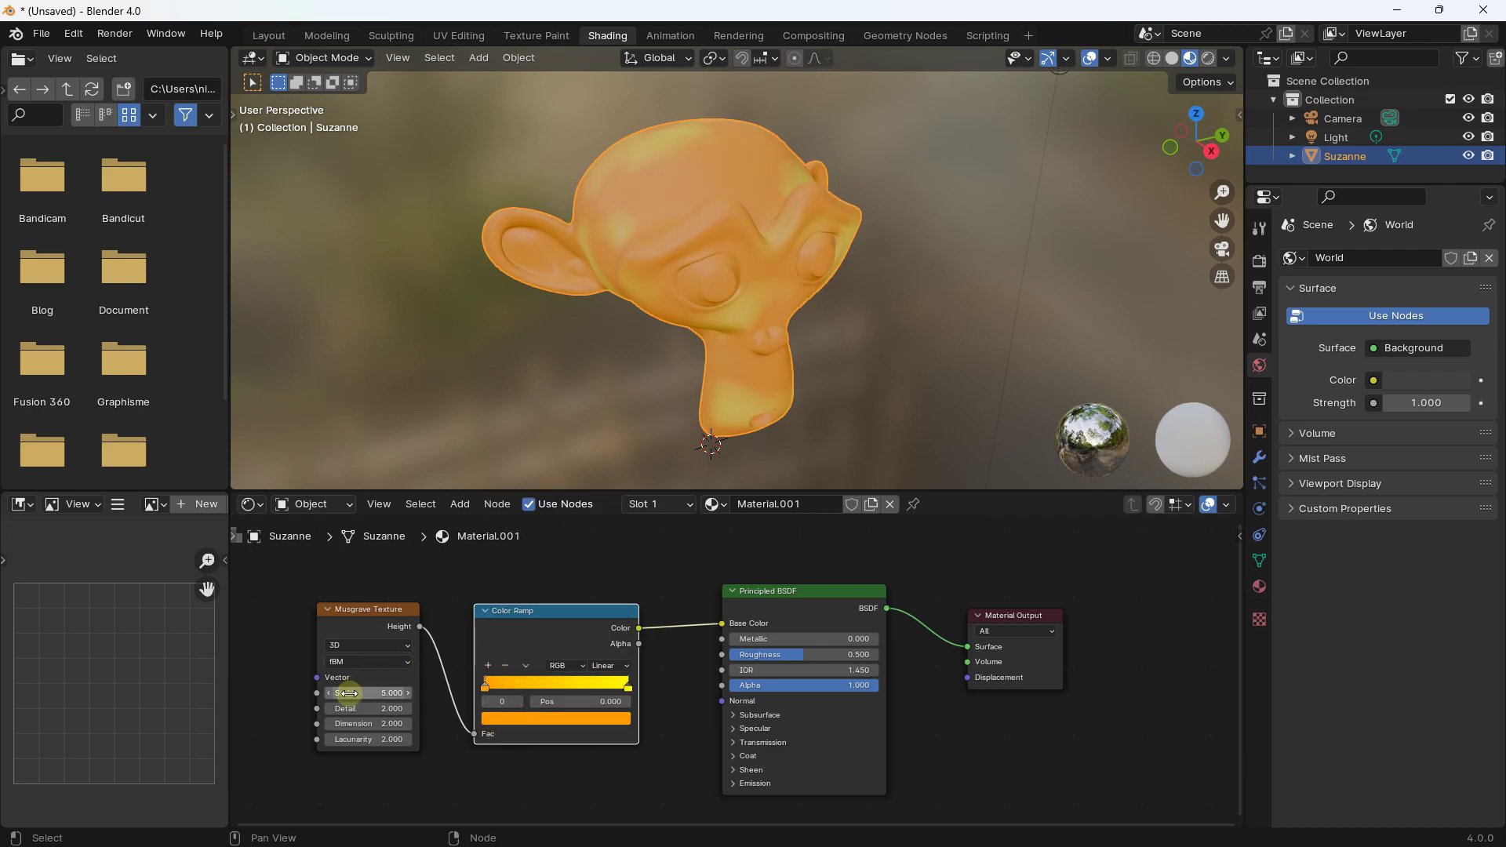
- Set the Musgrave Texture's scale to 5.2
ctrl+scroll(348, 693, up, 3)
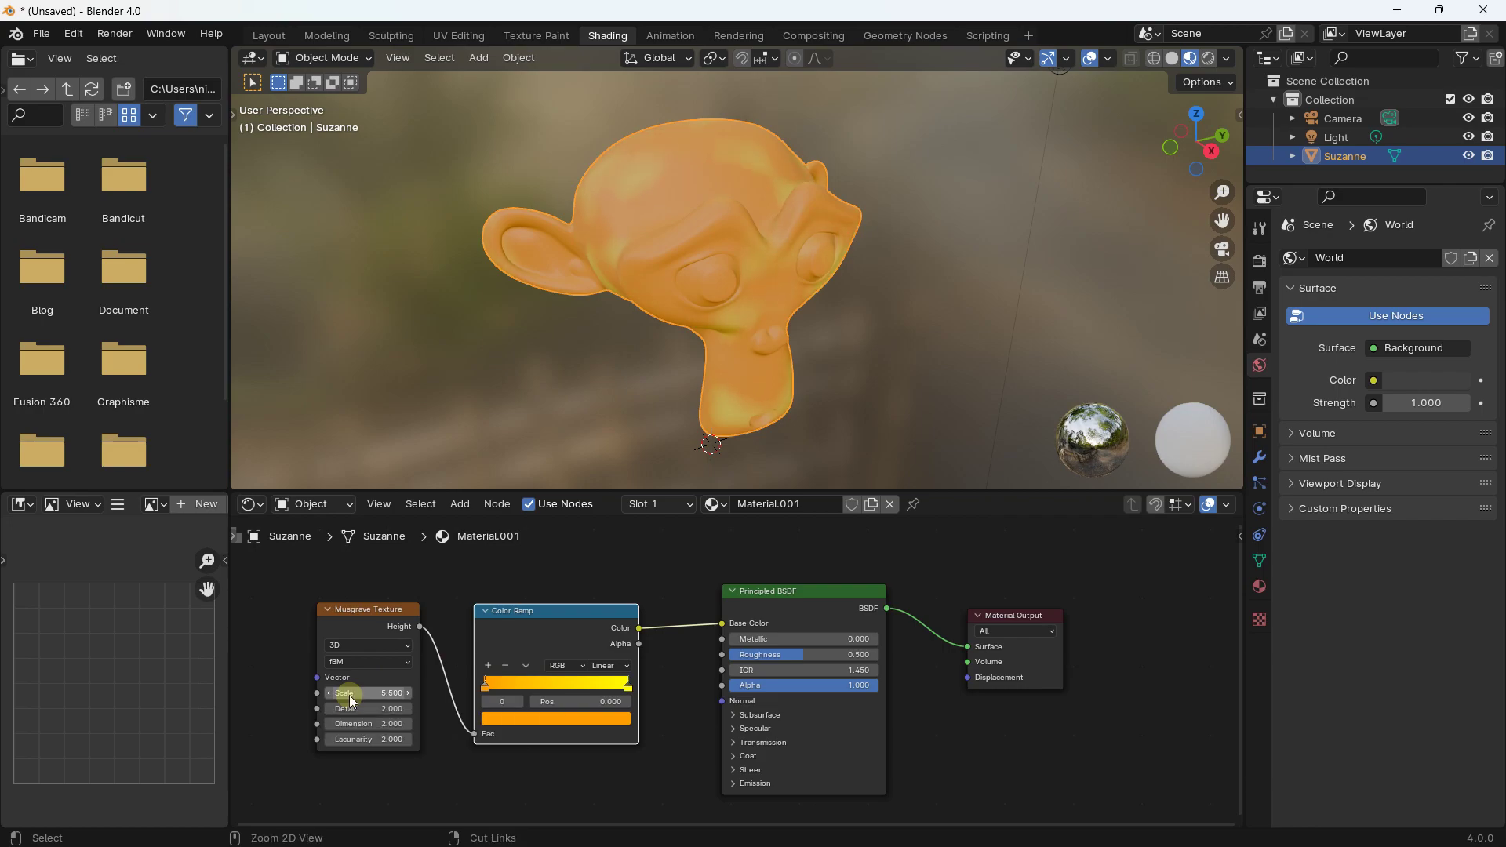
ctrl+scroll(348, 693, down, 1)
scroll(348, 693, up, 2)
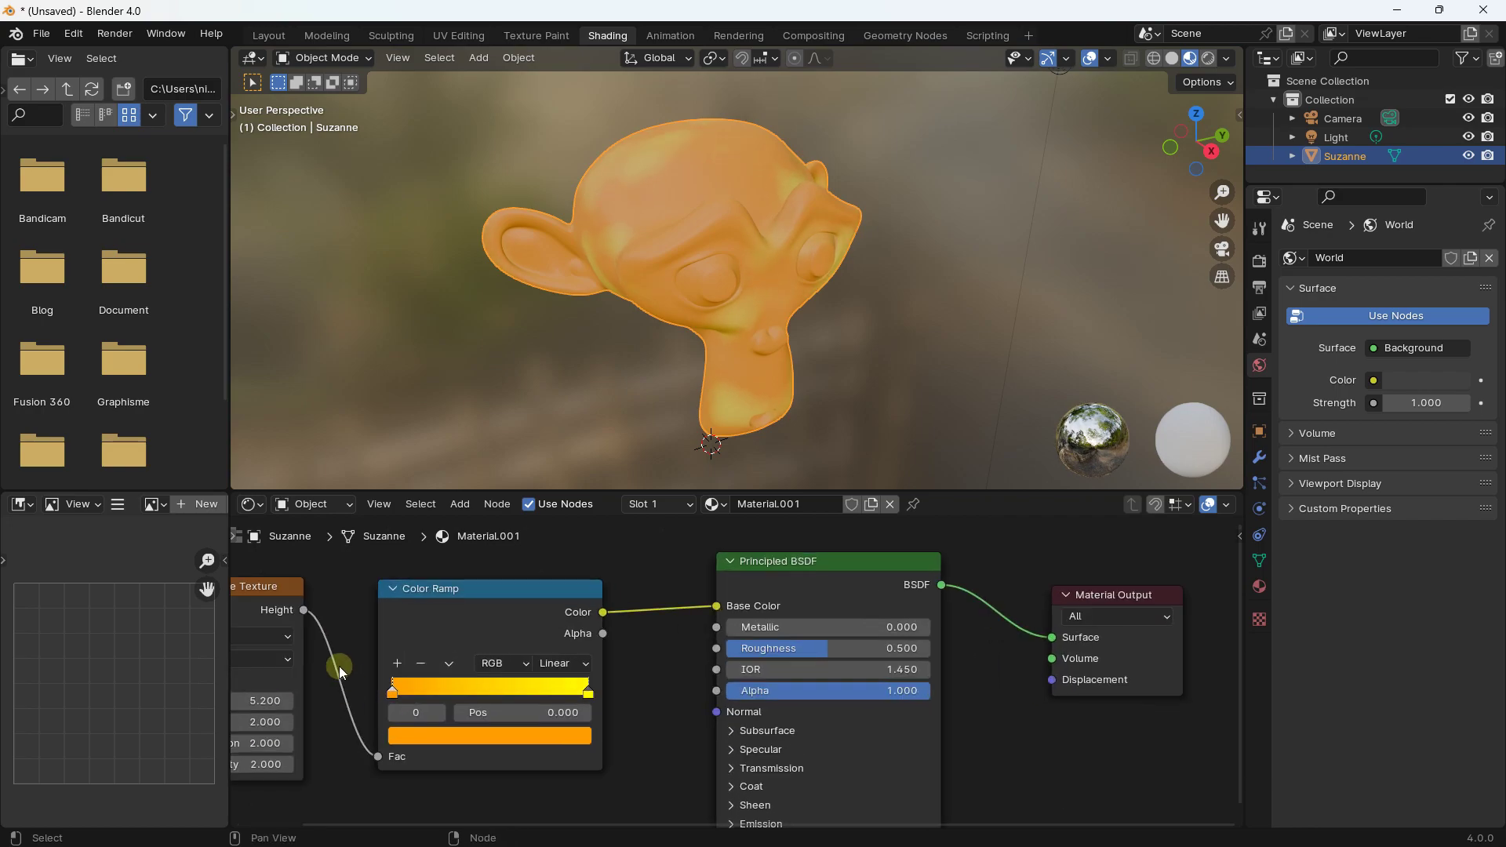
- Set the Musgrave Texture's scale to 1.100
middle_drag(396, 665, 597, 631)
mouse_move(435, 666)
mouse_down()
mouse_move(376, 666)
mouse_move(478, 667)
mouse_move(412, 667)
mouse_up()
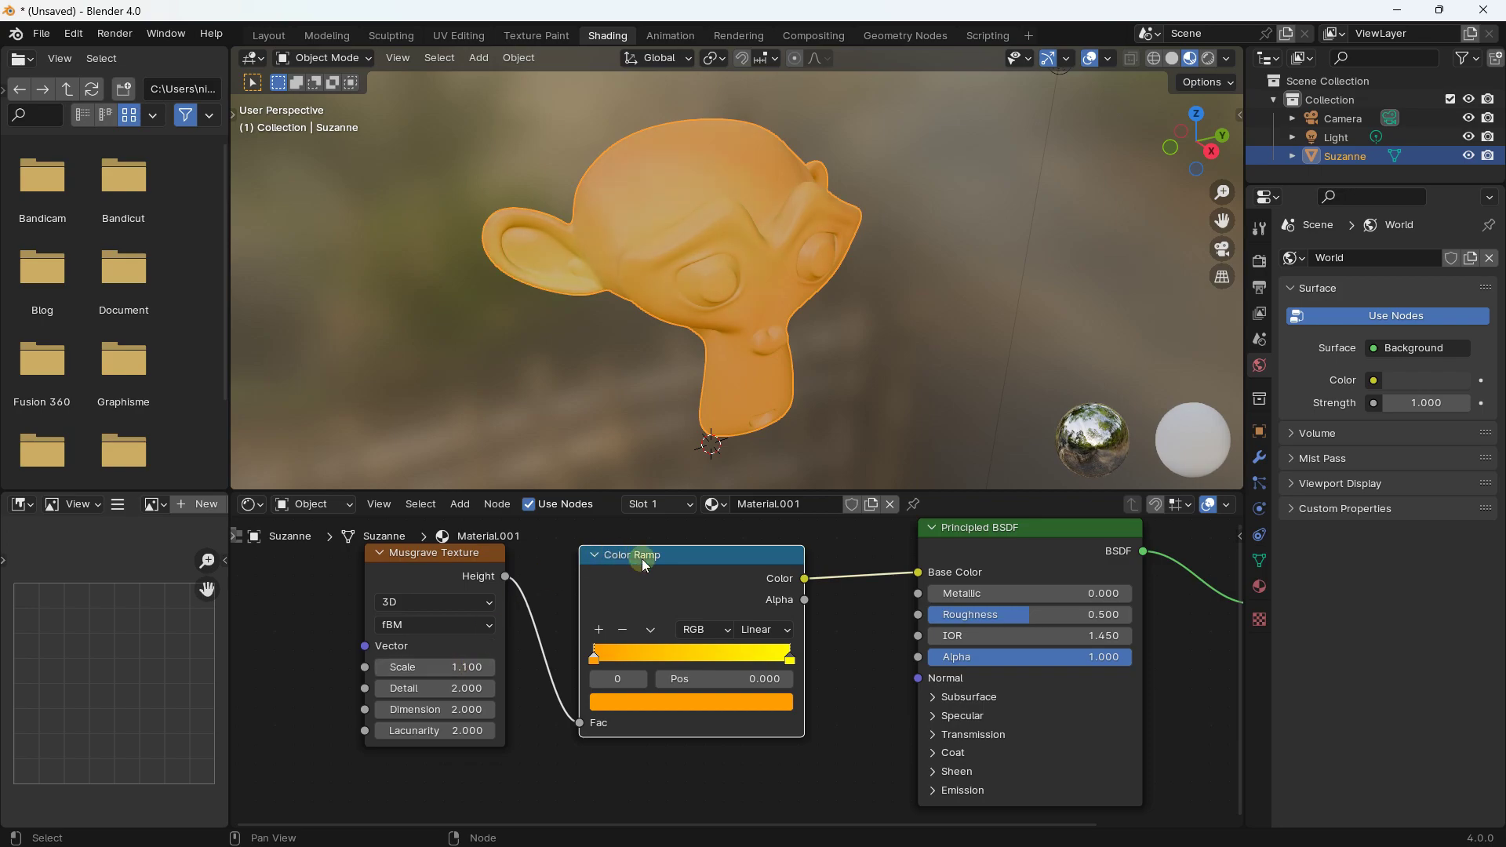
middle_drag(807, 596, 679, 598)
drag(341, 665, 345, 665)
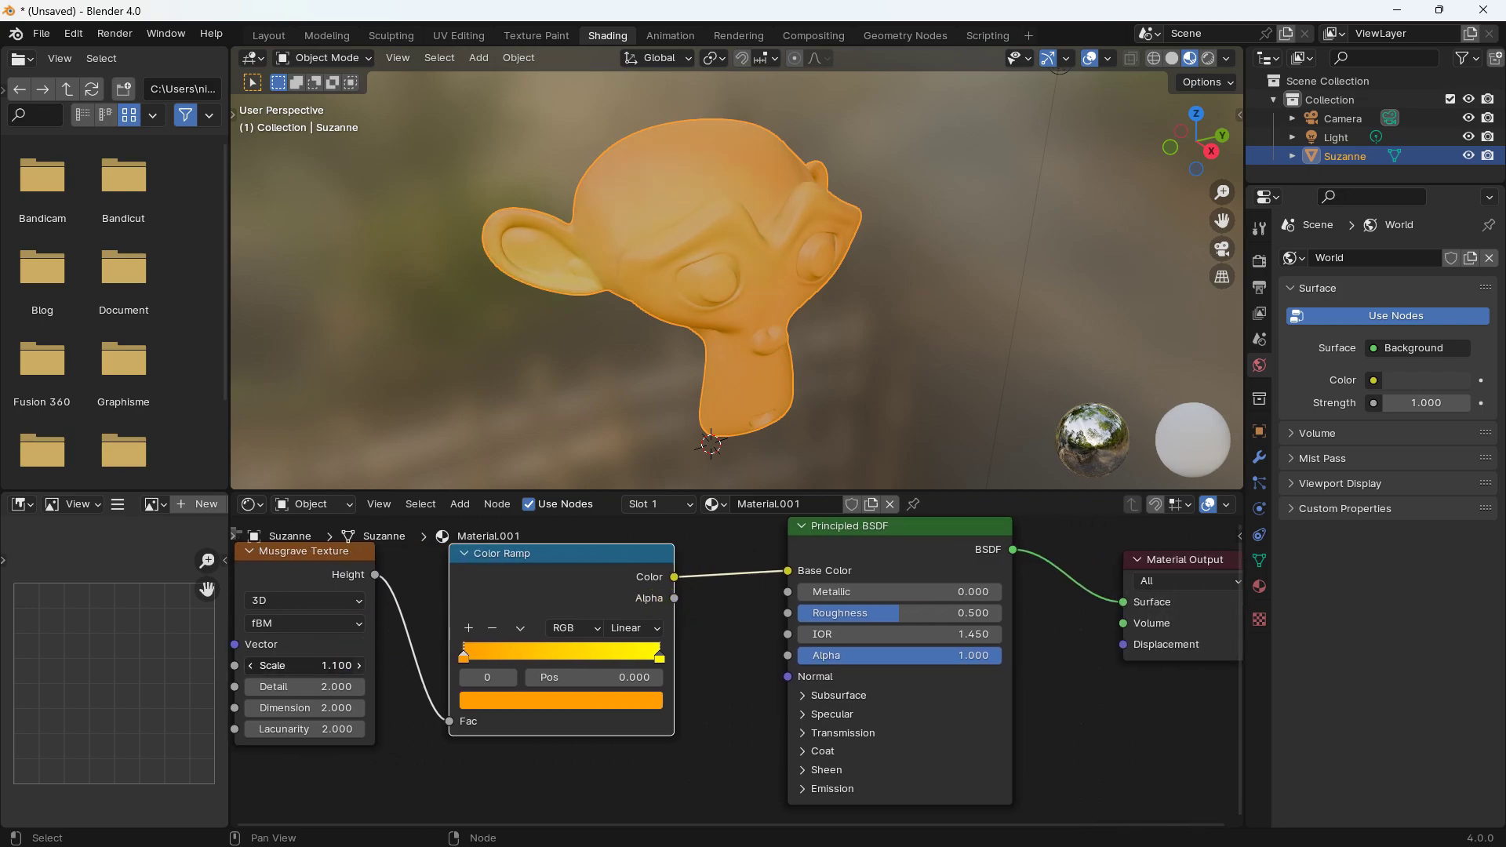
- Raise the Principled BSDF's Metallic value strongly and lower its Roughness slightly
middle_drag(876, 593, 808, 607)
drag(809, 608, 983, 608)
drag(780, 627, 741, 627)
- Switch to the Layout workspace, select the light and display the scene with Rendered viewport shading
scroll(684, 298, down, 3)
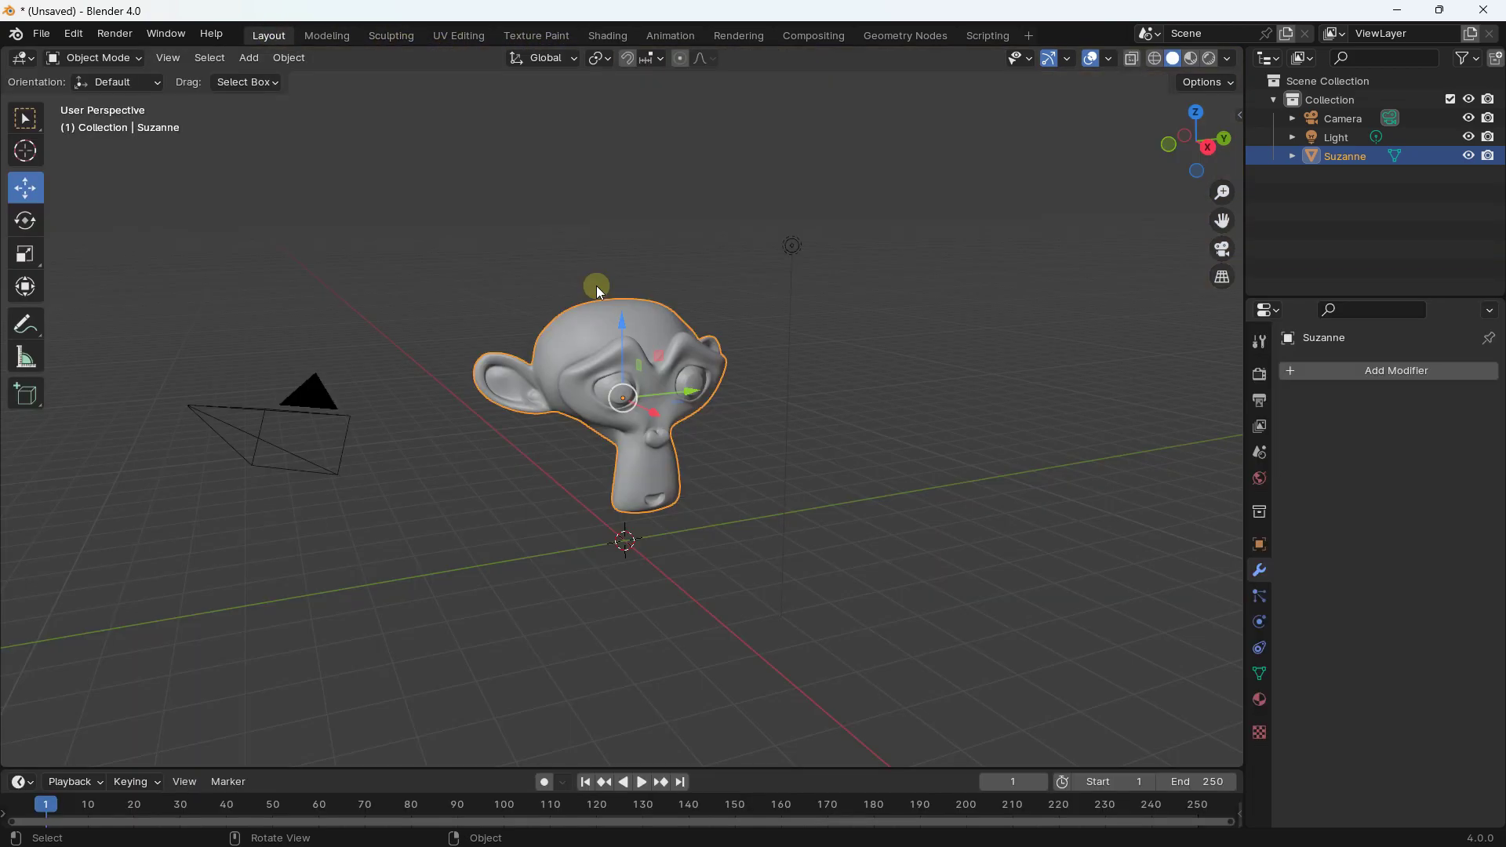
drag(635, 466, 638, 468)
middle_drag(639, 467, 684, 432)
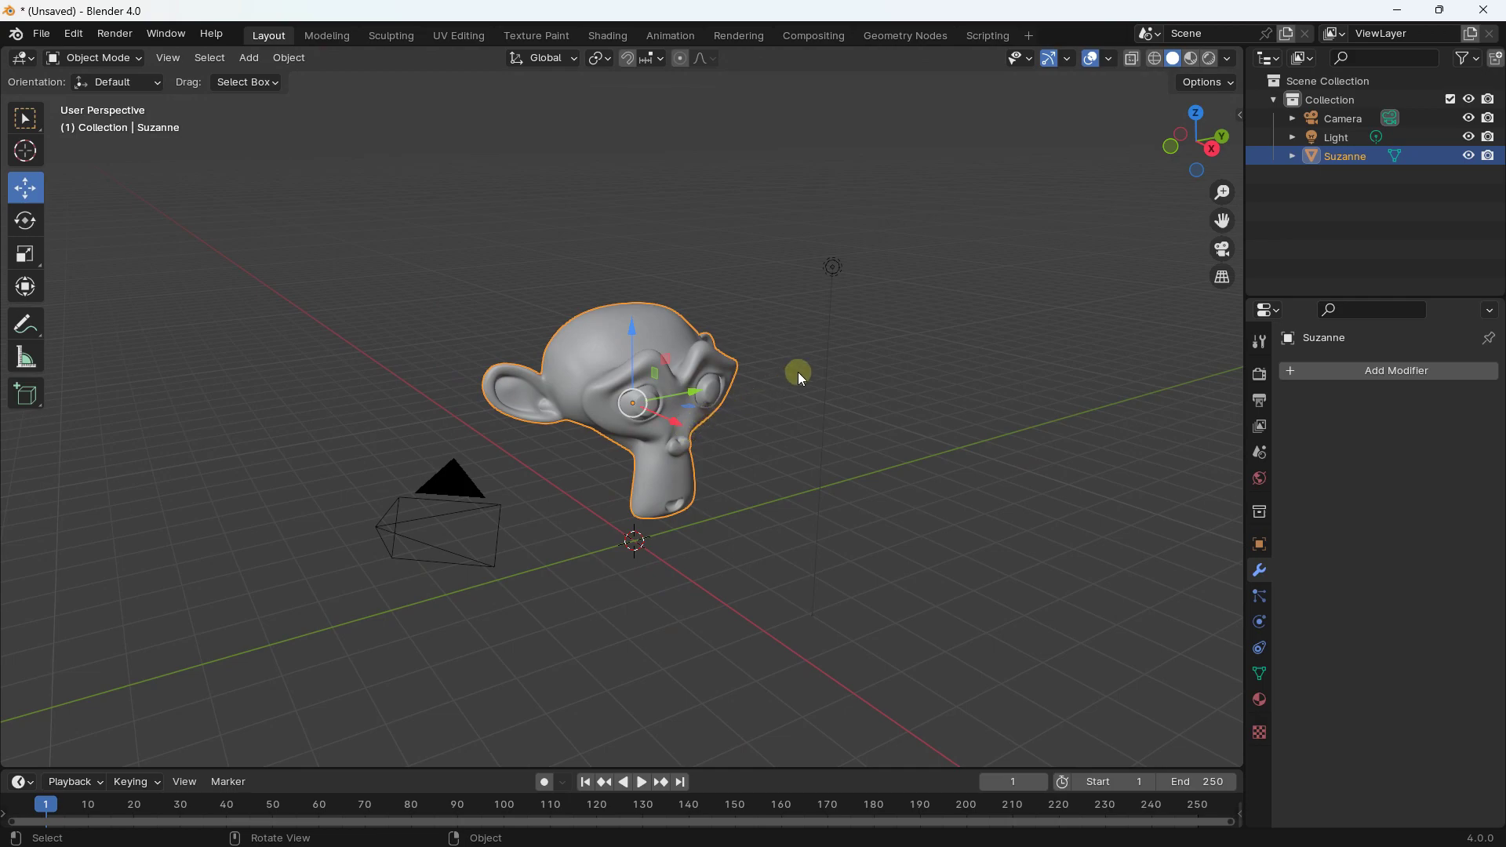
click(839, 262)
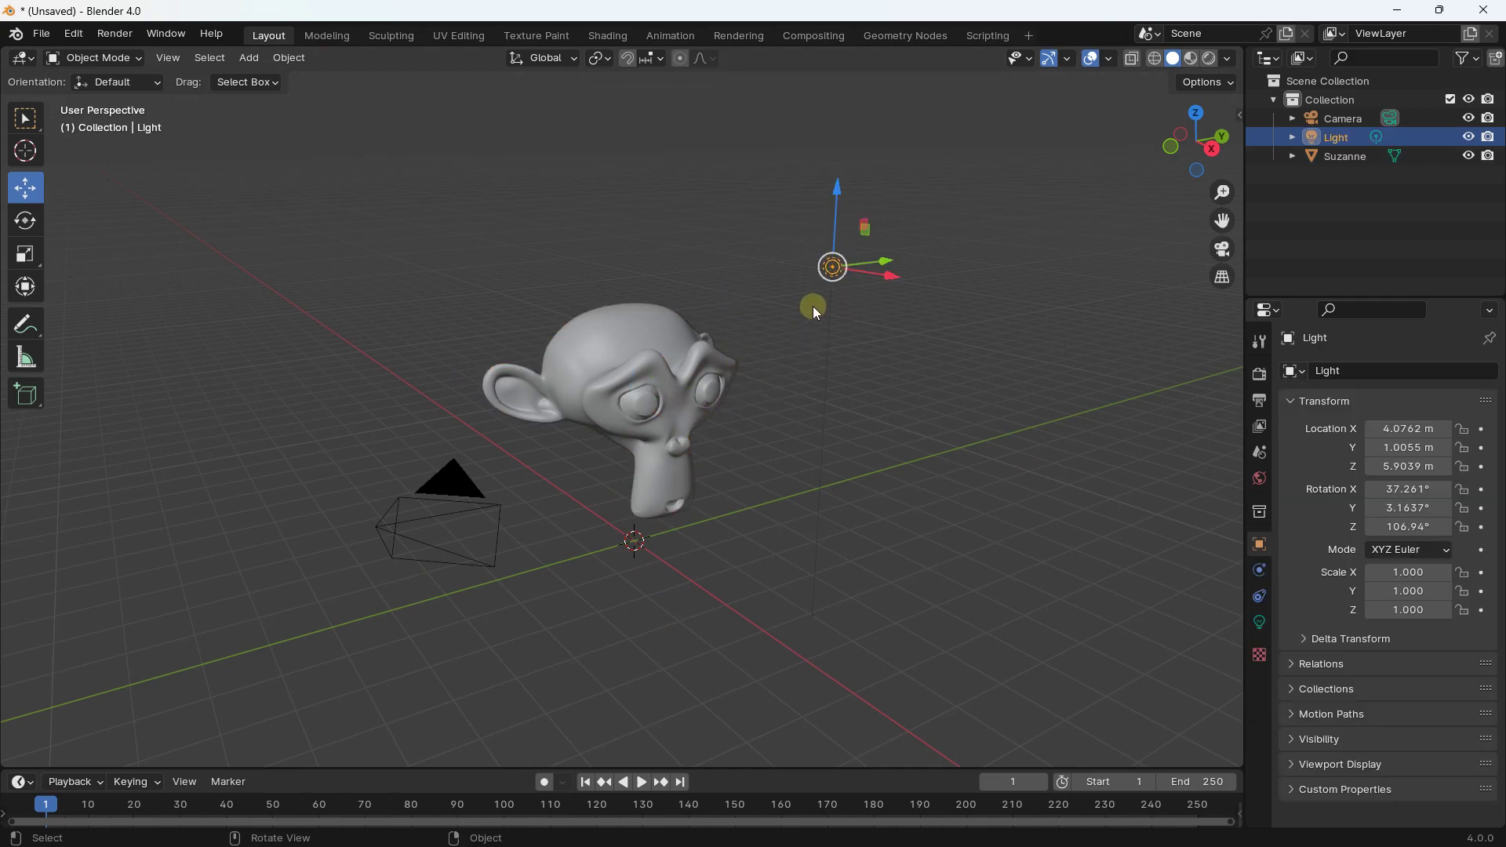
click(1210, 62)
scroll(690, 371, up, 3)
middle_drag(717, 391, 656, 401)
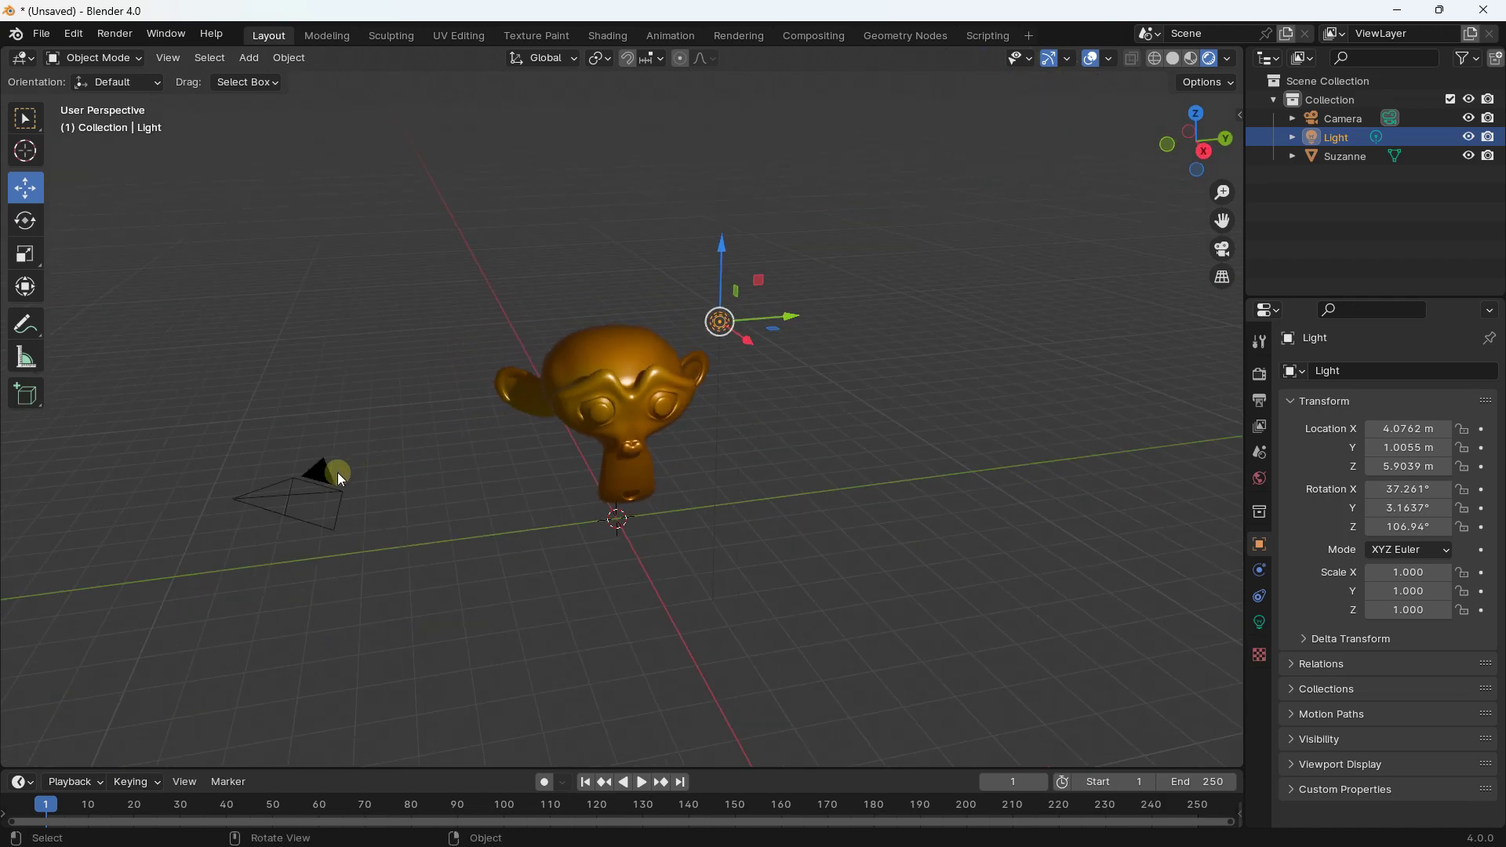
- Select the camera and look at the scene through it
click(321, 487)
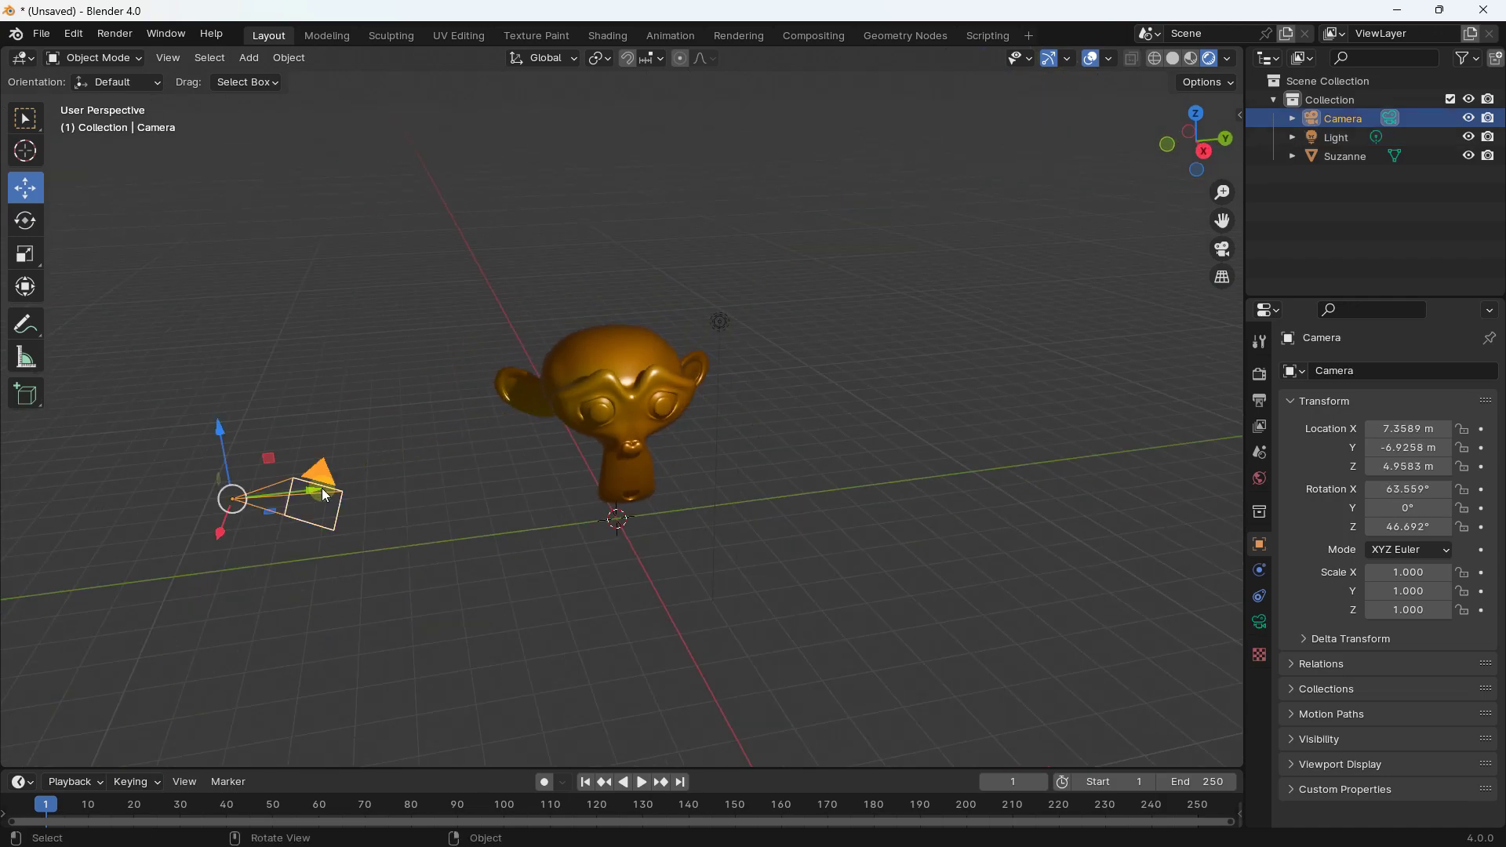
click(1221, 259)
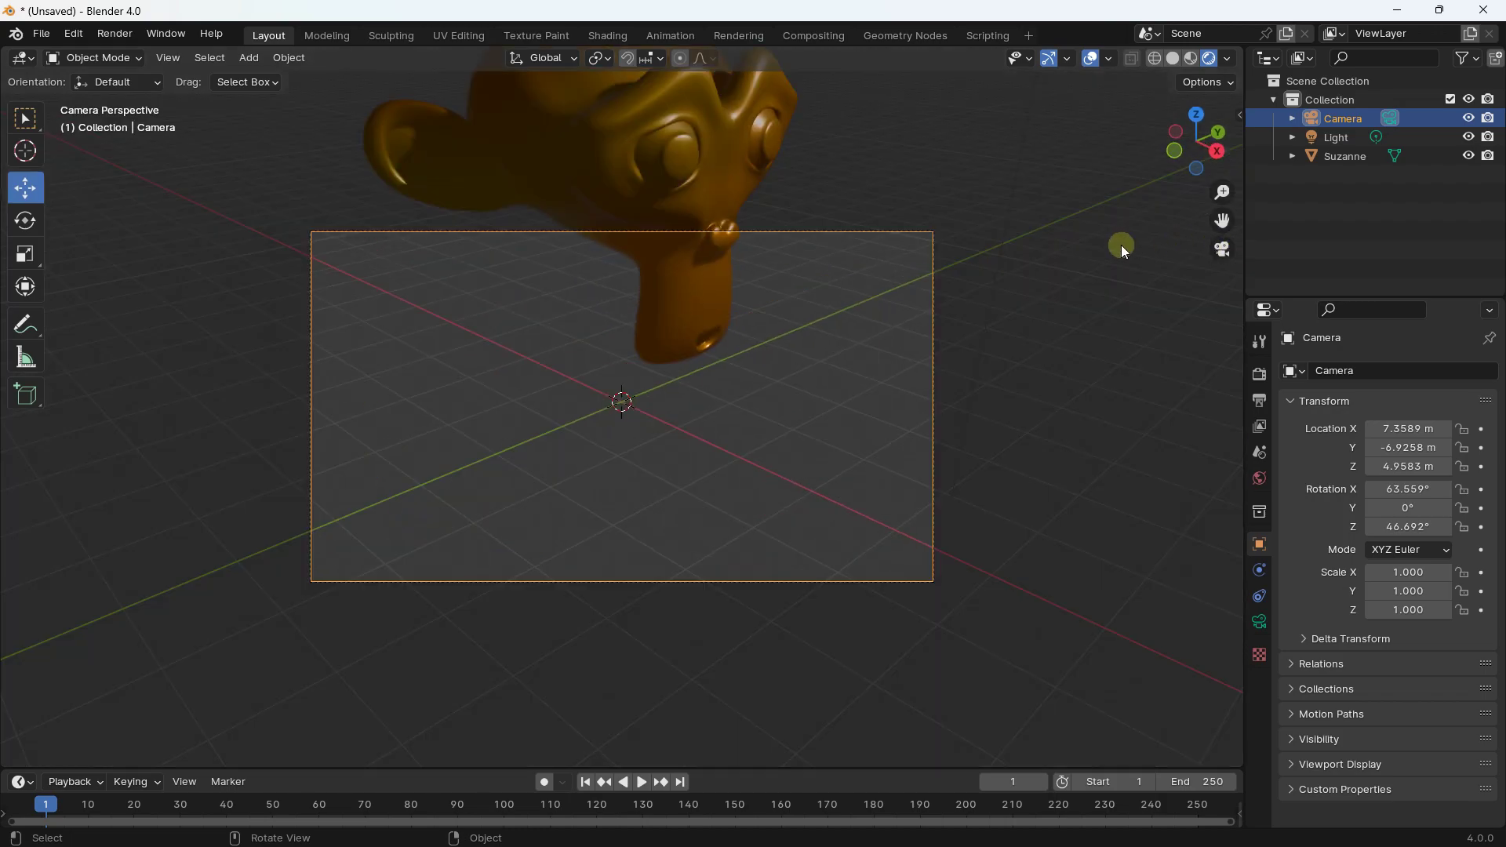
shift+middle_drag(943, 312, 872, 460)
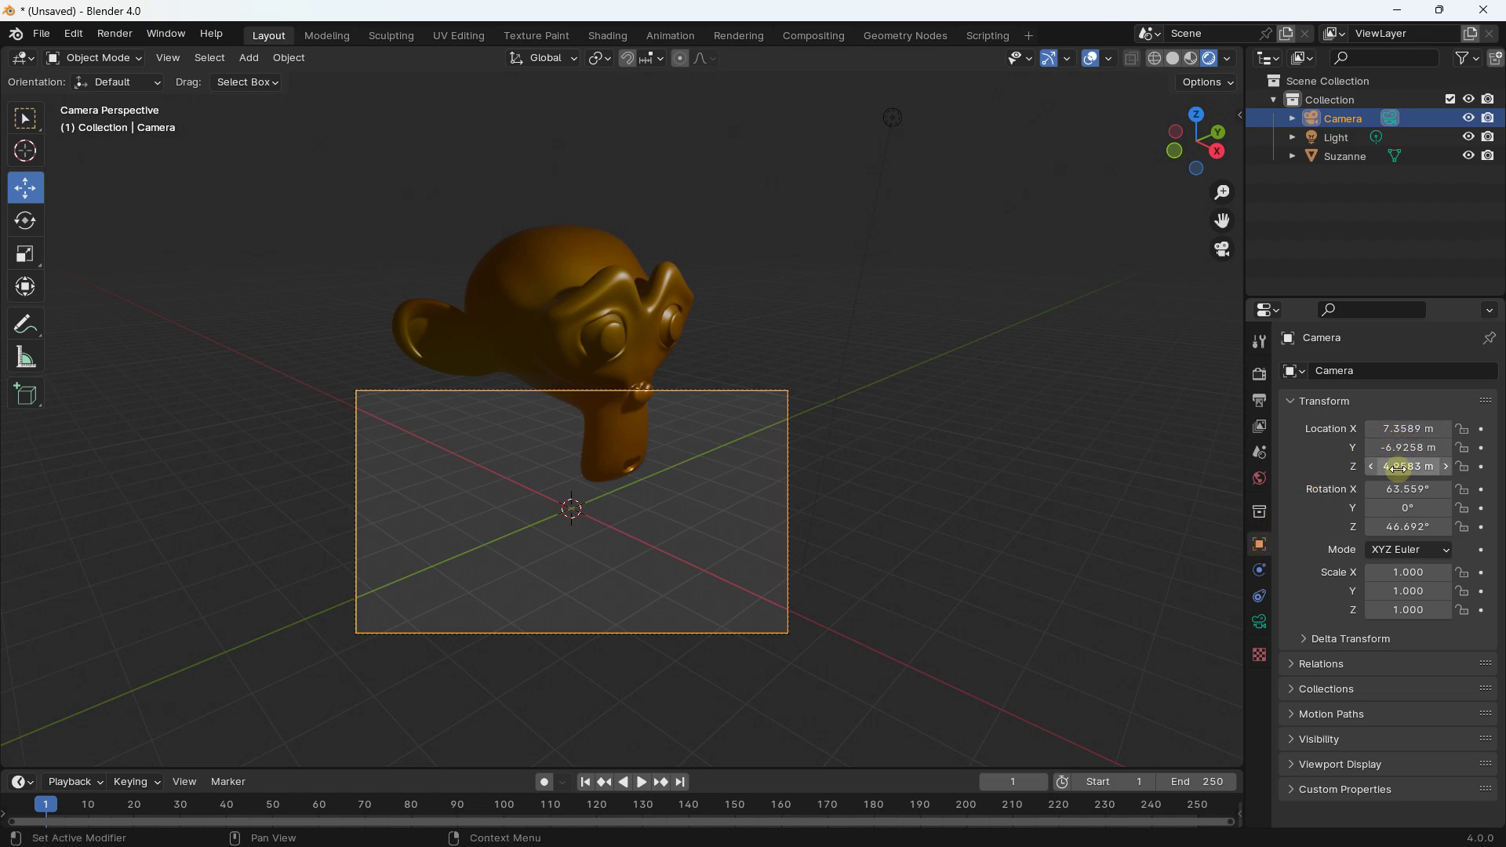
- Reframe the monkey by setting the camera's location to 8.8689, -1.4158, 6.0383 m and its rotation to X 70.559°, Z 79.692°
drag(1408, 489, 1439, 489)
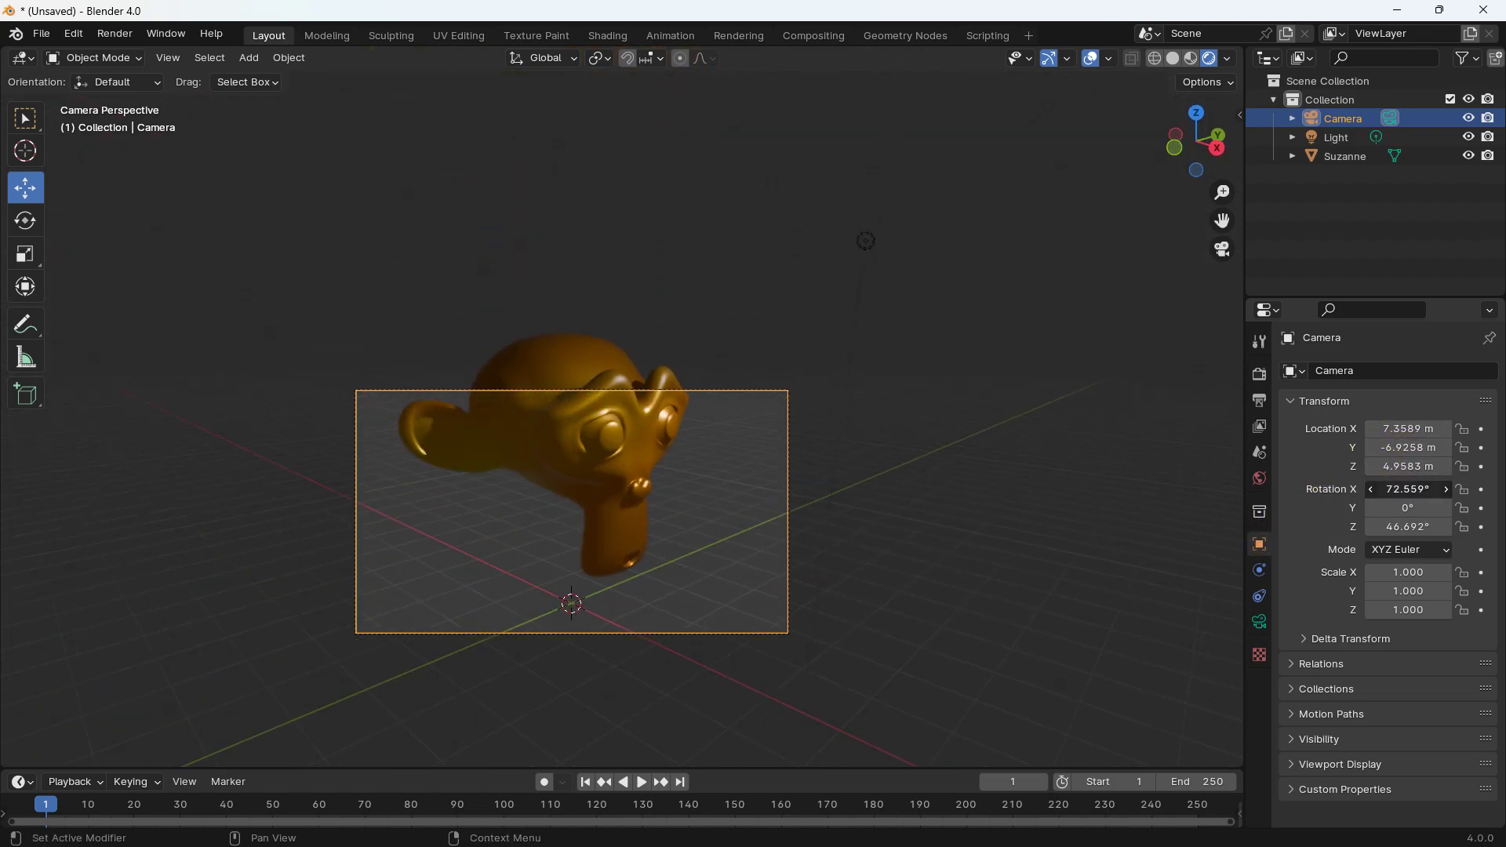
drag(1408, 428, 1427, 526)
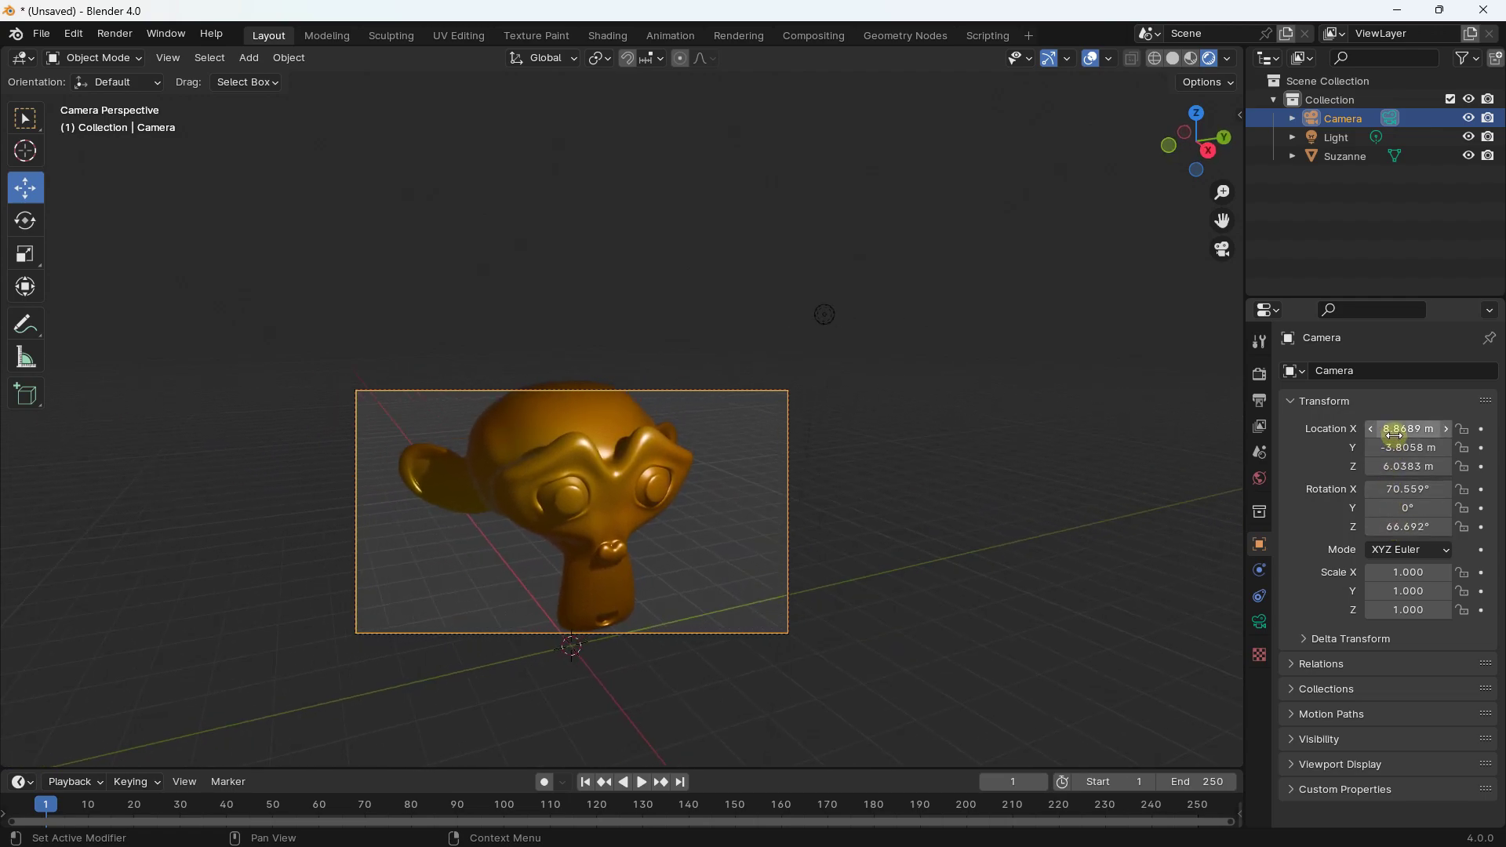
drag(1404, 447, 1407, 525)
key(Escape)
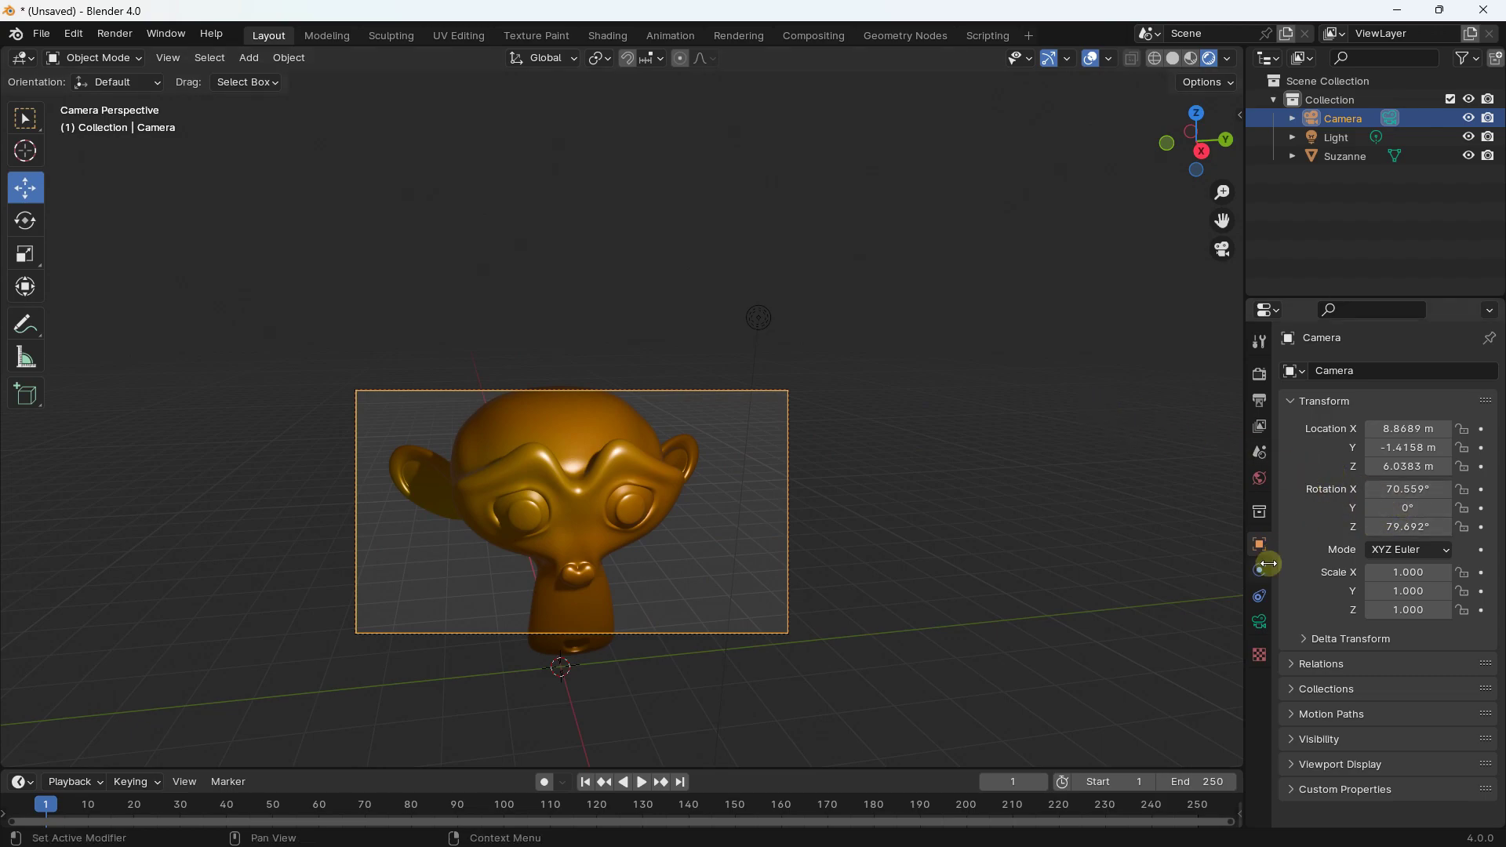
- Set the camera's focal length to 30 mm
click(1259, 624)
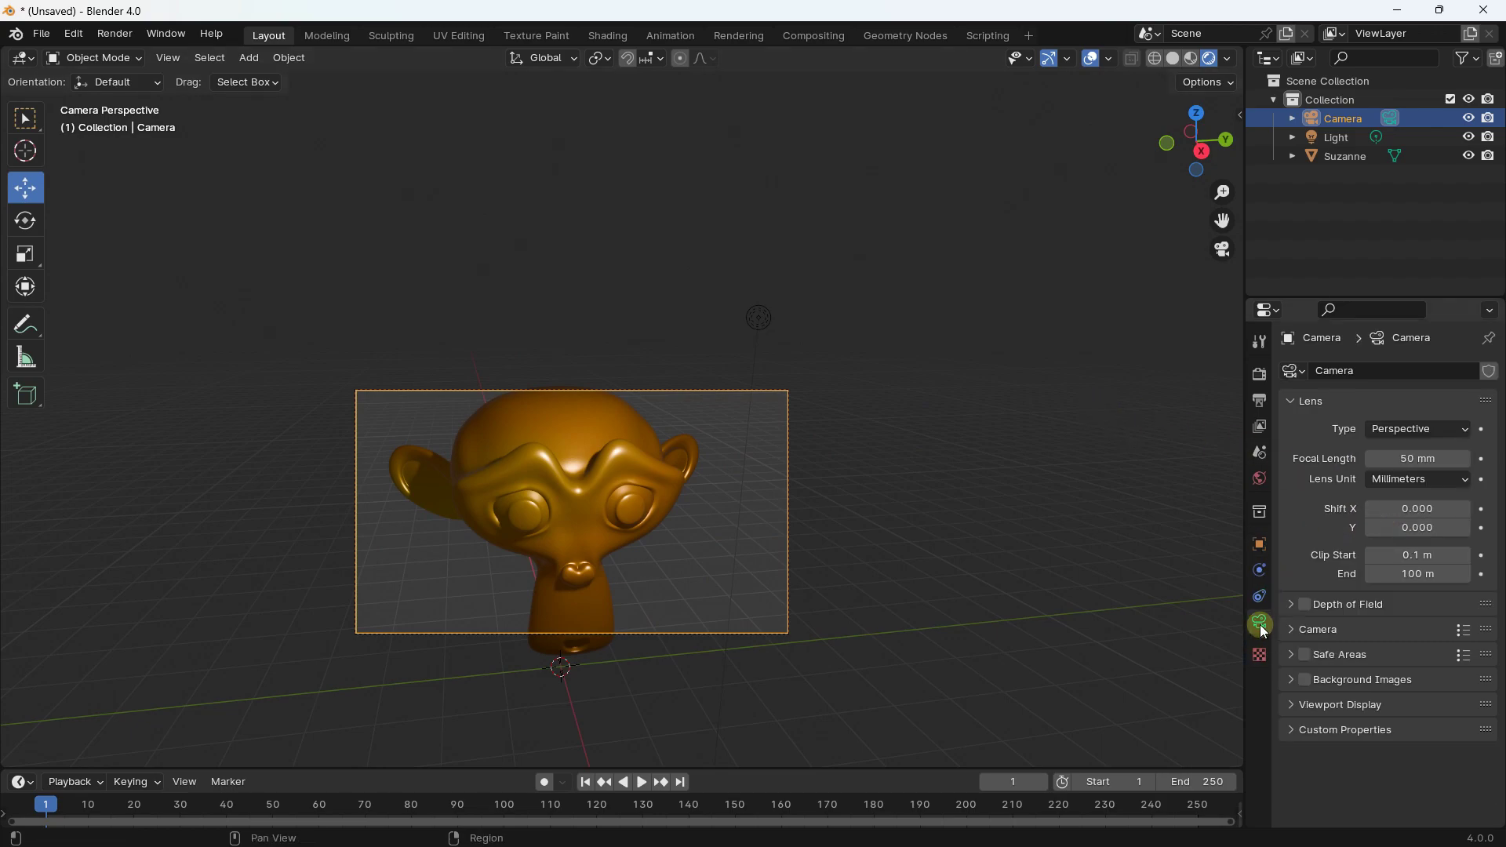
mouse_move(1372, 458)
mouse_down()
mouse_move(1357, 458)
mouse_move(1370, 458)
mouse_up()
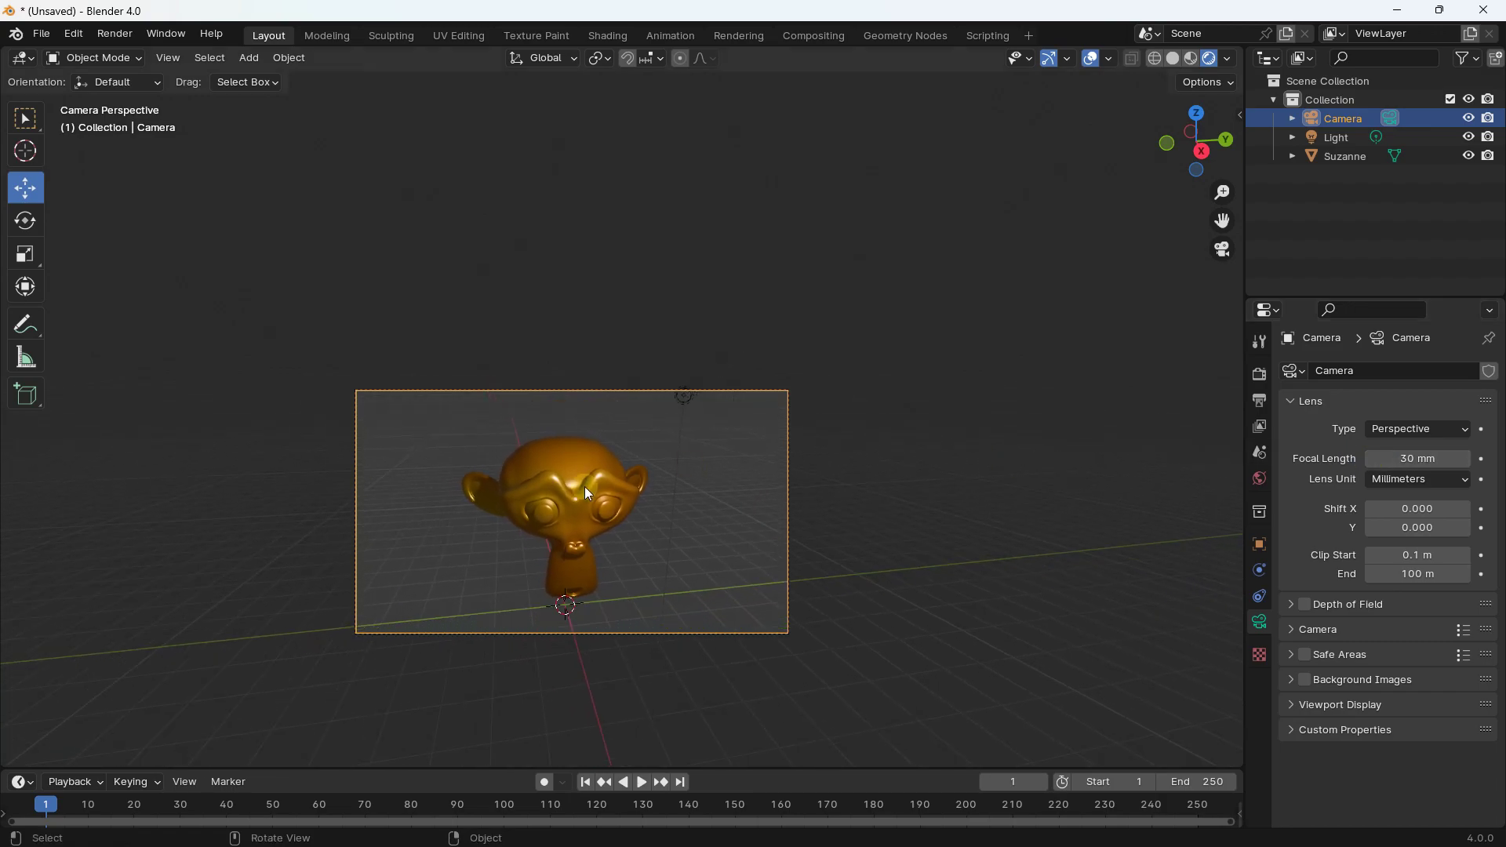
scroll(564, 533, up, 2)
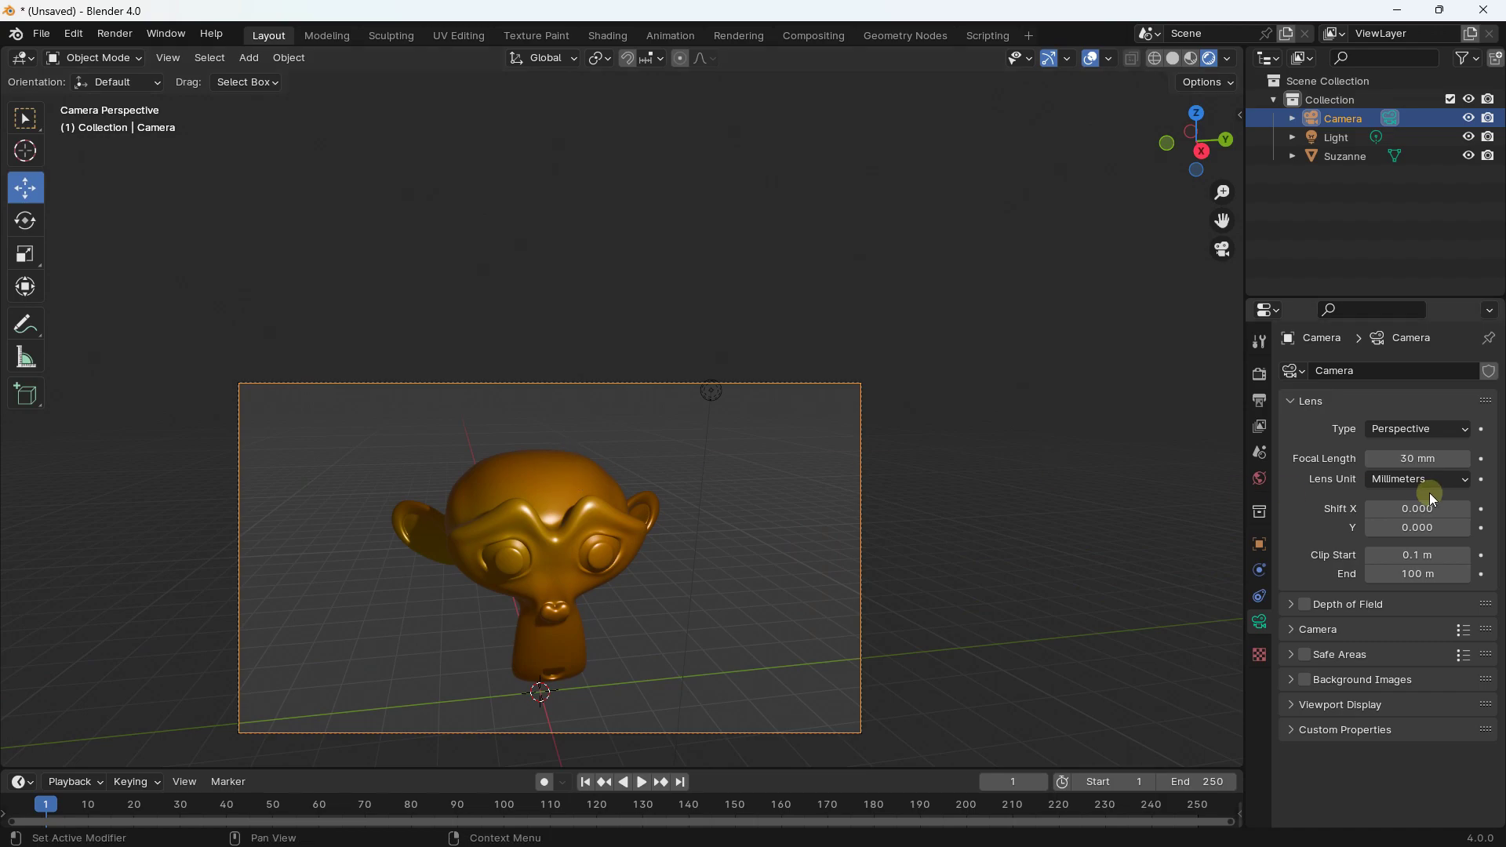
- Select the monkey and raise it slightly along the Z axis within the camera frame
scroll(625, 432, up, 1)
shift+middle_drag(624, 431, 662, 322)
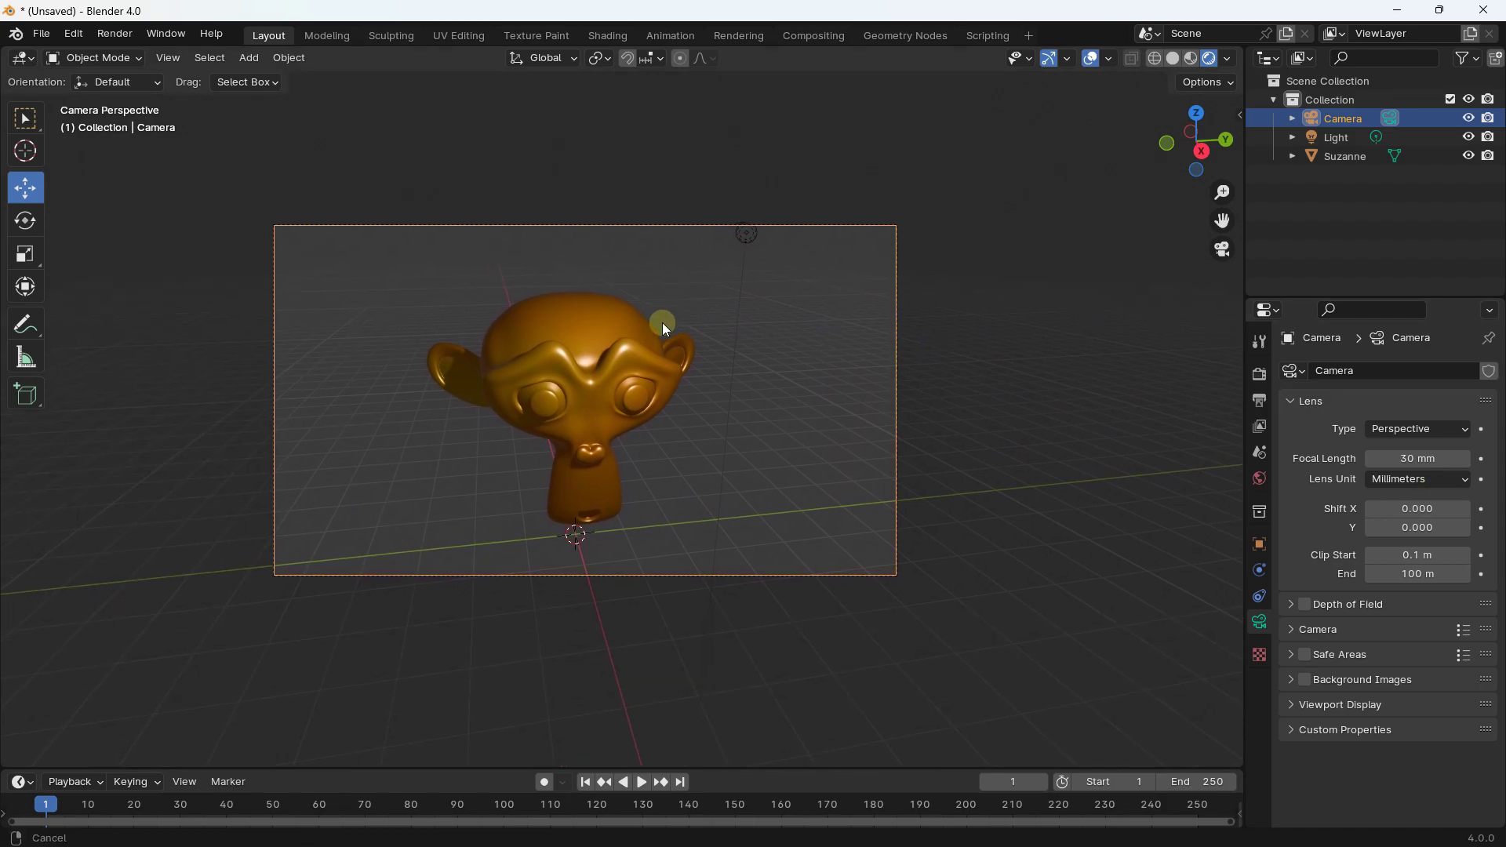
scroll(552, 419, up, 2)
scroll(552, 419, up, 1)
shift+middle_drag(540, 264, 648, 312)
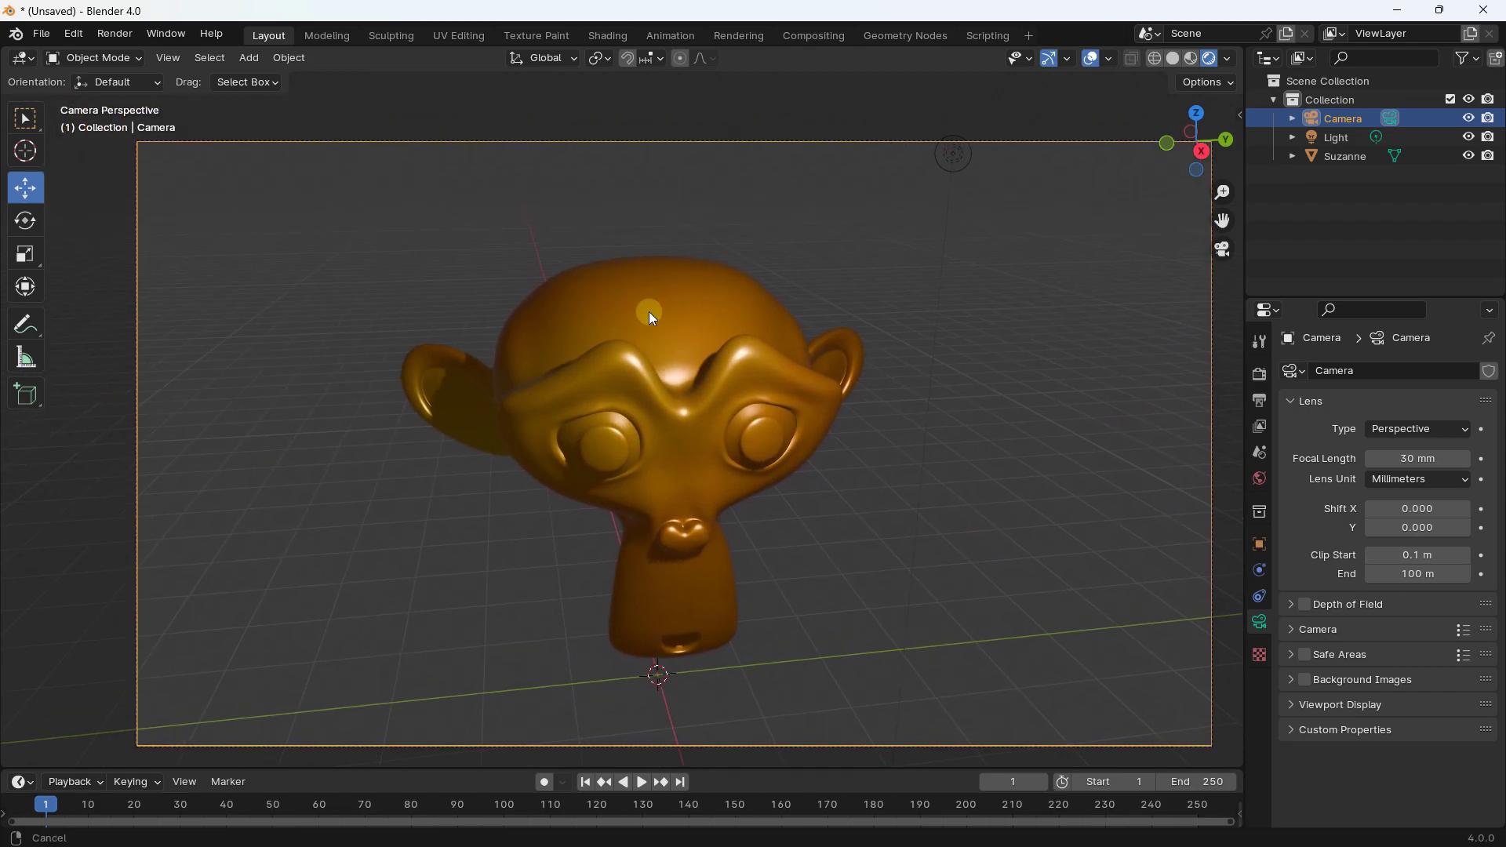
scroll(722, 327, down, 1)
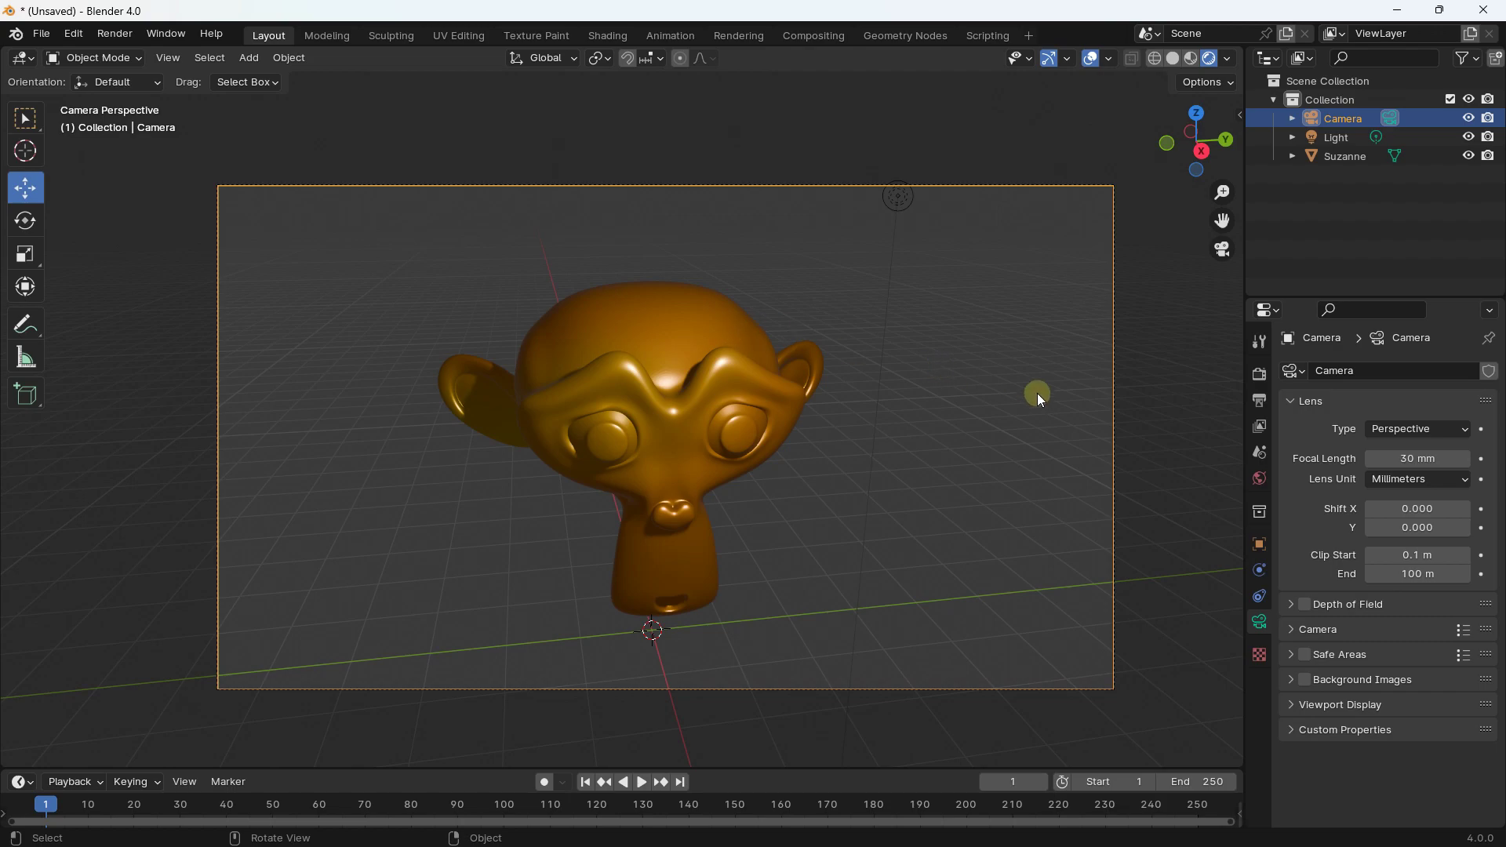
click(699, 383)
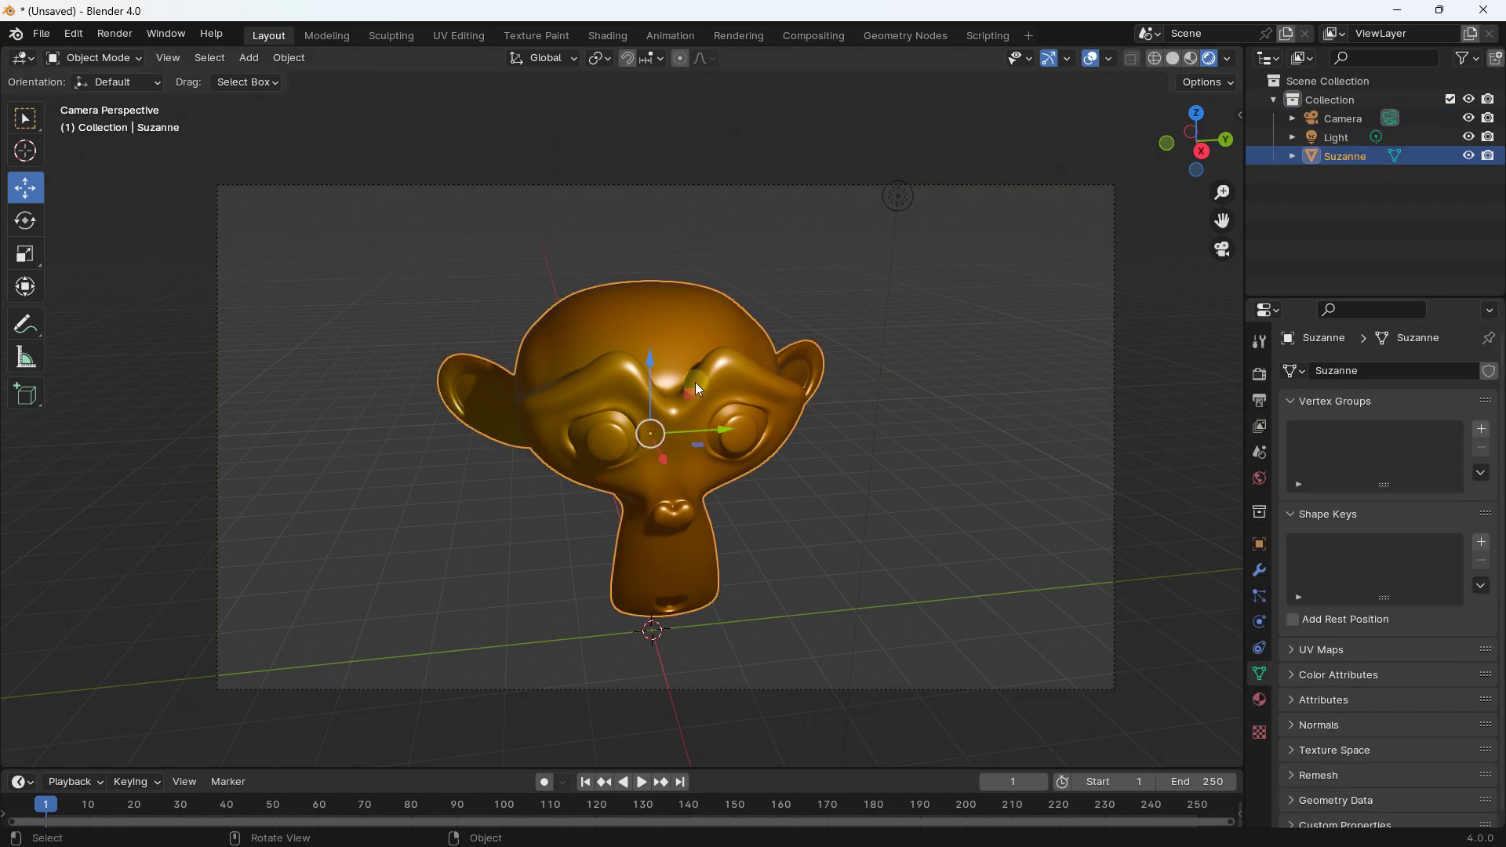
drag(649, 370, 840, 446)
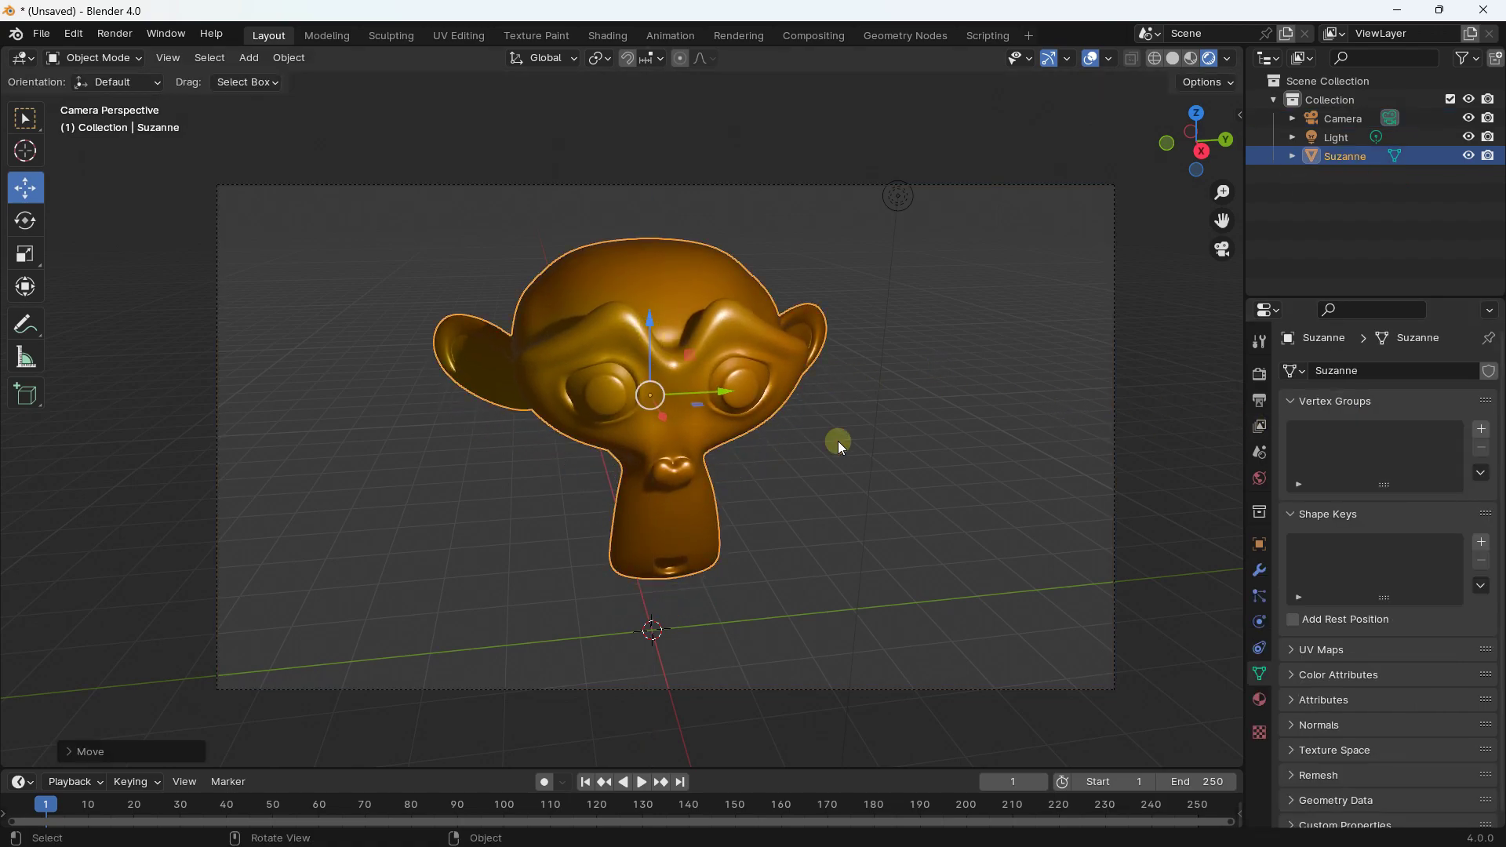
- Set the camera's Z location to 6.3583 m
click(1332, 118)
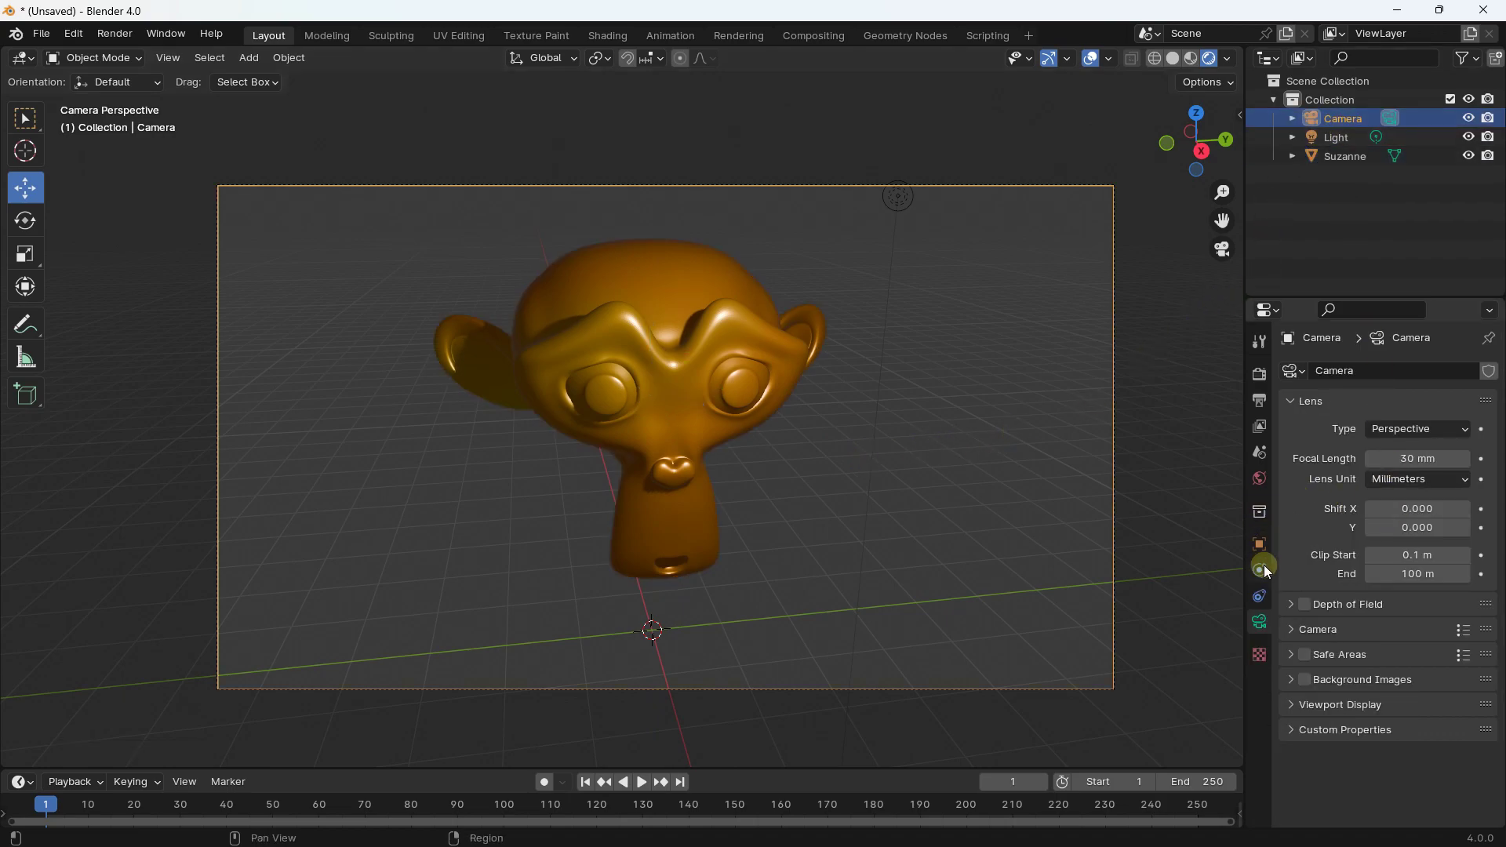
click(1254, 543)
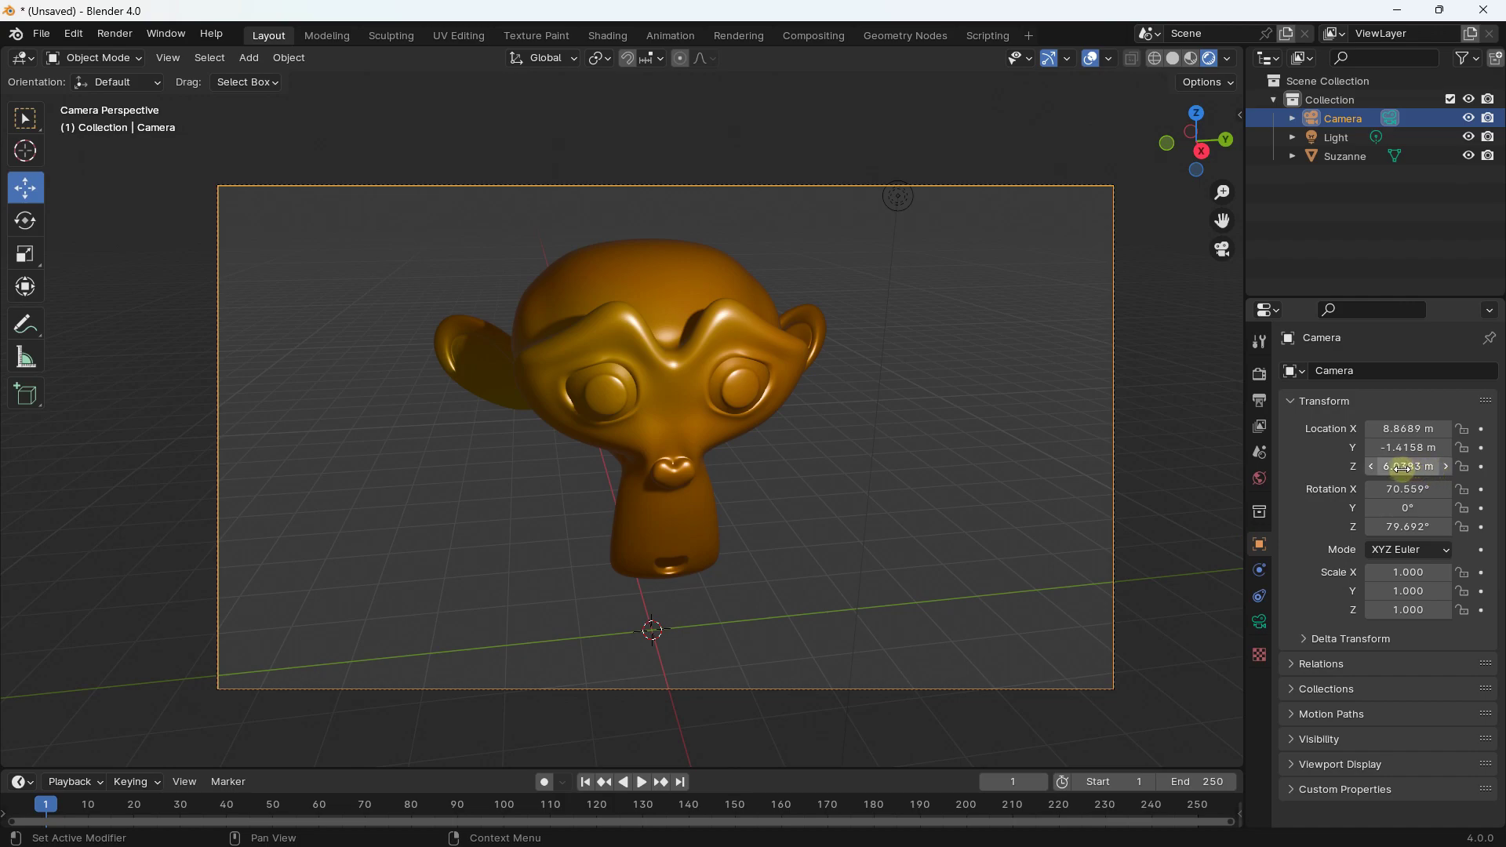
drag(1395, 468, 1435, 467)
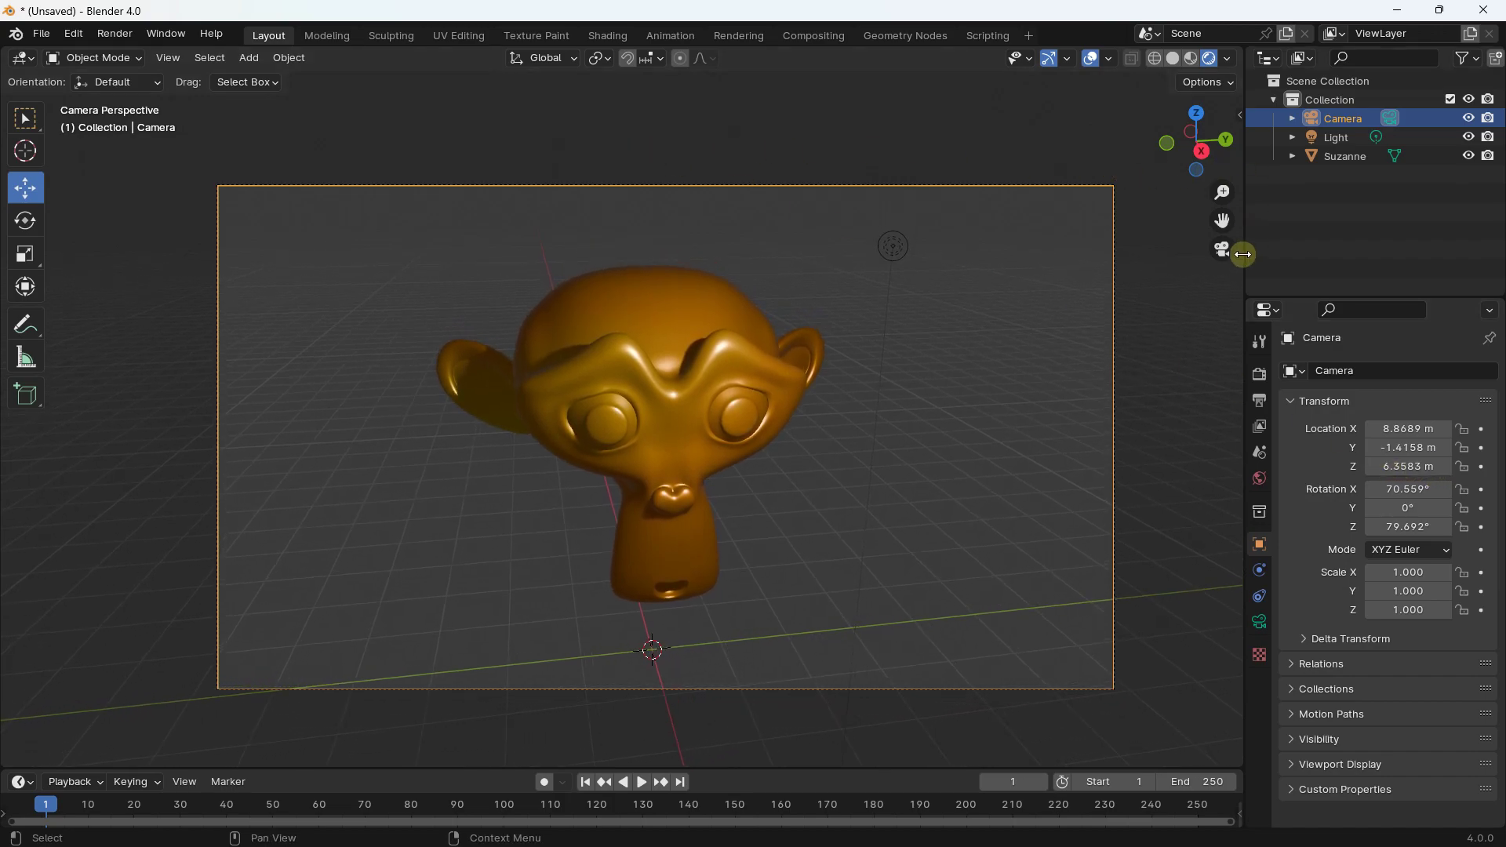
click(1178, 266)
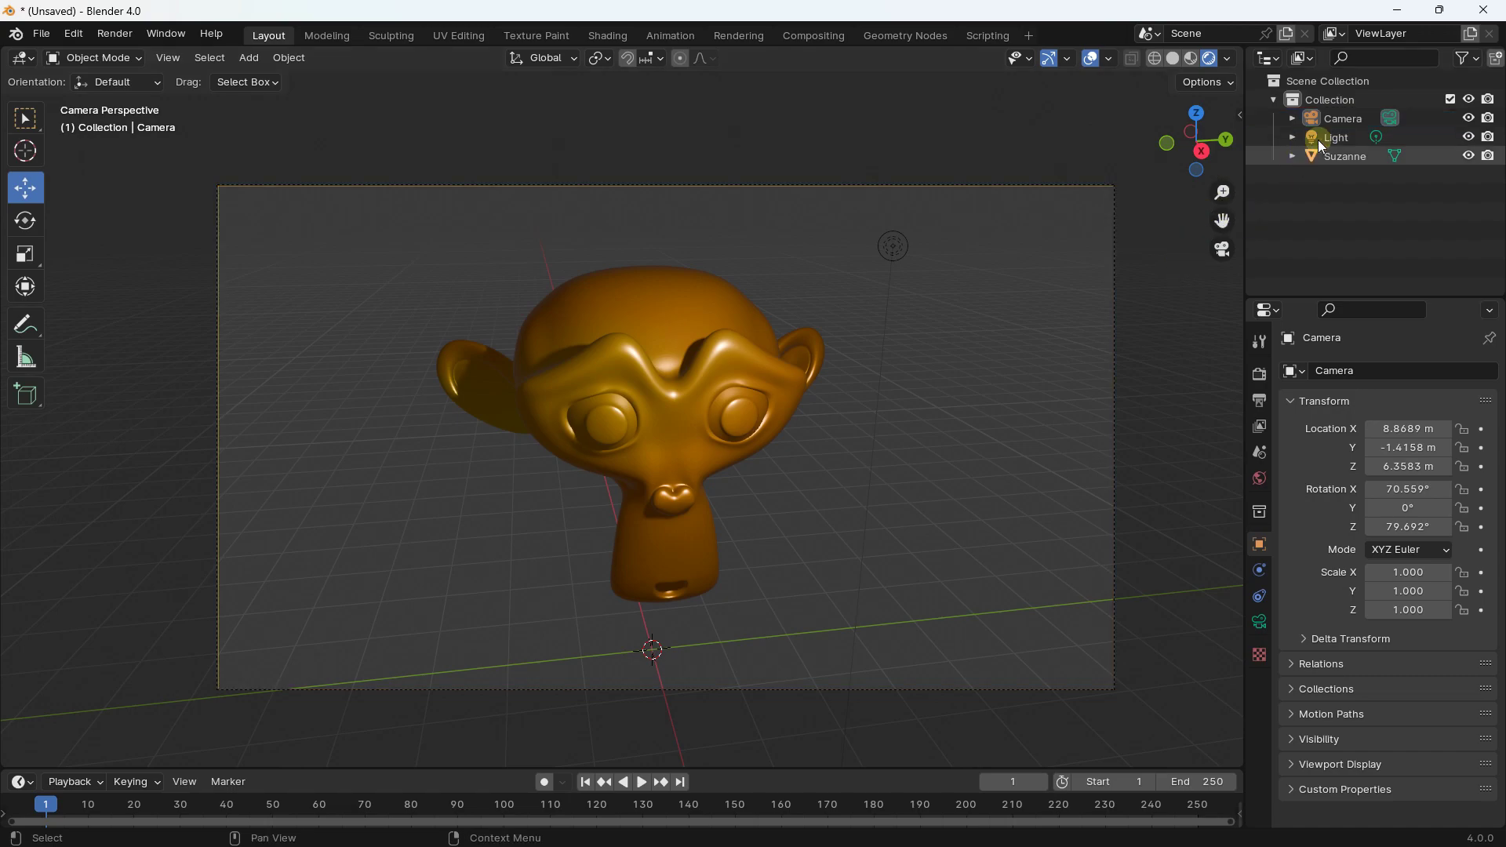
- Leave the camera view, select the light and raise it along Z to 6.7713 m
click(1222, 251)
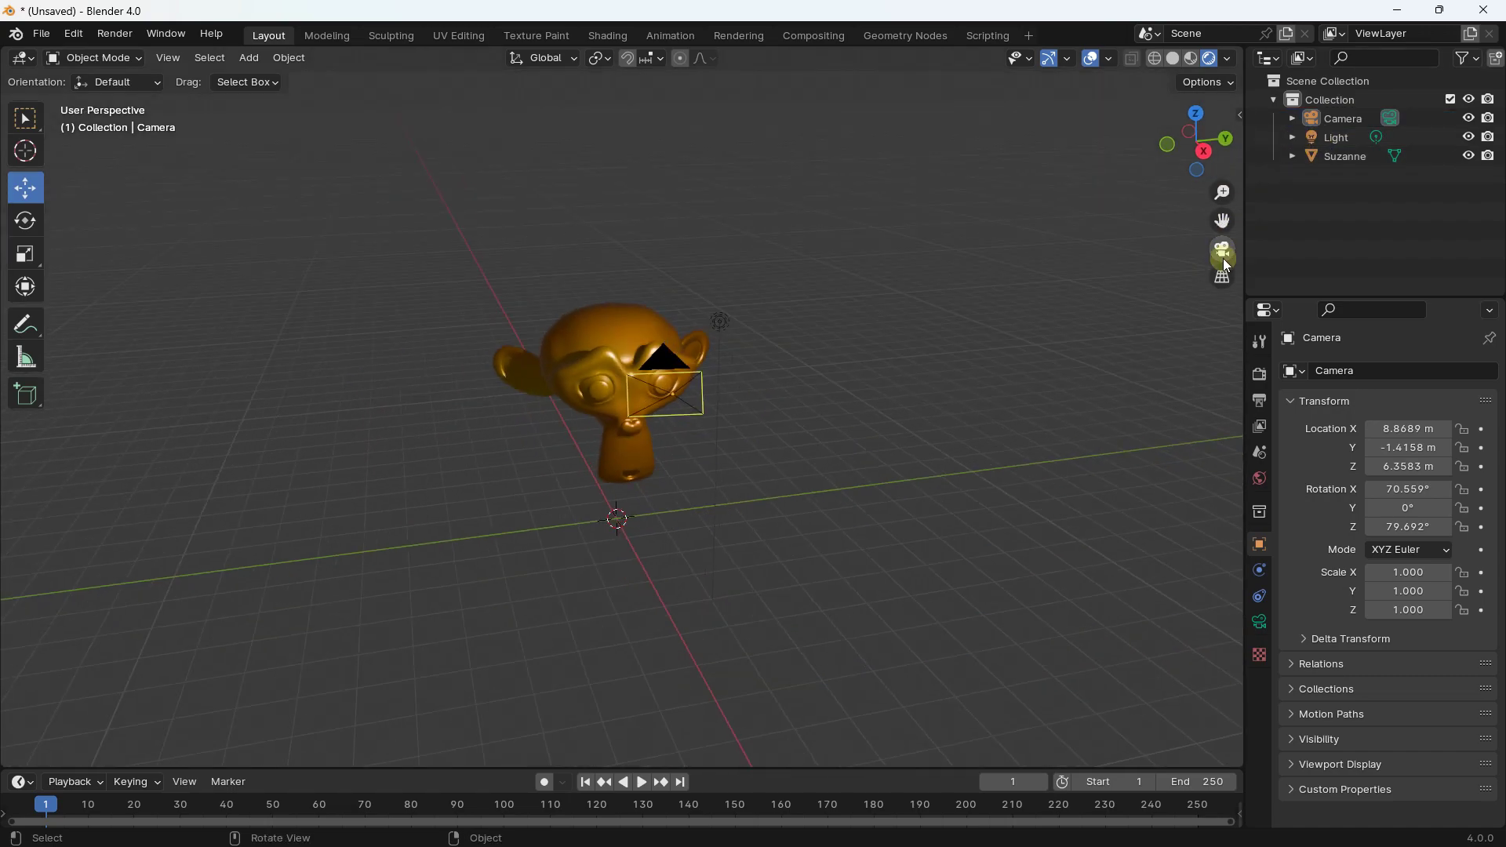
click(1331, 146)
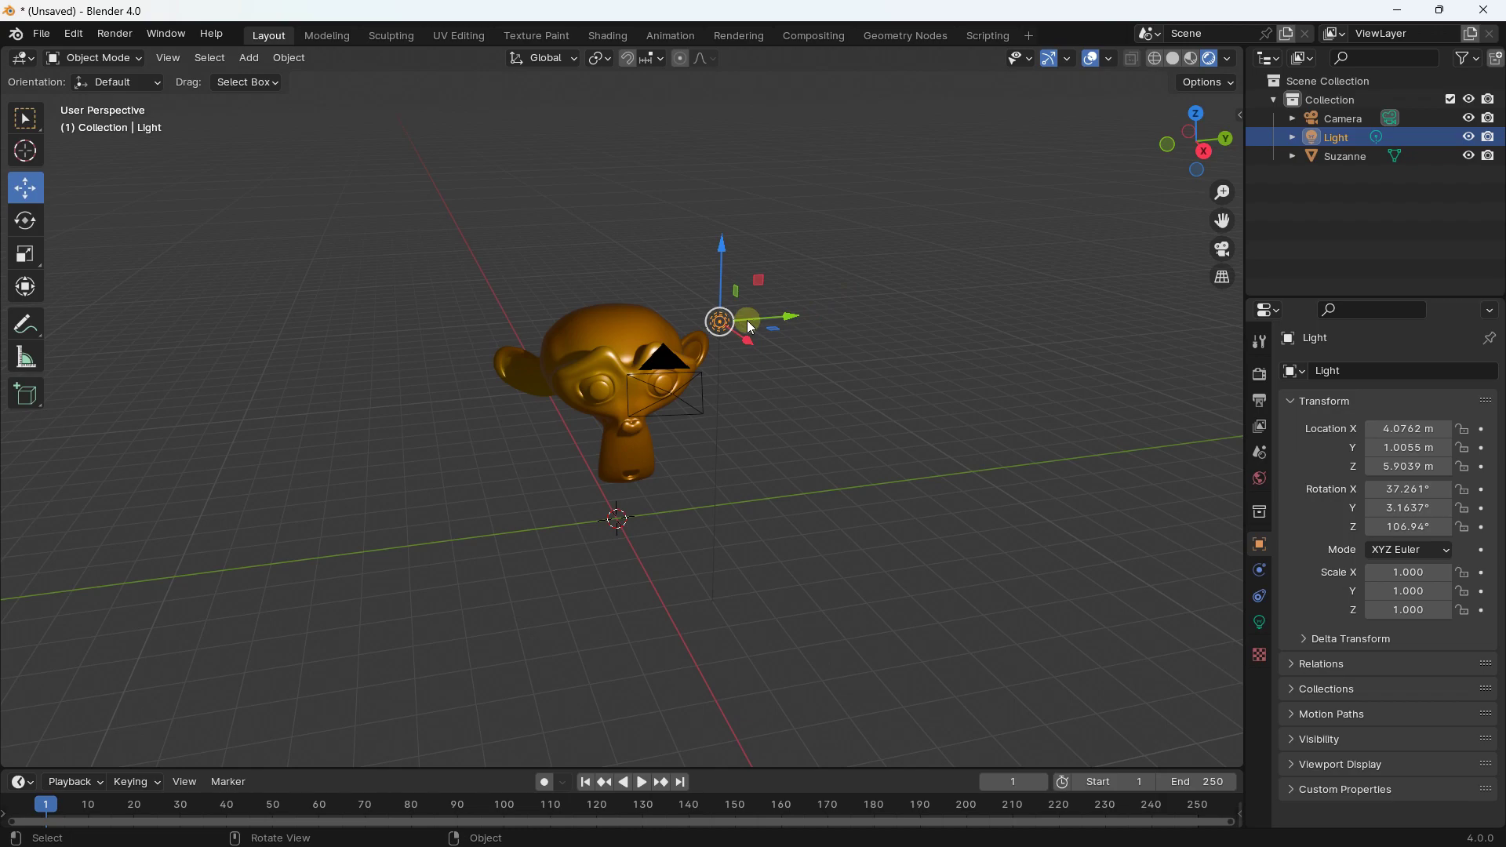
middle_drag(765, 318, 801, 325)
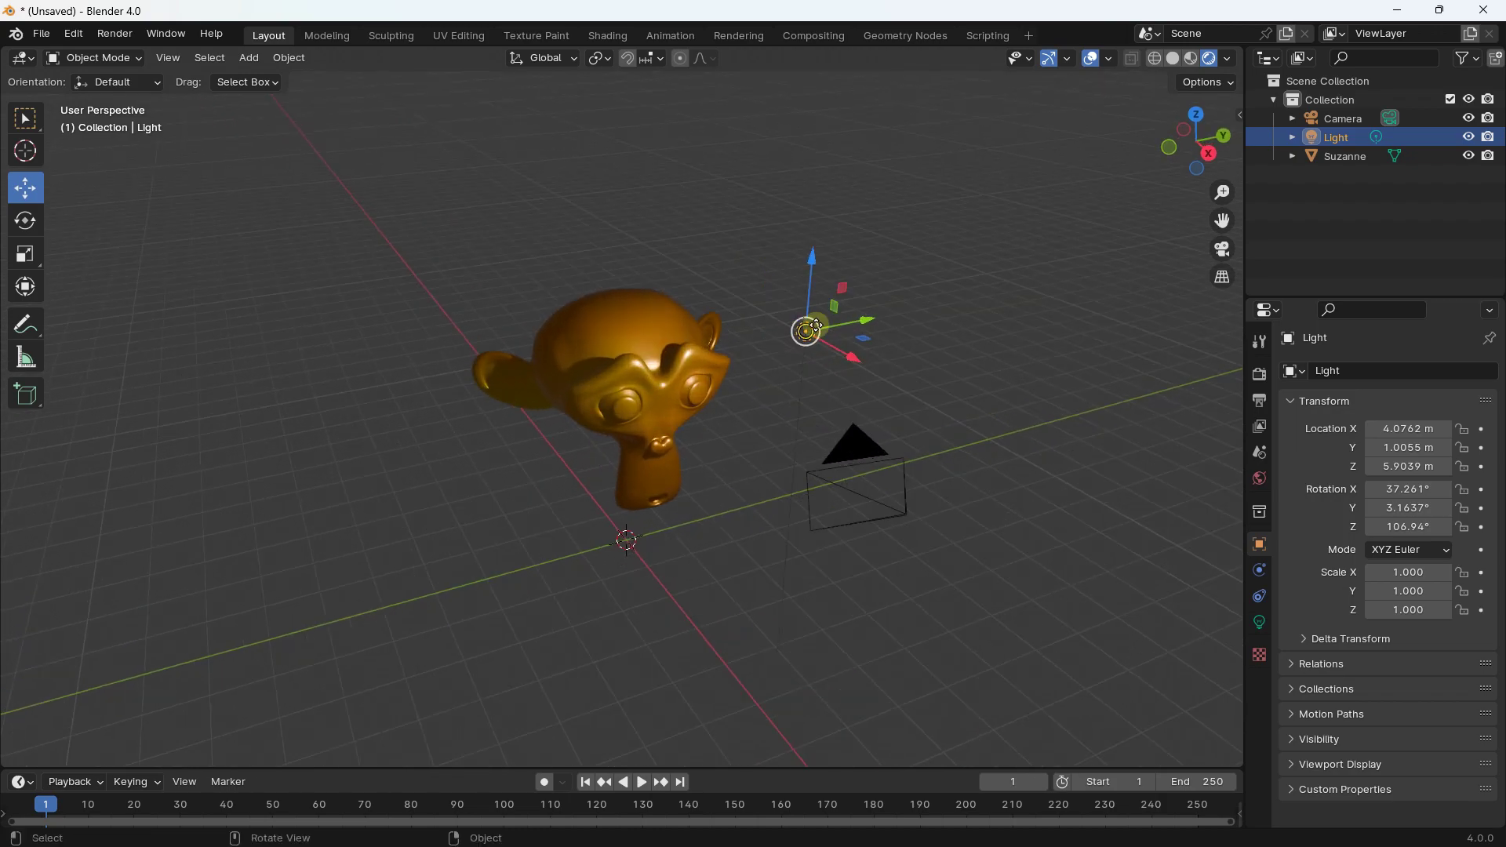
drag(805, 322, 806, 262)
key(z)
key(x)
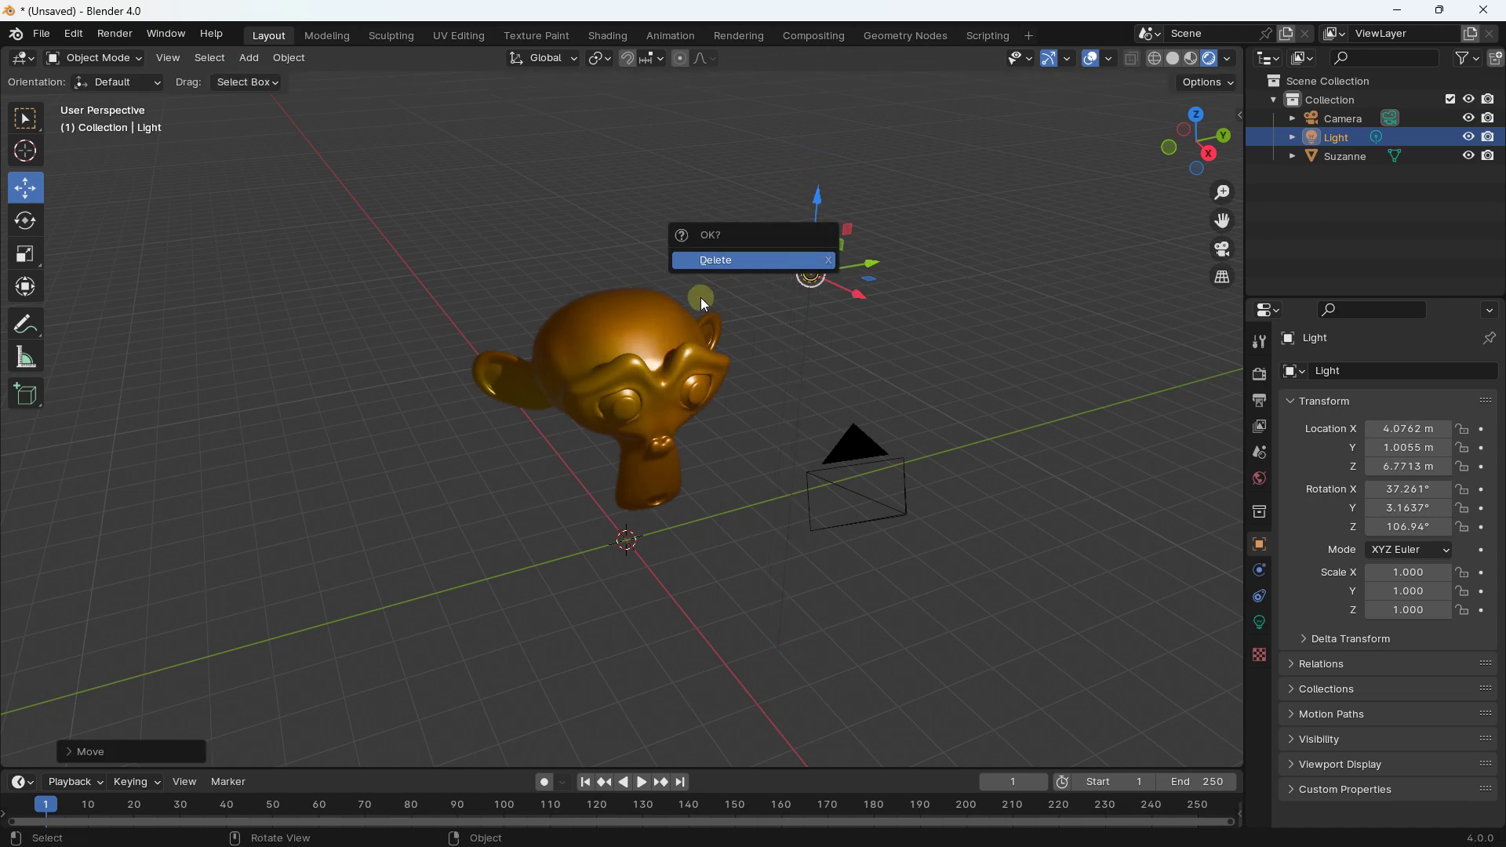
key(x)
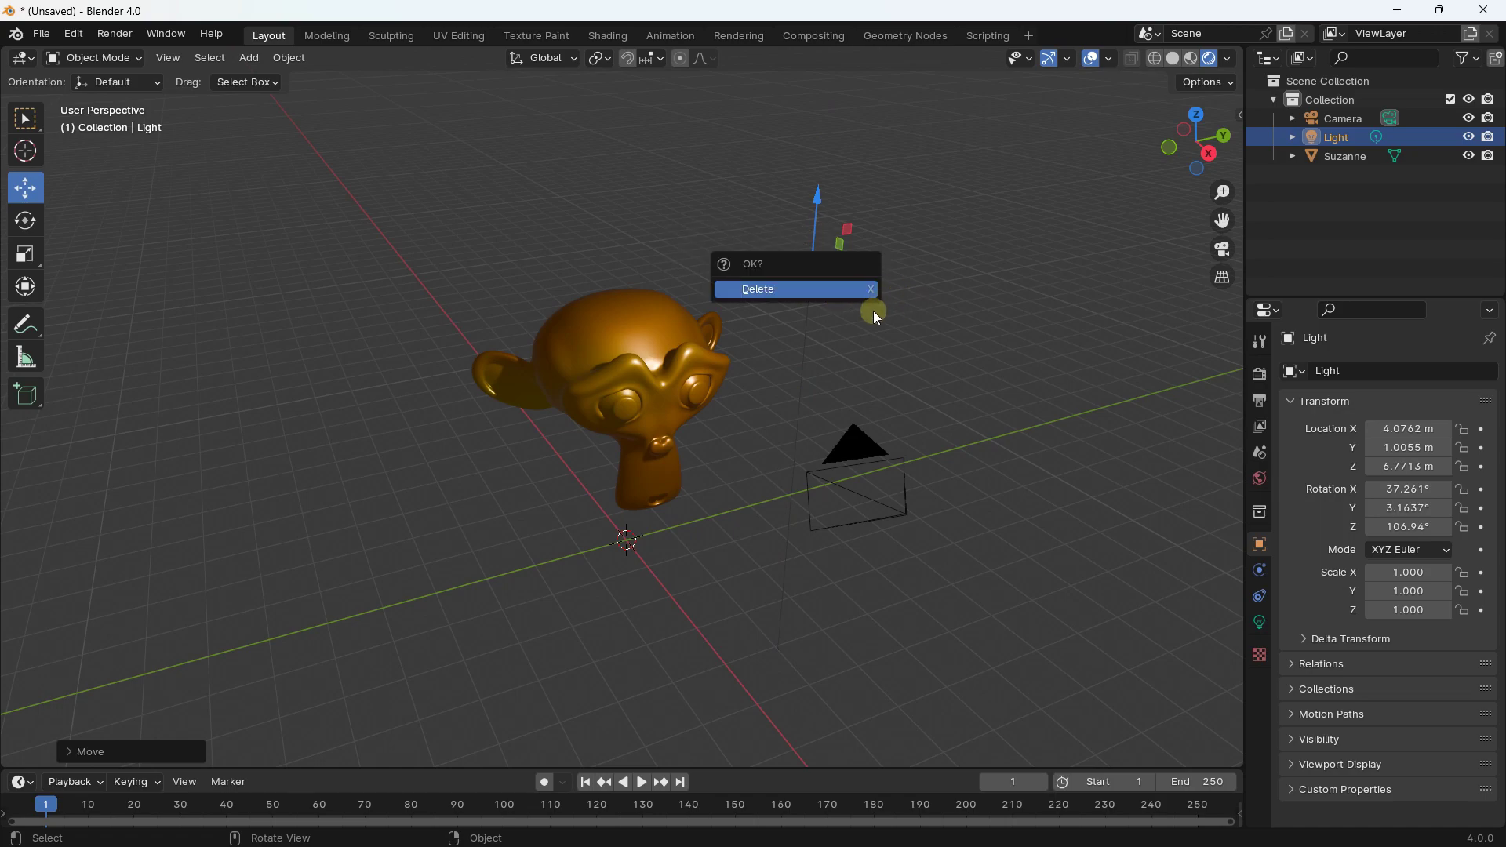
click(868, 338)
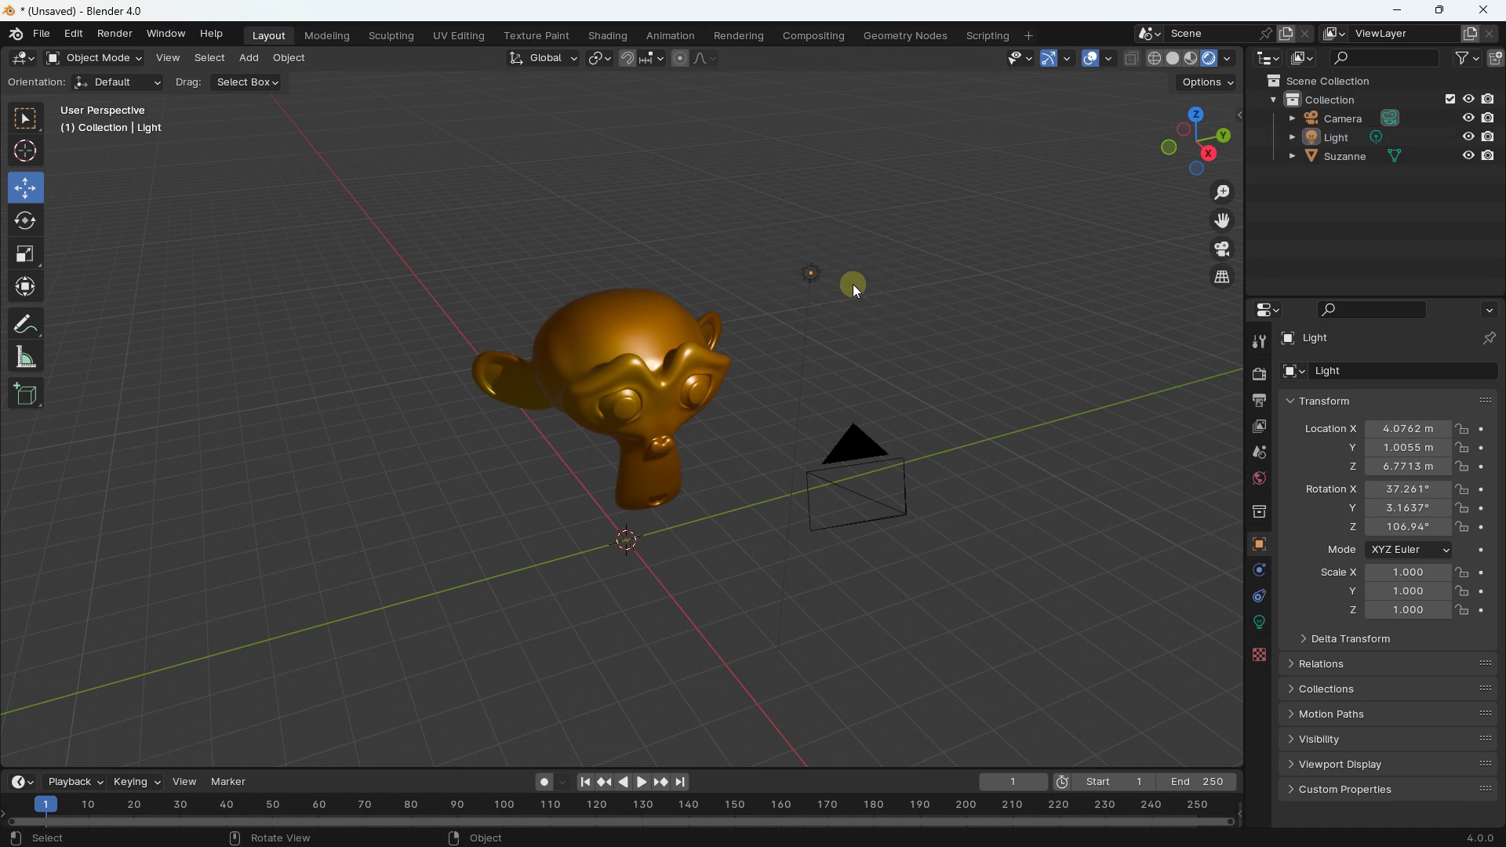
- Move the light horizontally to X 4.2593 m and Y 1.2336 m
click(817, 264)
drag(816, 265, 854, 234)
key(x)
key(y)
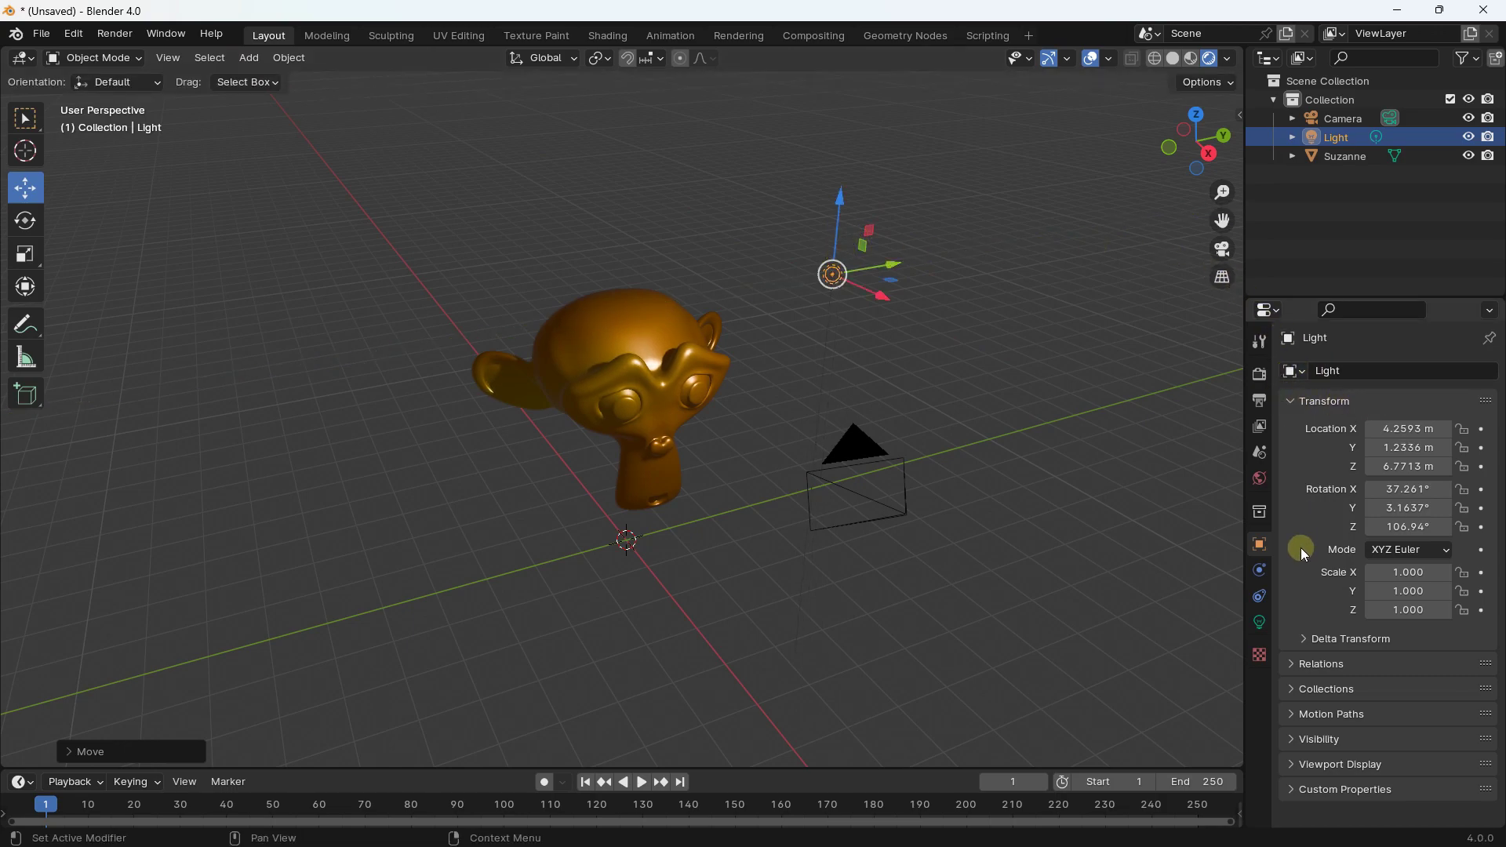
- Set the light's Z location to 8.1113 m and its X scale to 3.220, leaving it deselected
drag(1408, 466, 1450, 466)
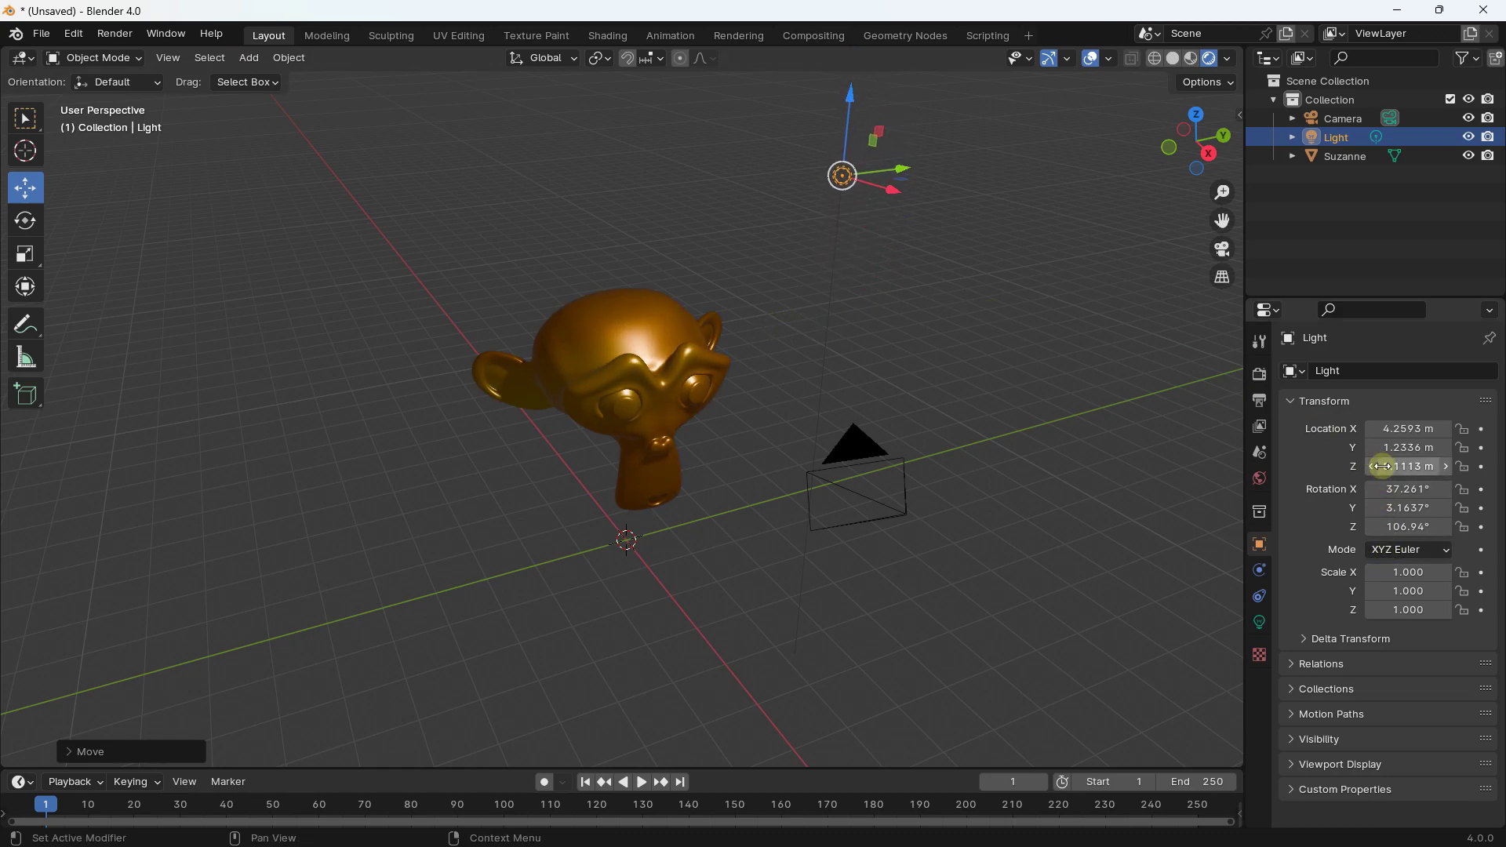
drag(1392, 568, 1443, 571)
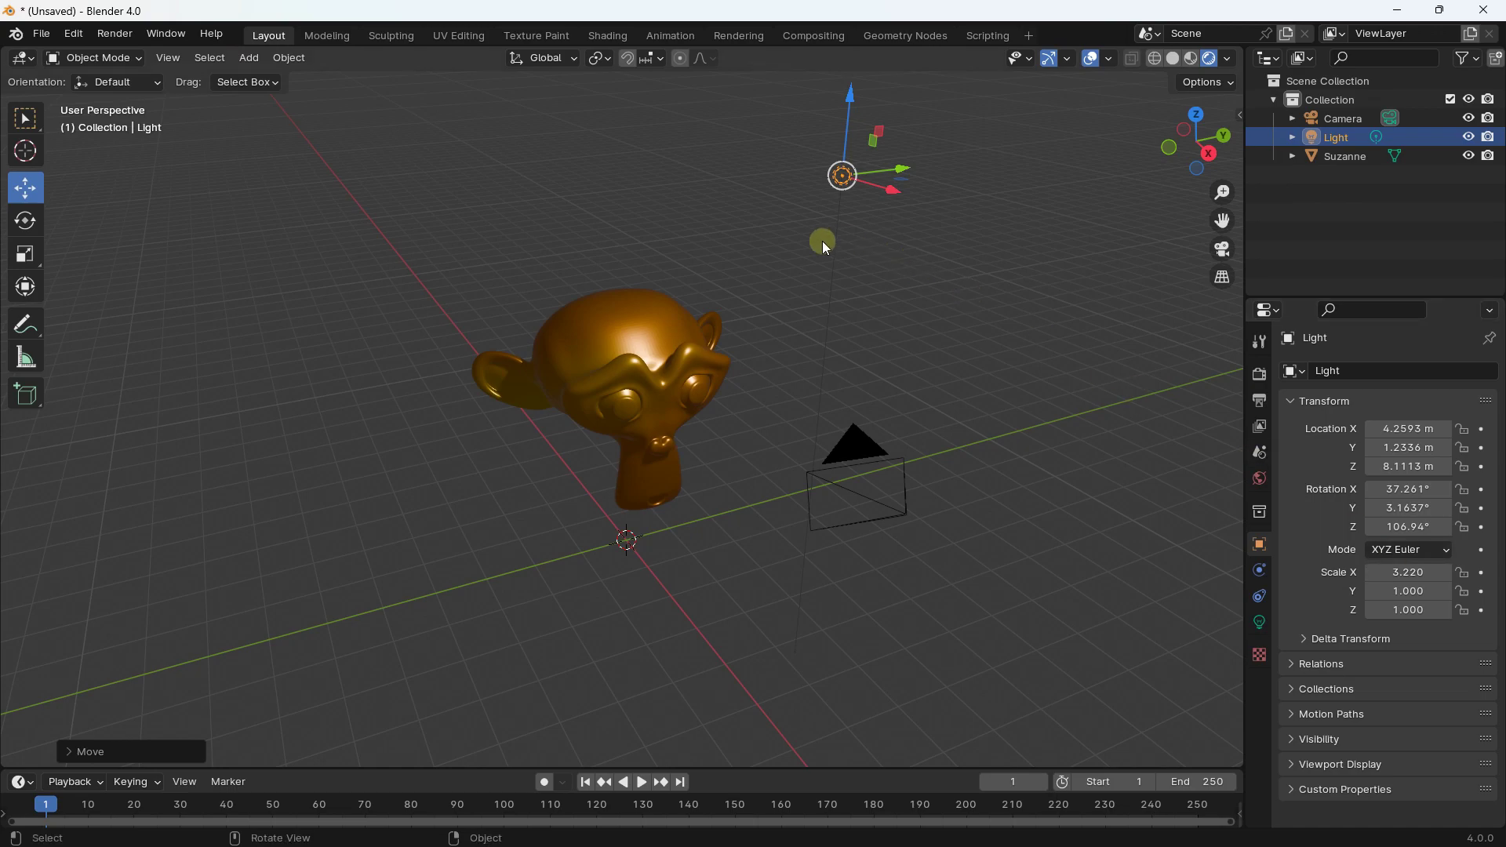
middle_drag(756, 247, 676, 257)
click(628, 250)
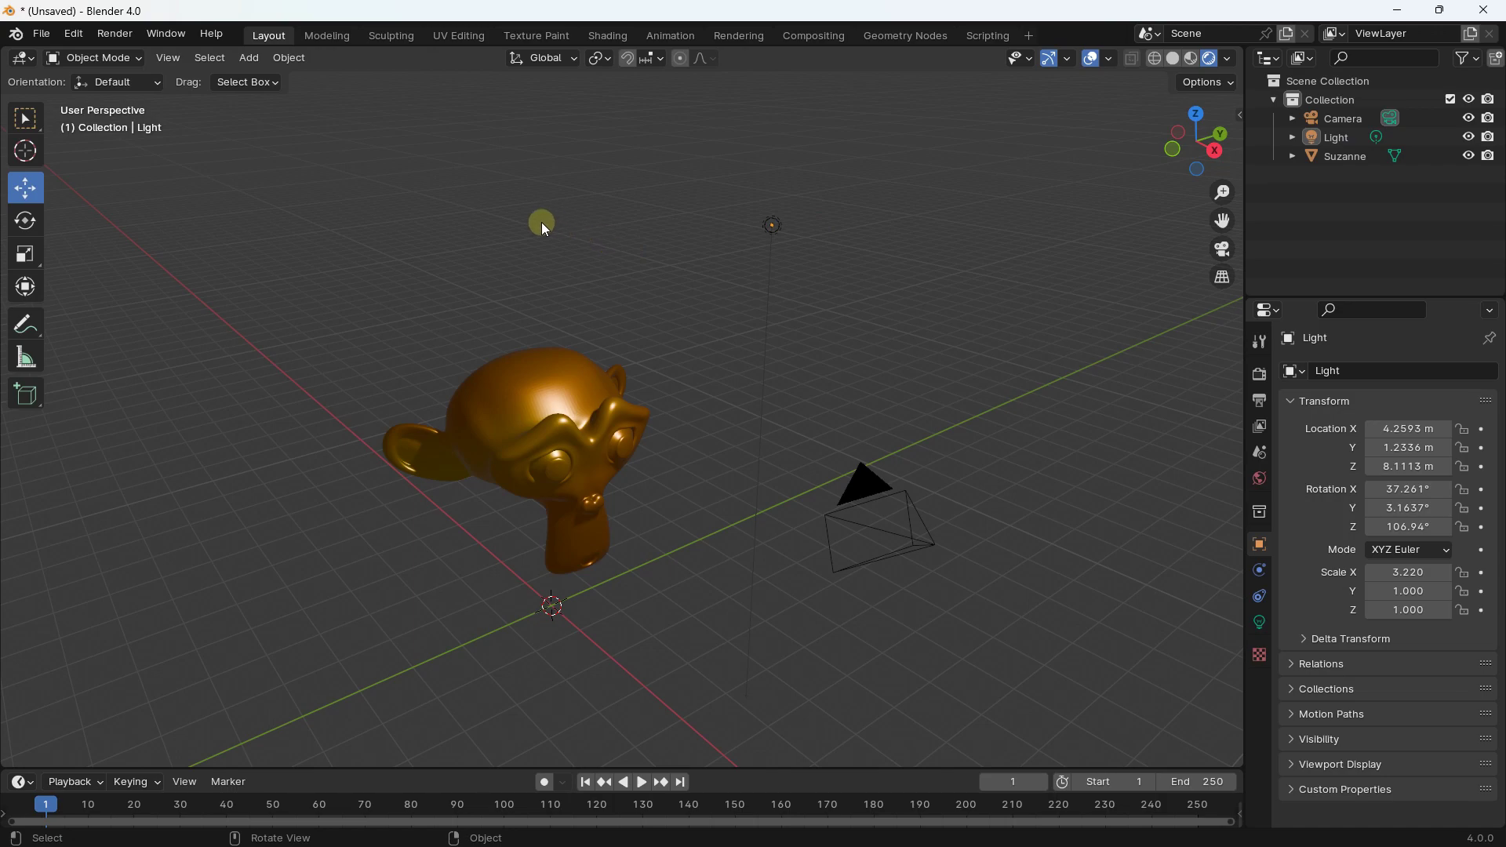
- Add a point light and move it to about Y -4.62 m and Z 7.87 m, above and beside the monkey
scroll(541, 223, down, 2)
click(248, 58)
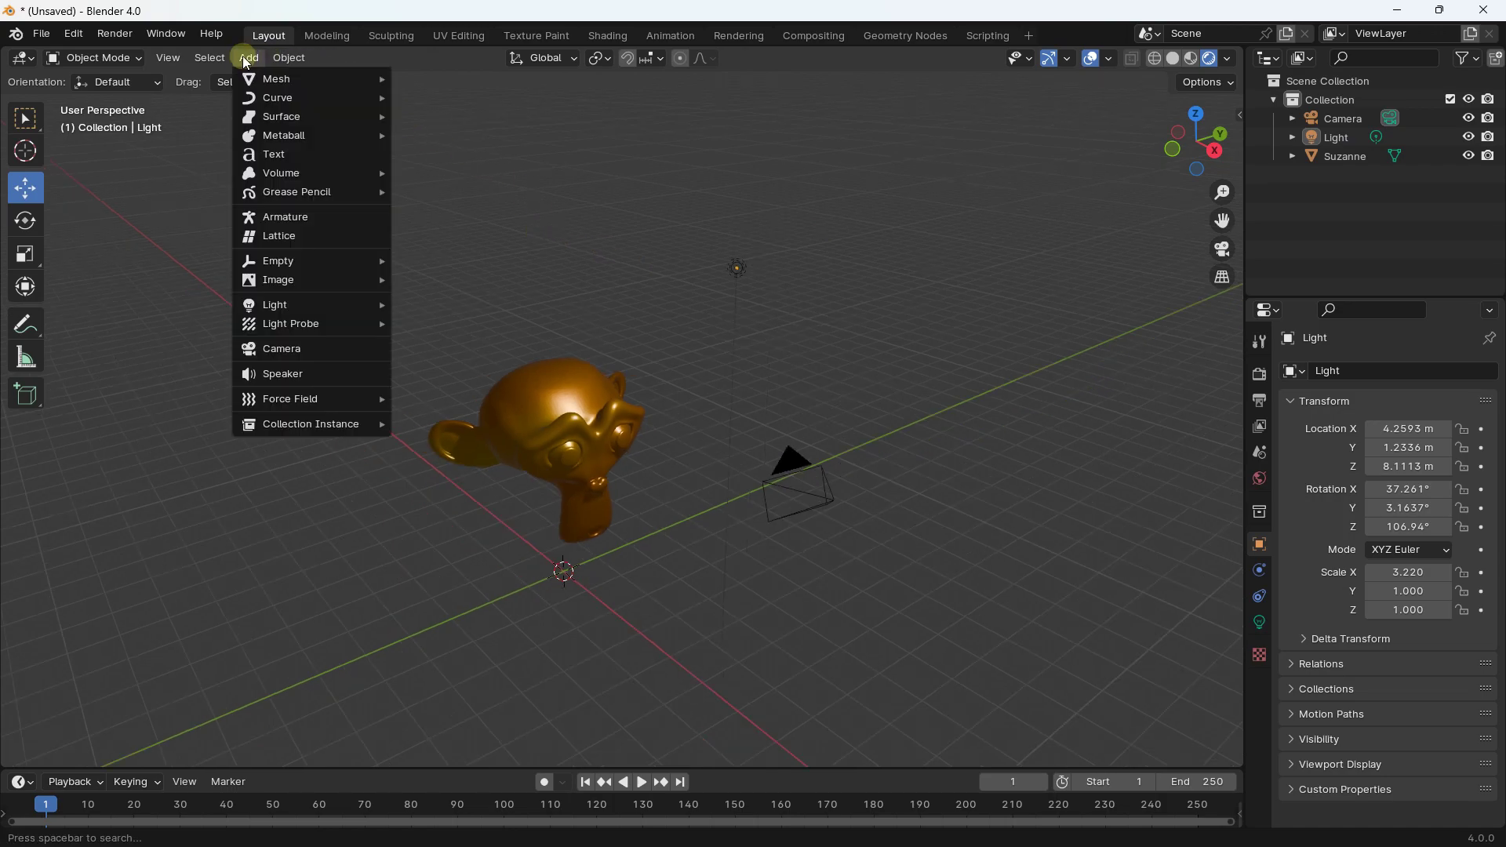
mouse_move(290, 306)
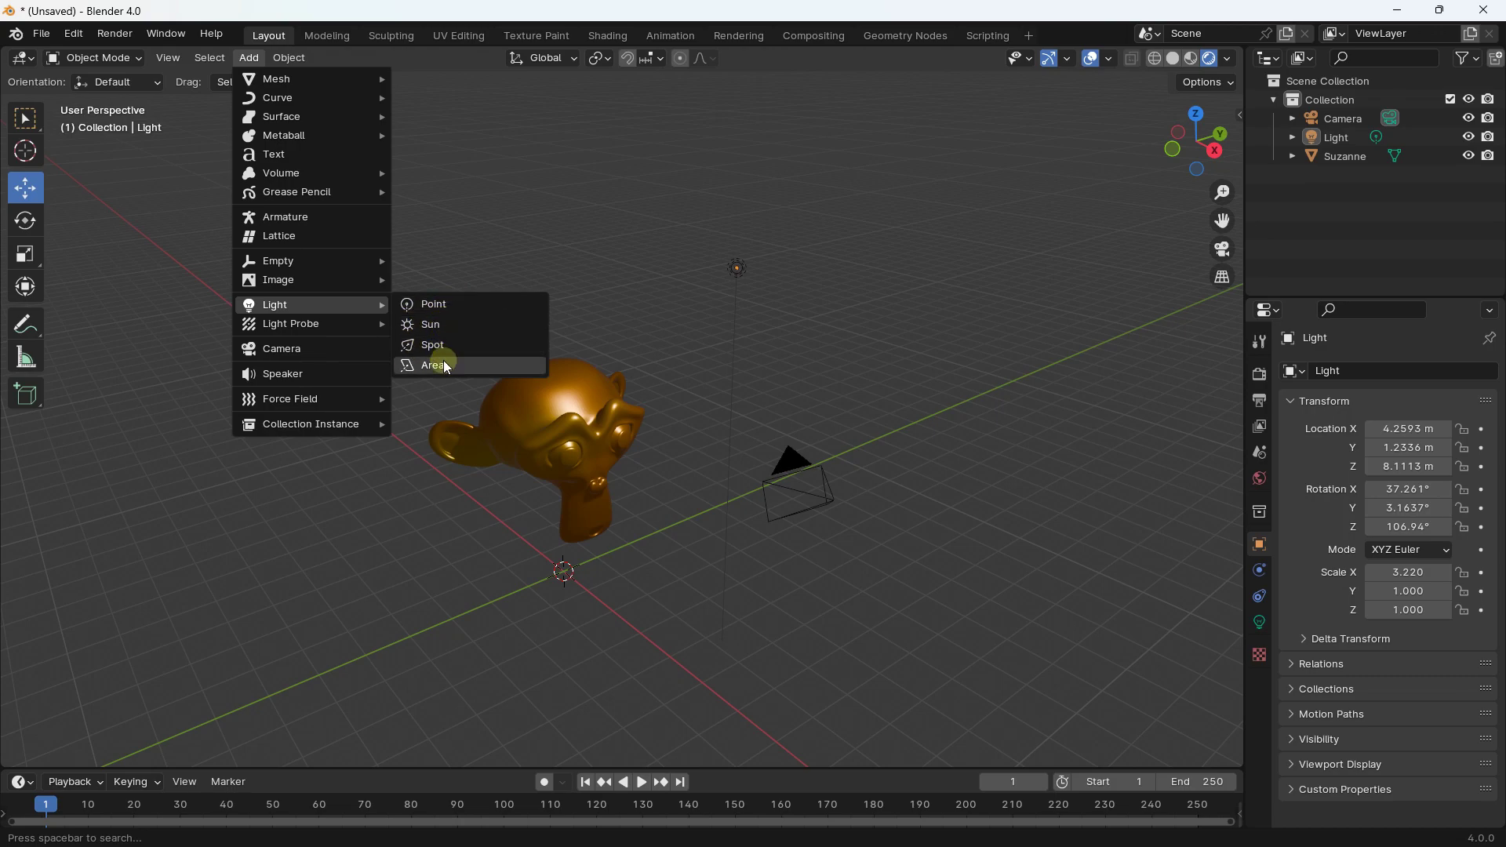
click(444, 306)
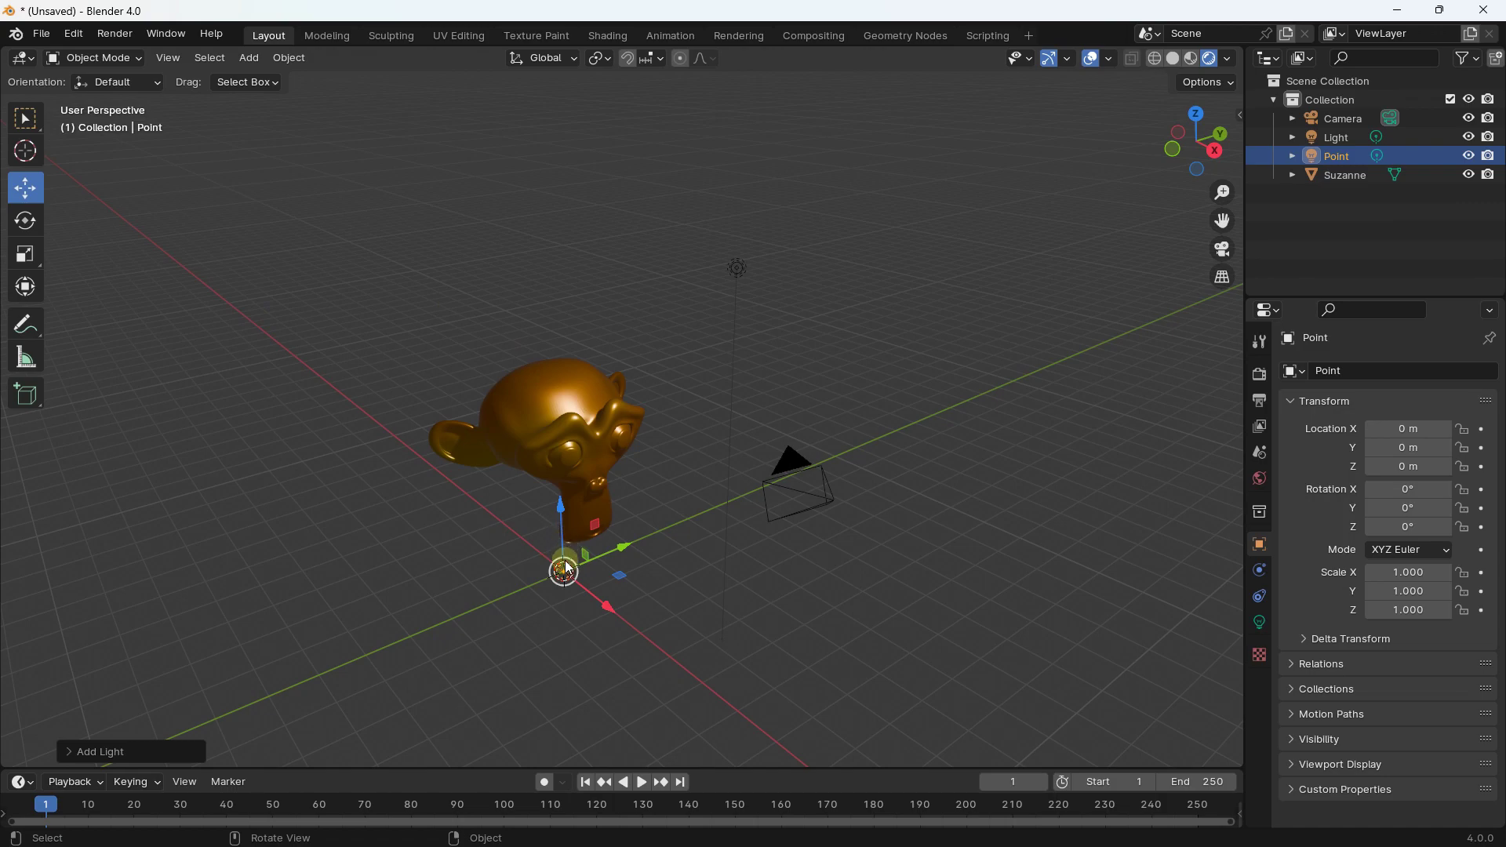
drag(566, 569, 368, 293)
key(z)
key(y)
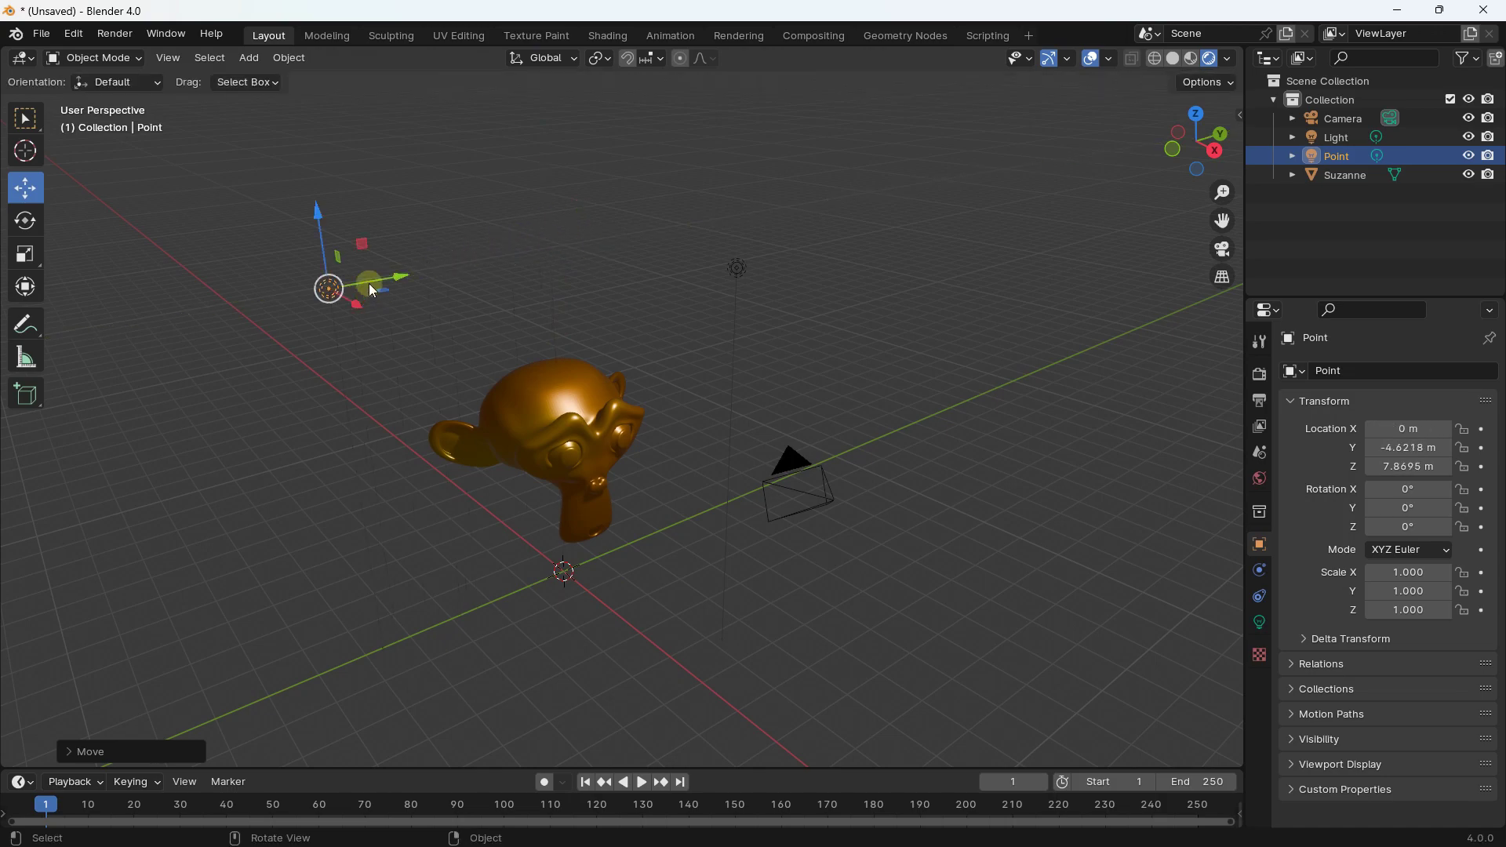
- Add a second point light and move it to about X -1.24 m, Y 3.92 m and Z 7.85 m
click(296, 100)
click(262, 65)
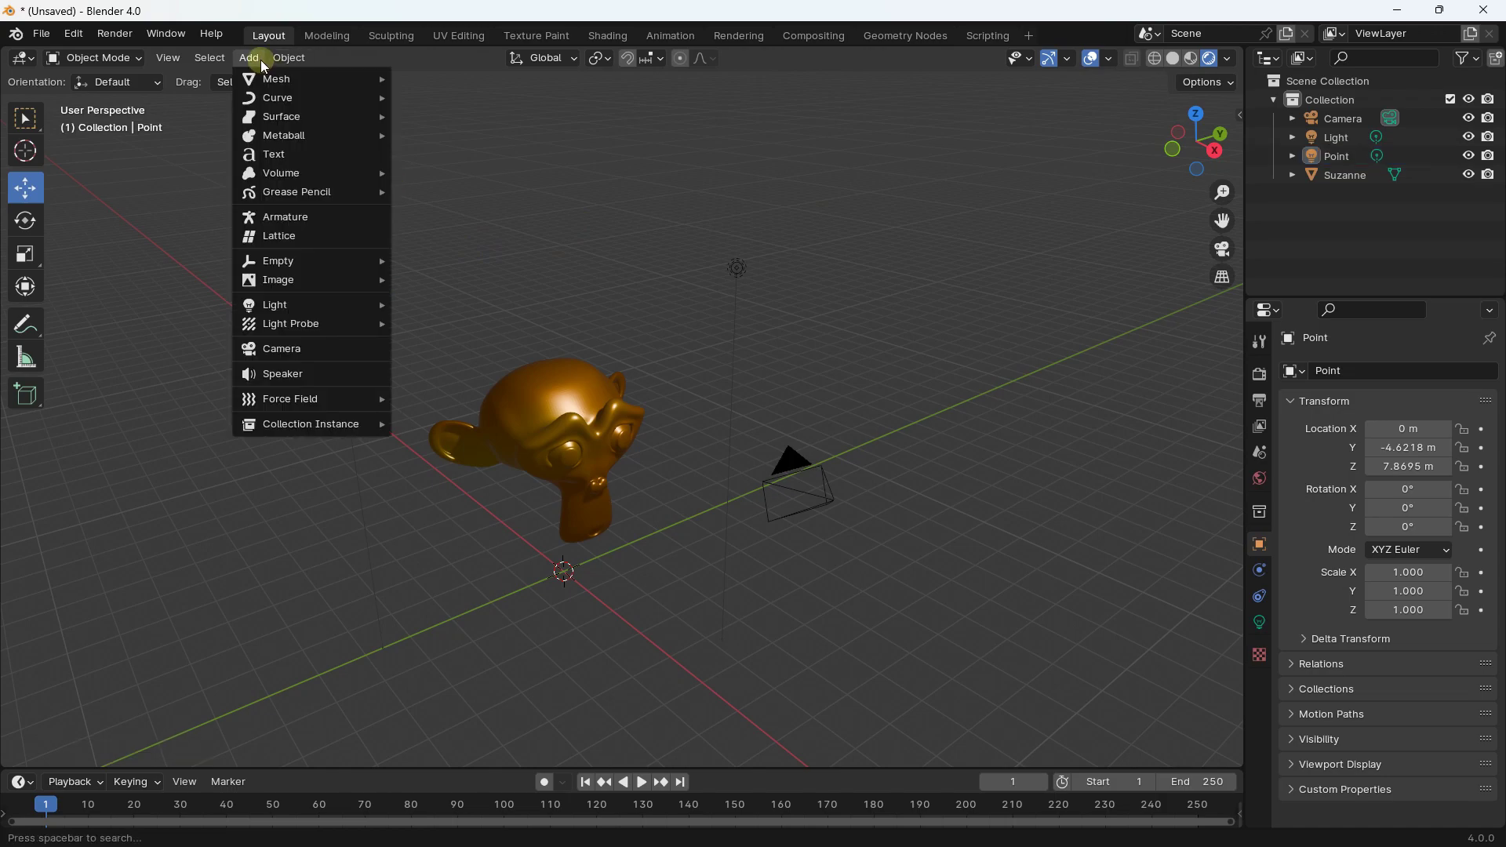
mouse_move(337, 304)
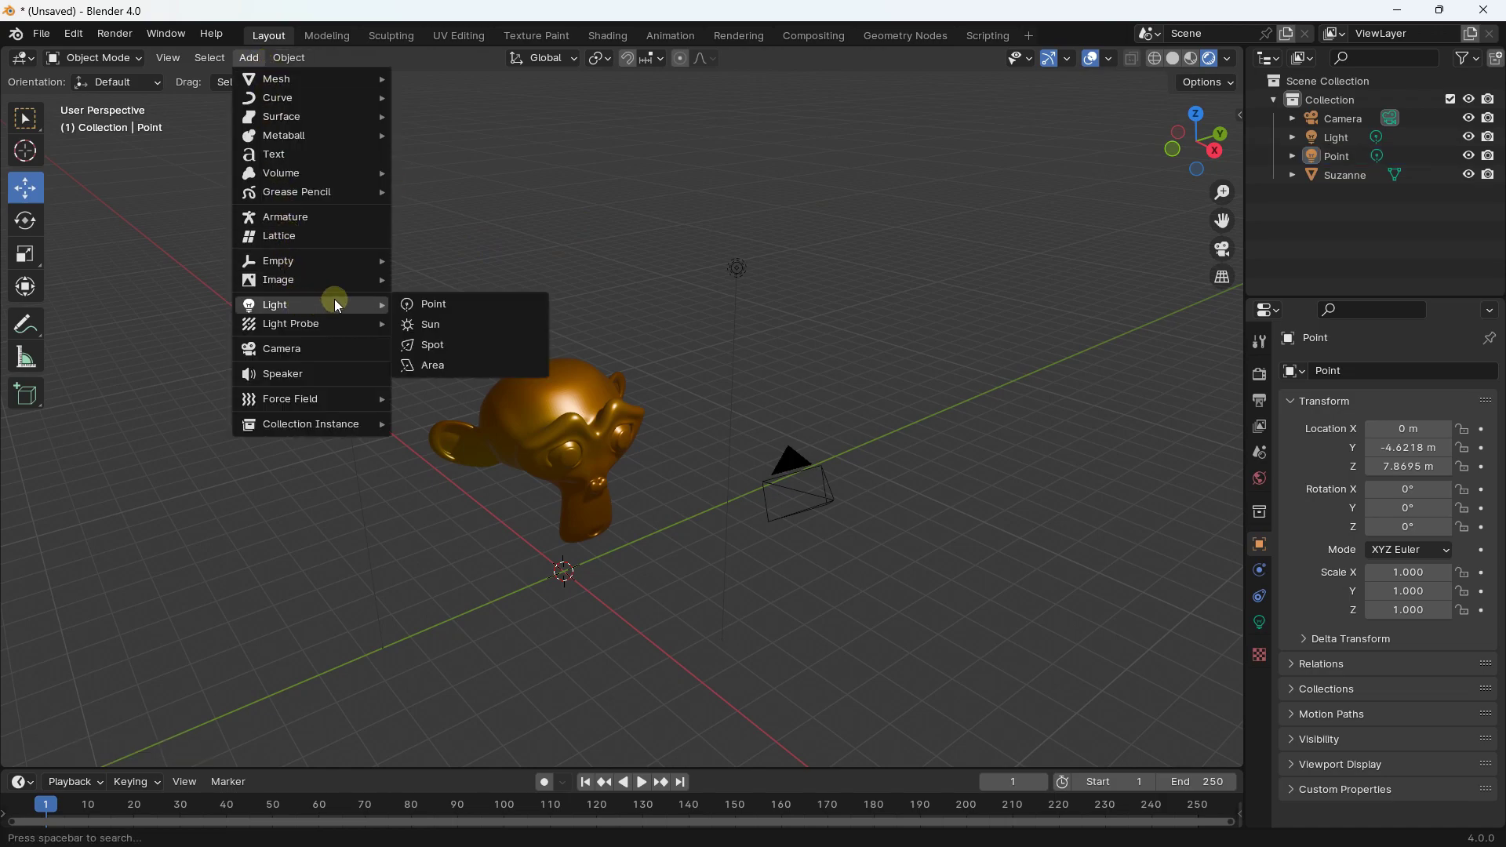
click(444, 303)
drag(599, 550, 693, 198)
mouse_move(718, 359)
middle_down()
mouse_move(605, 309)
mouse_move(655, 397)
mouse_move(717, 381)
middle_up()
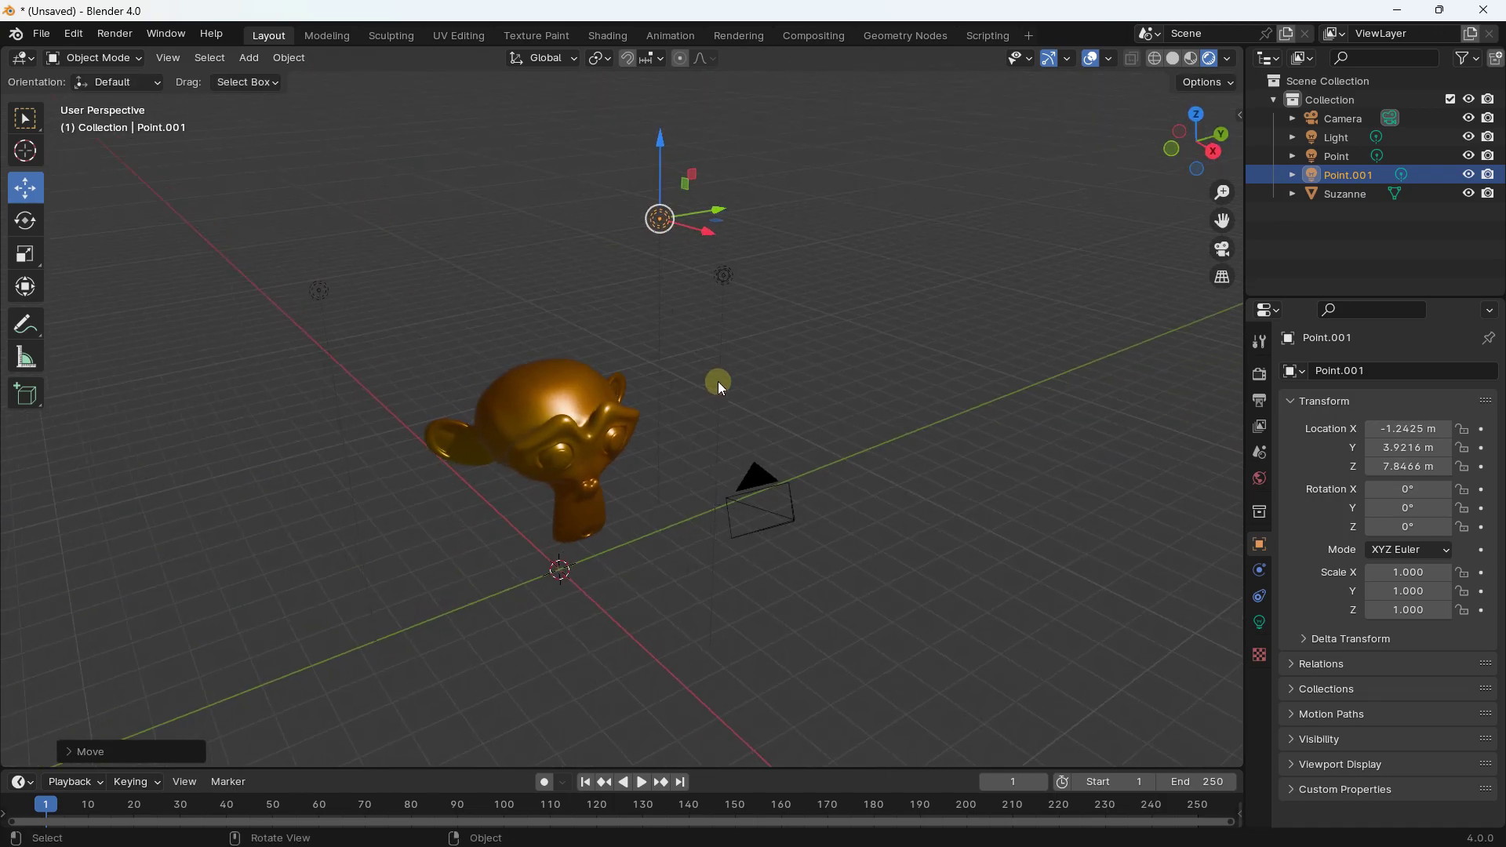
- Delete the two added point lights and select the original light
click(1331, 137)
click(1338, 154)
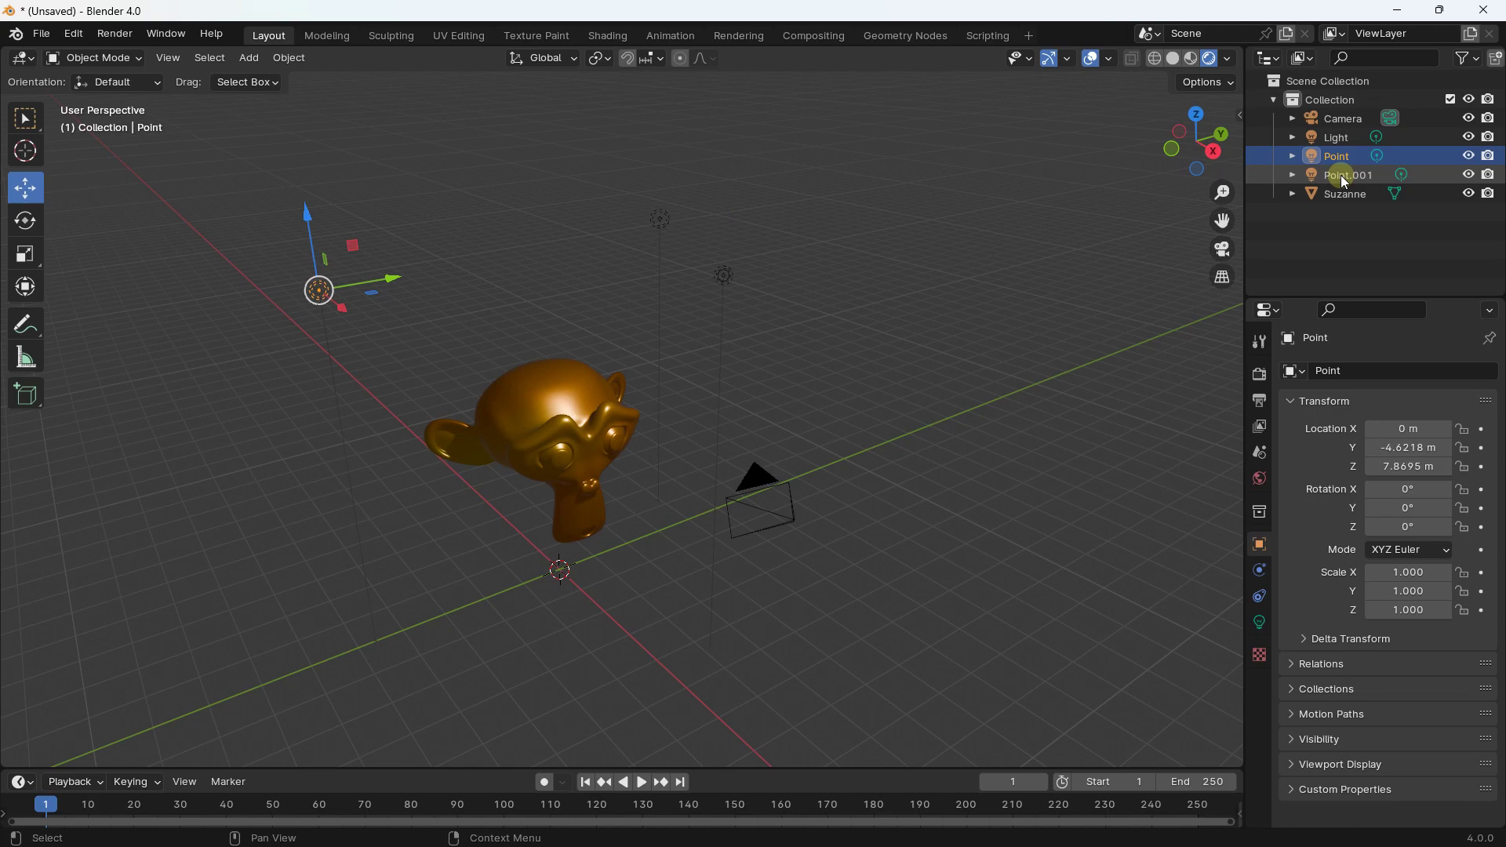
click(1342, 179)
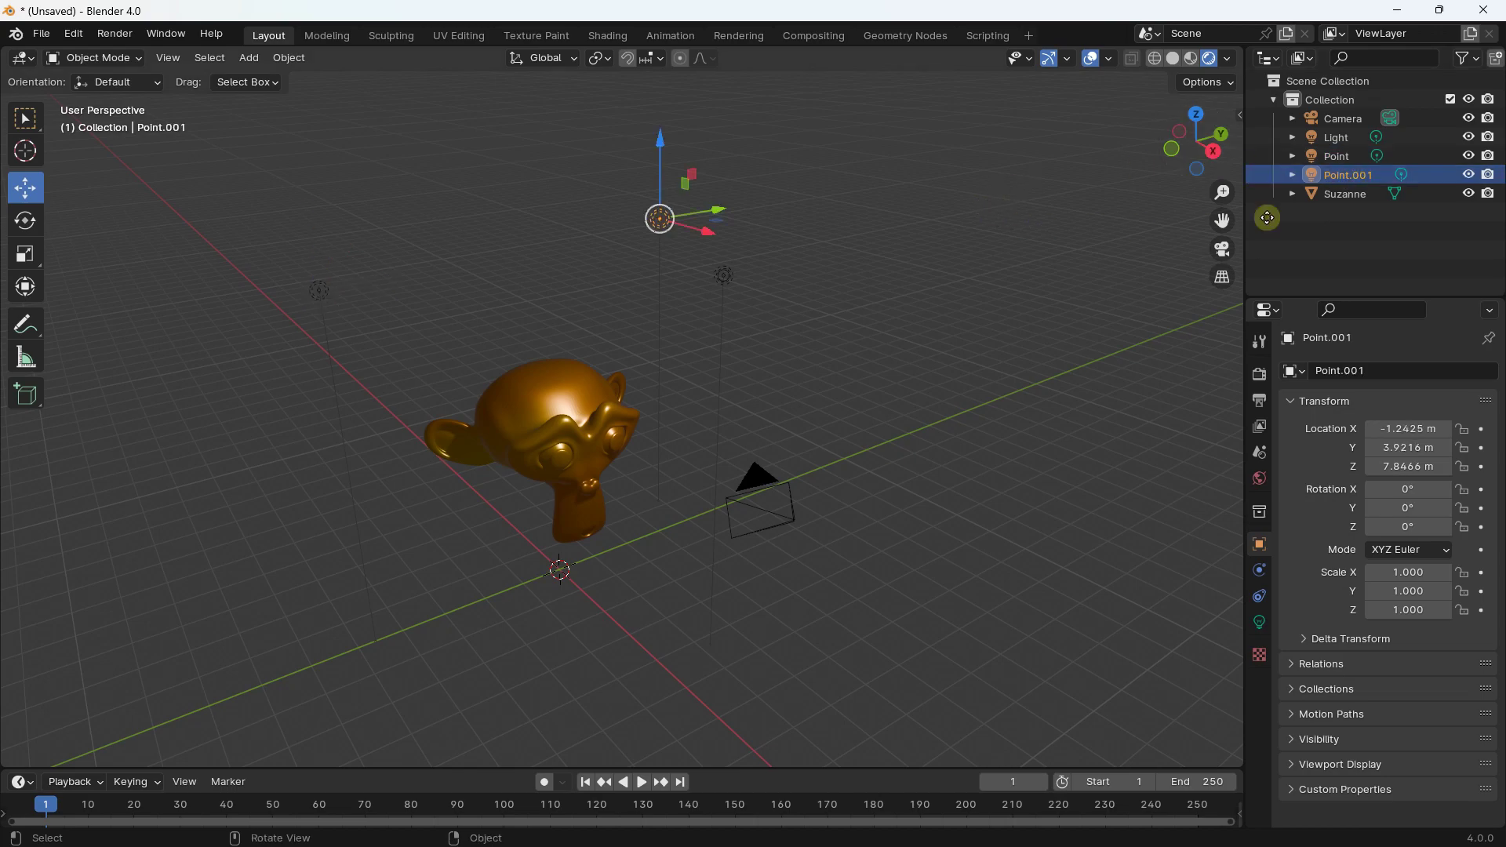
key(x)
click(1344, 156)
key(x)
click(1344, 135)
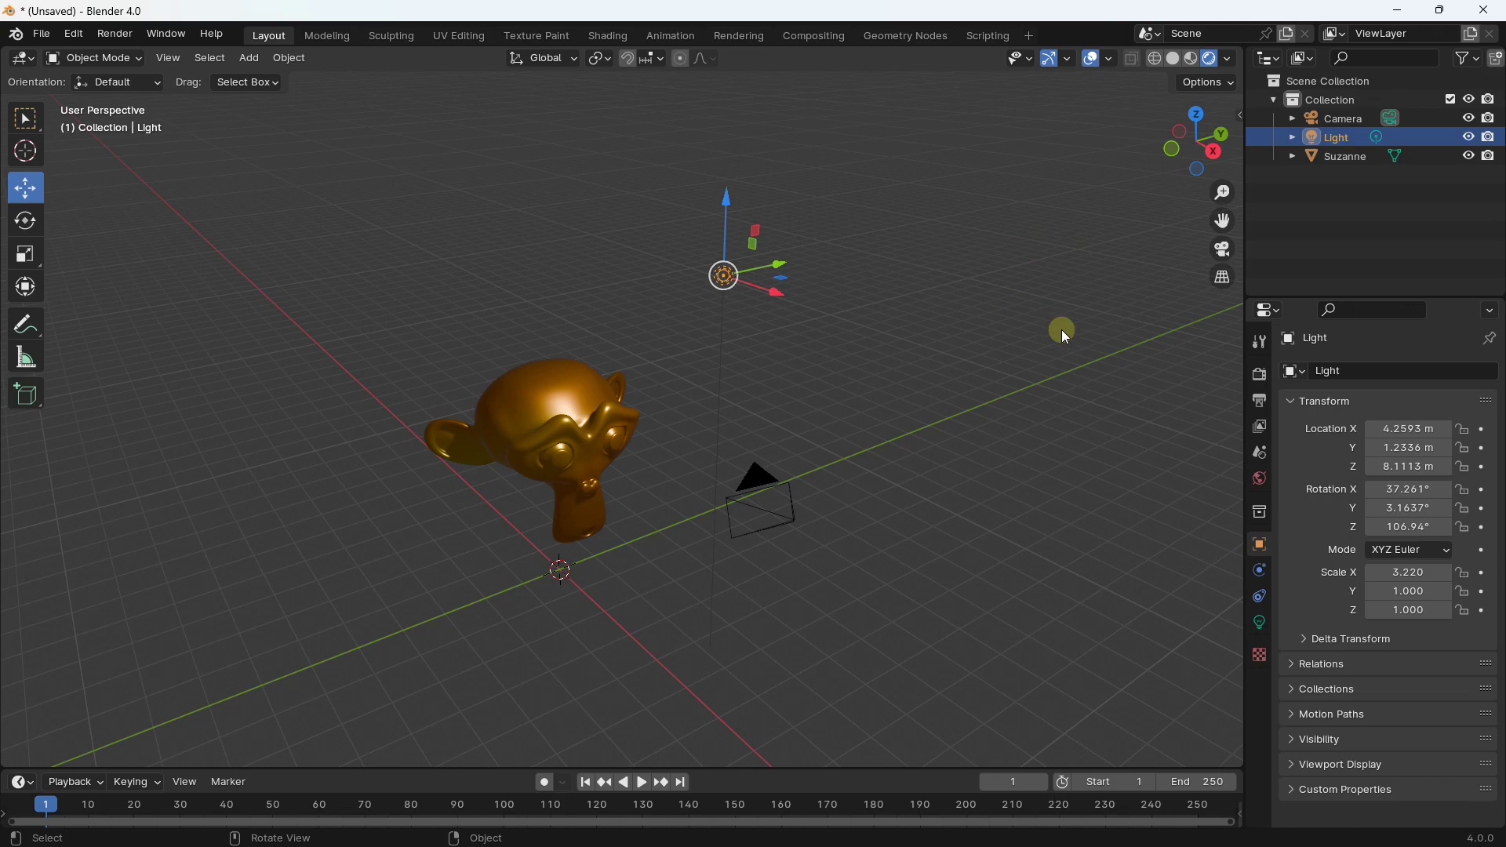
- Show the original light's data settings and set its power to 4000 W
click(1261, 620)
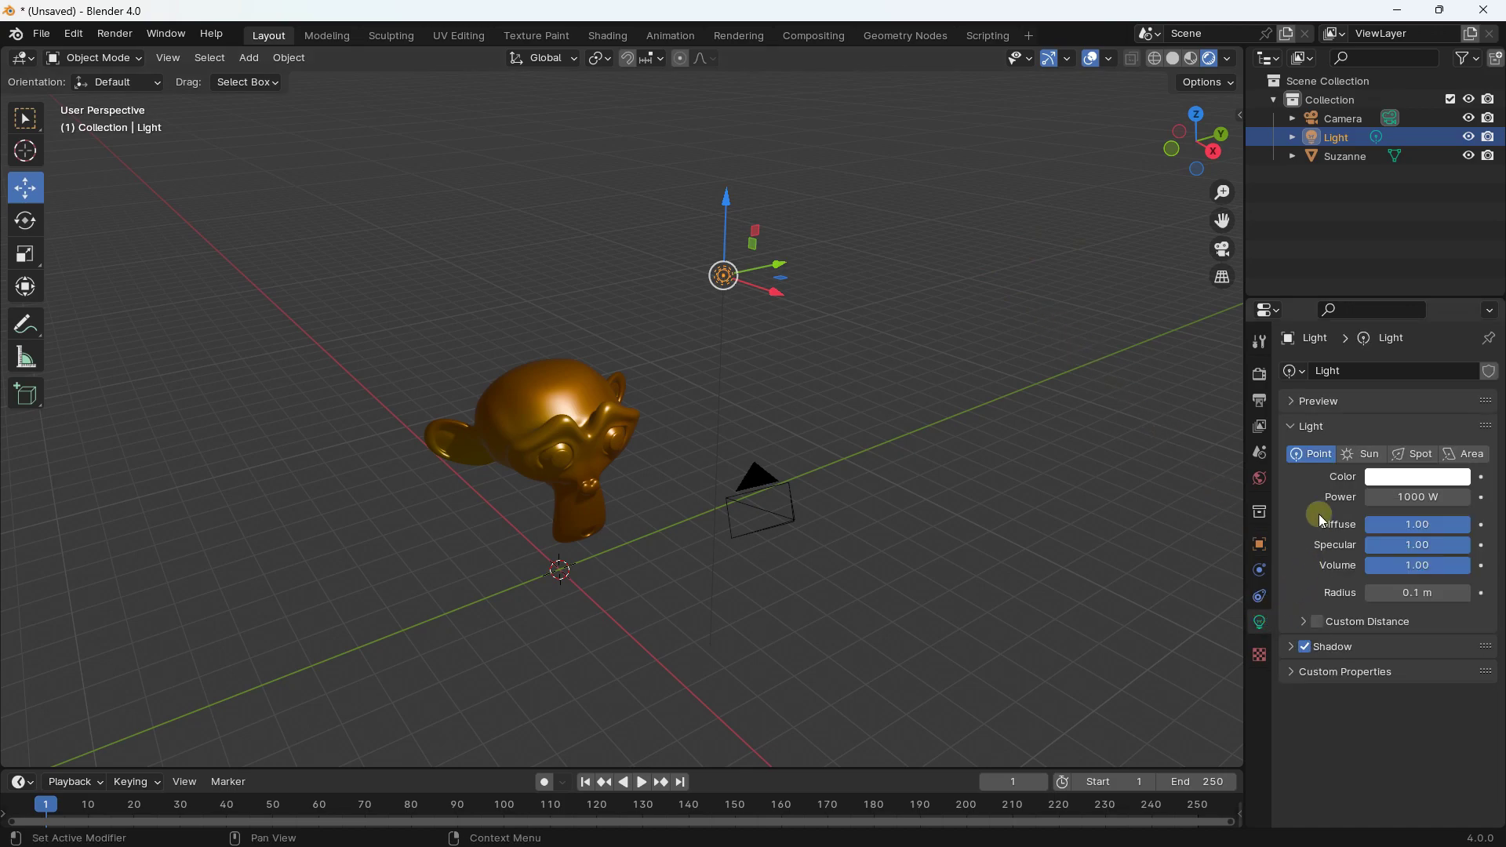
scroll(870, 337, up, 2)
scroll(857, 356, up, 2)
scroll(857, 357, down, 2)
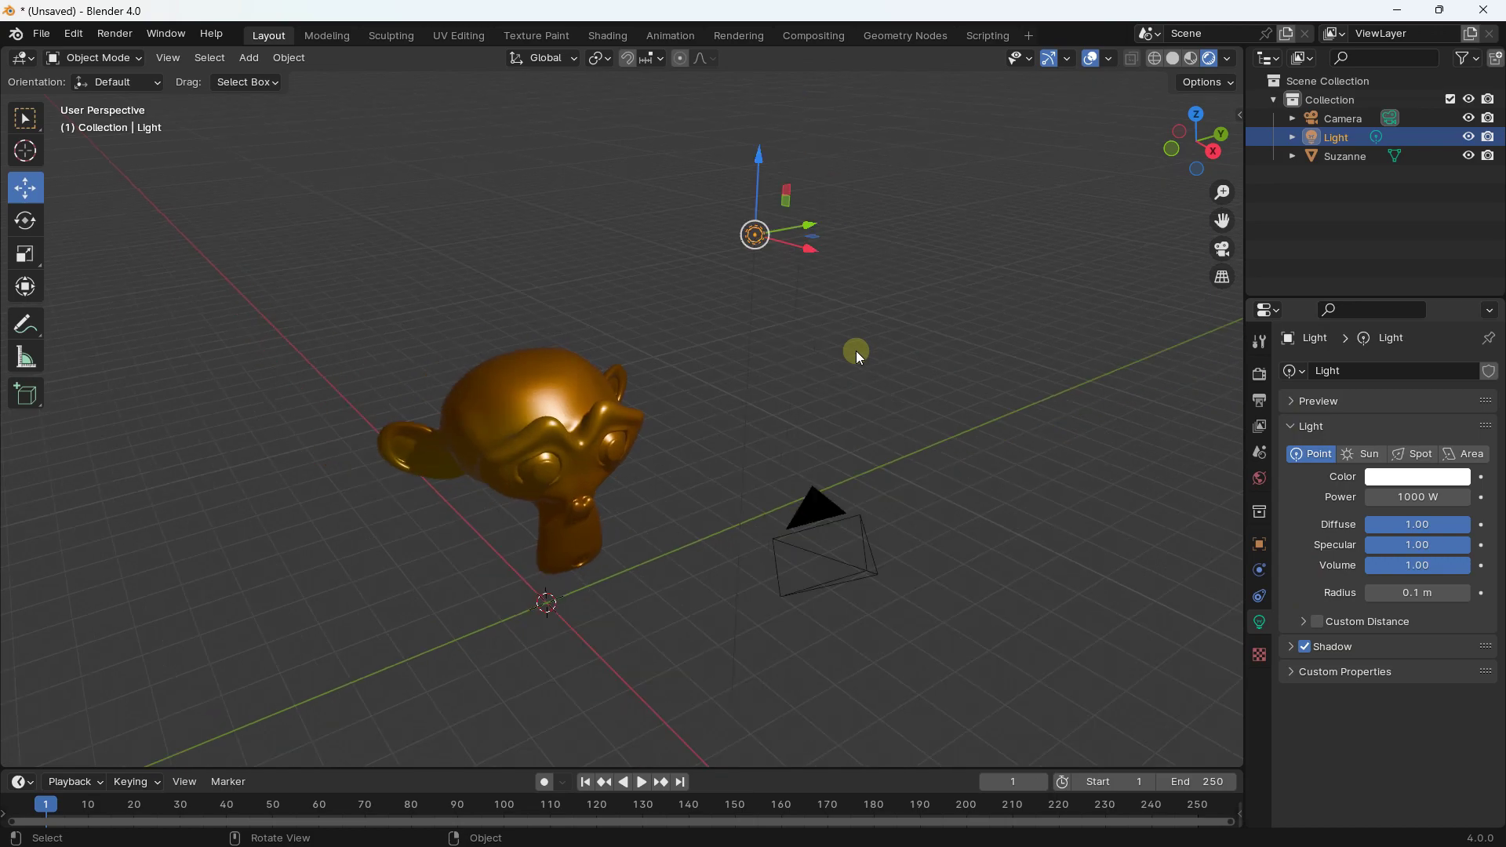
click(1396, 497)
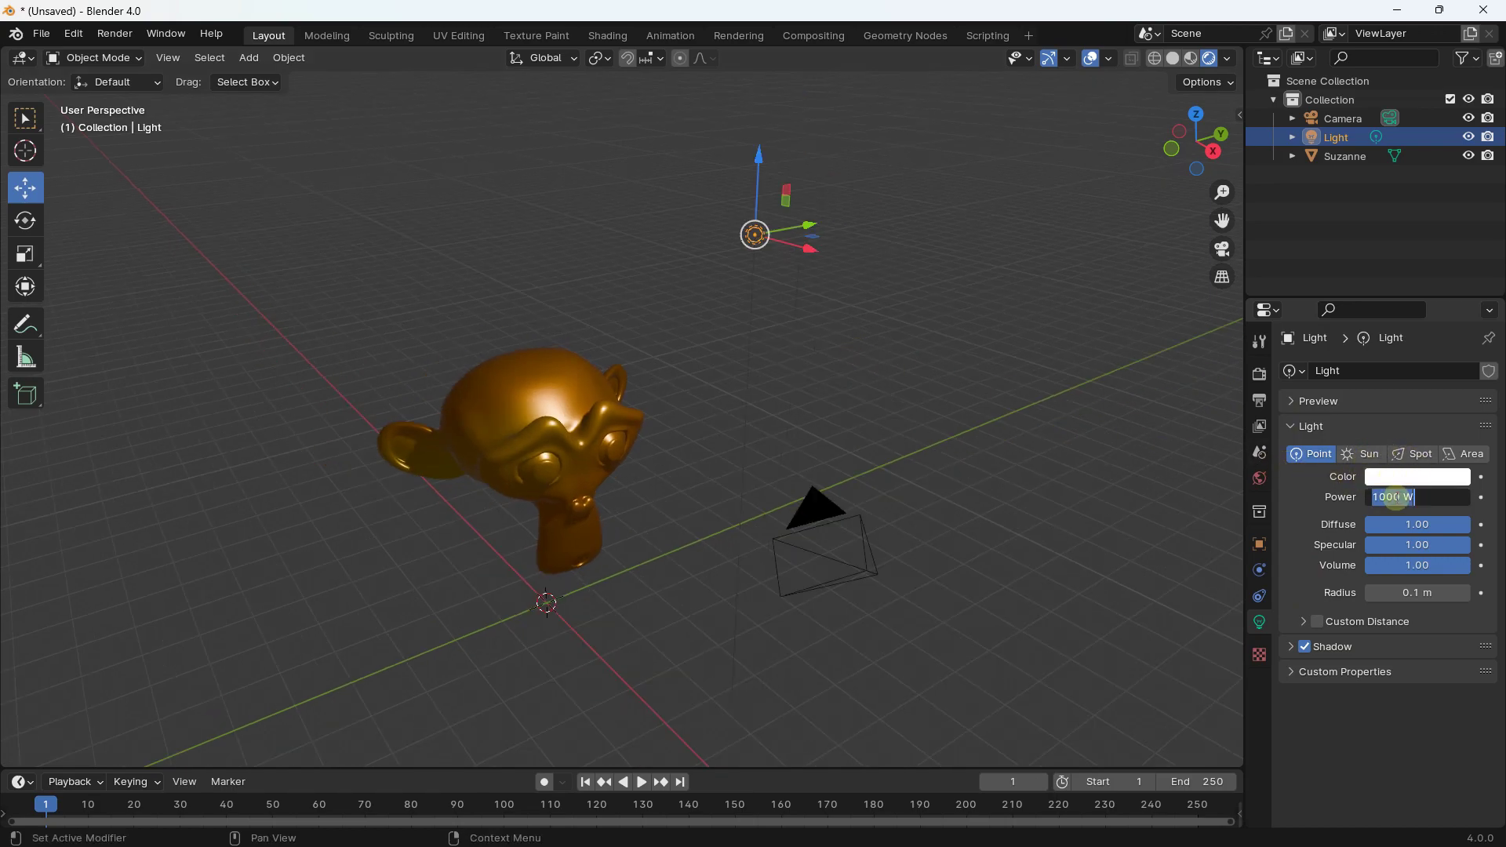
key(BackSpace)
key(Return)
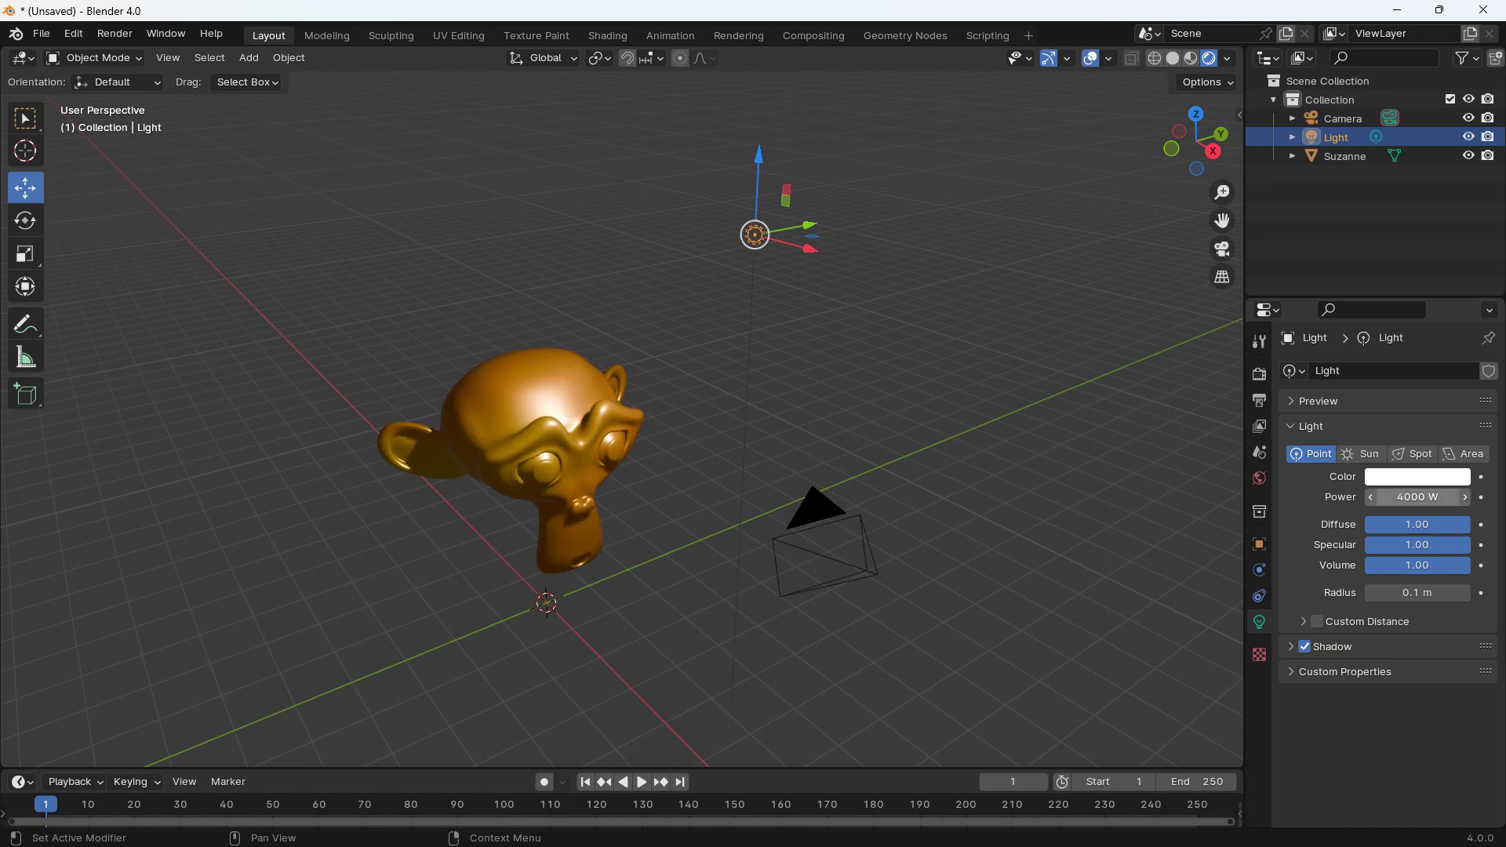
- Set the light's power to 20000 W
click(1395, 497)
text(20)
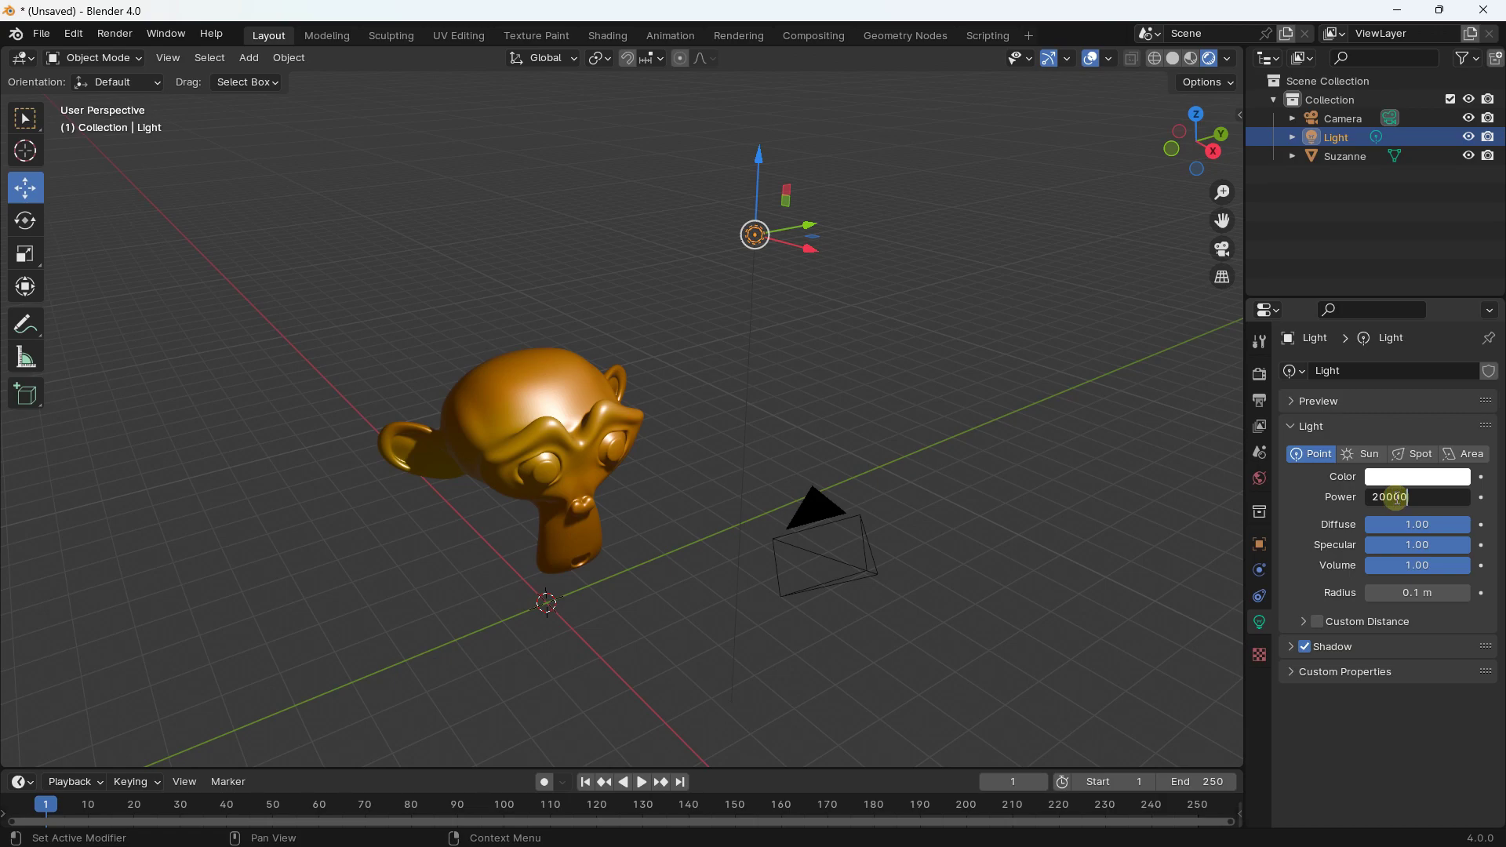
key(Return)
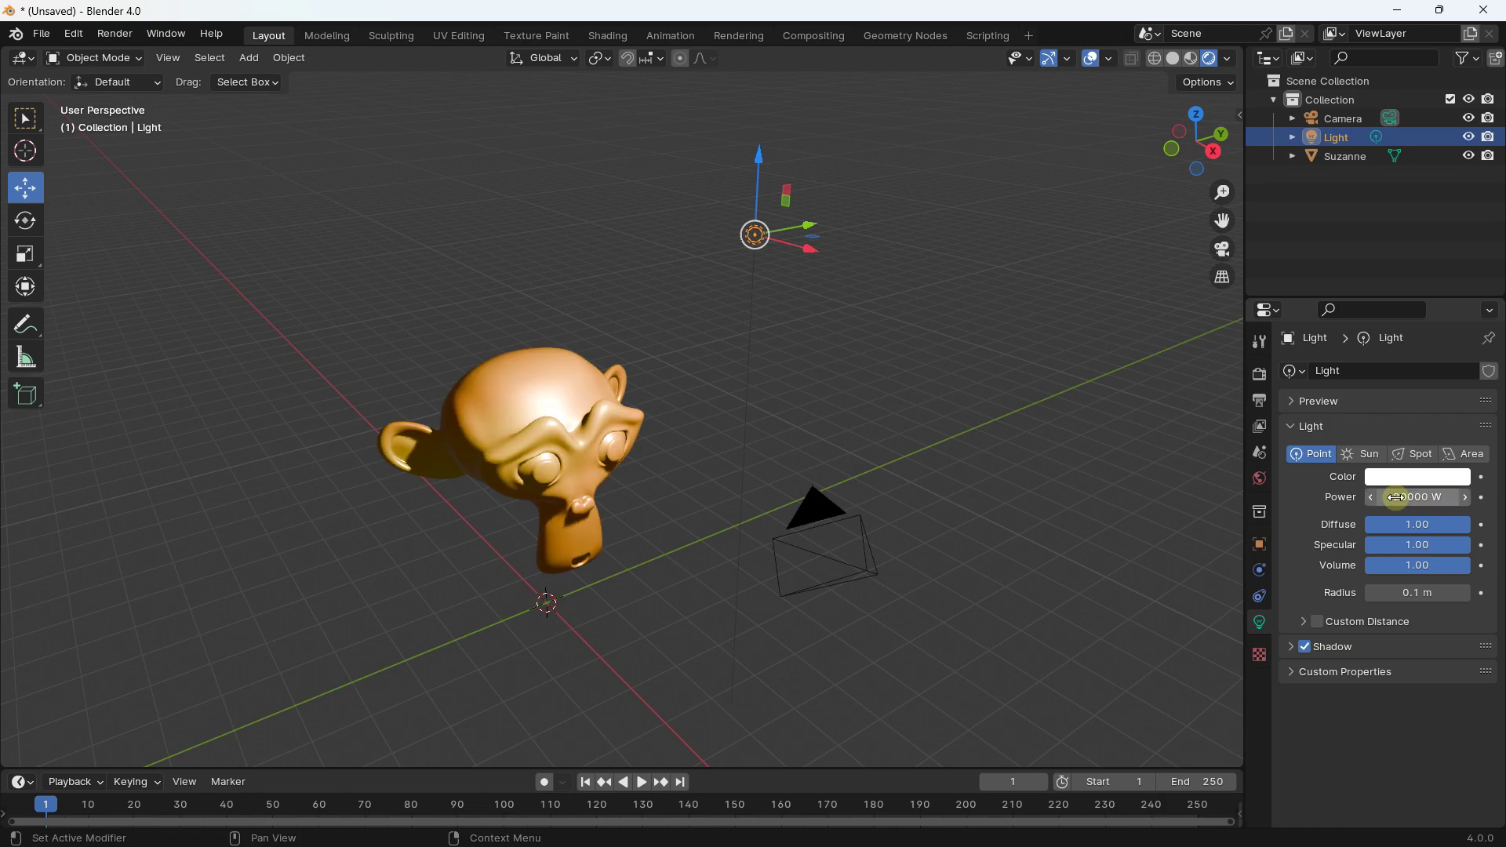
- Look through the camera and set the light's power to 8000 W
click(1225, 251)
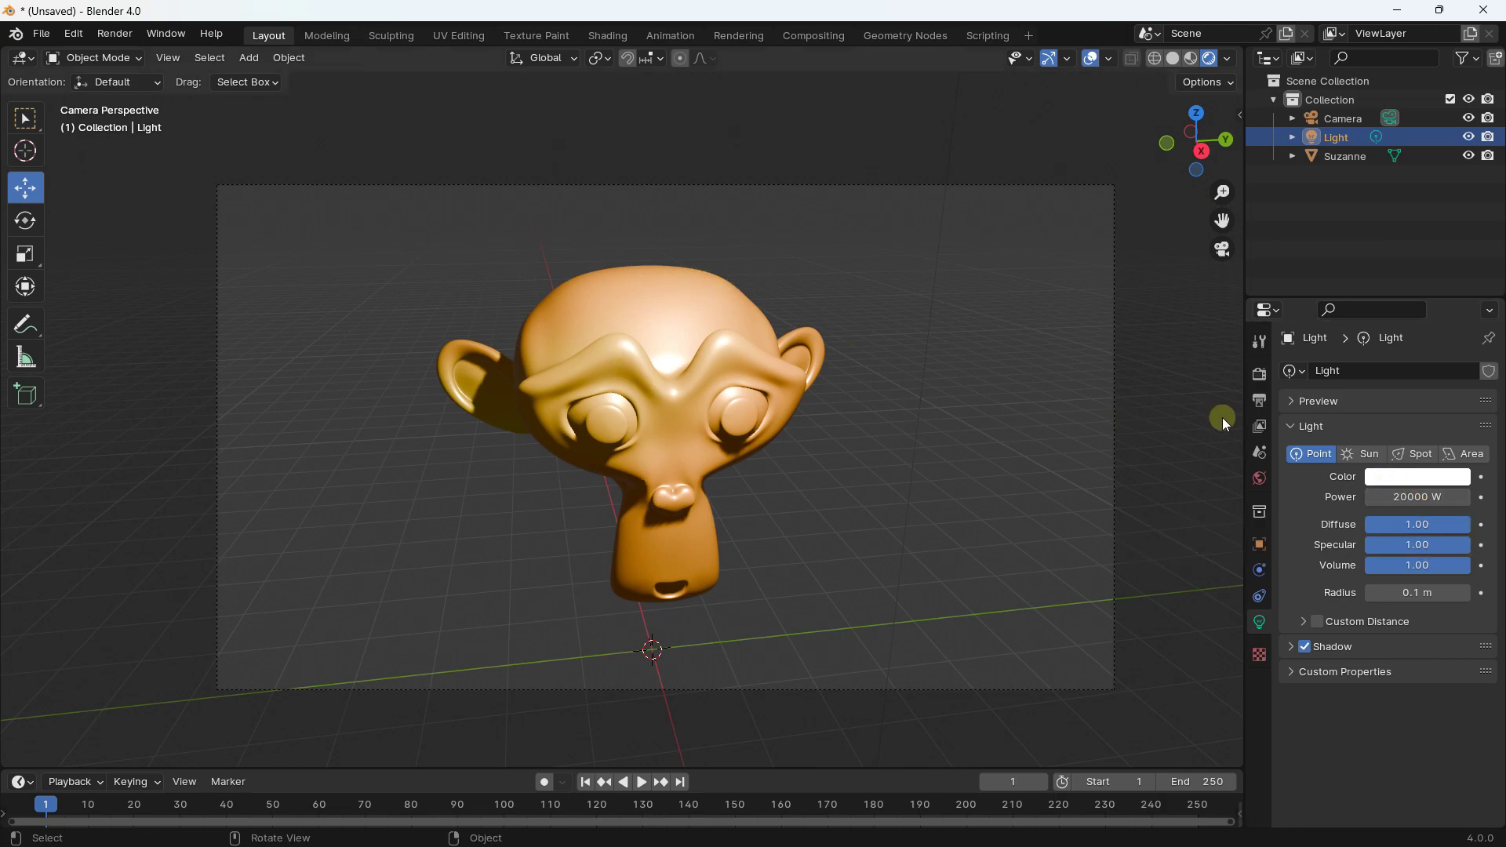
click(1411, 496)
key(BackSpace)
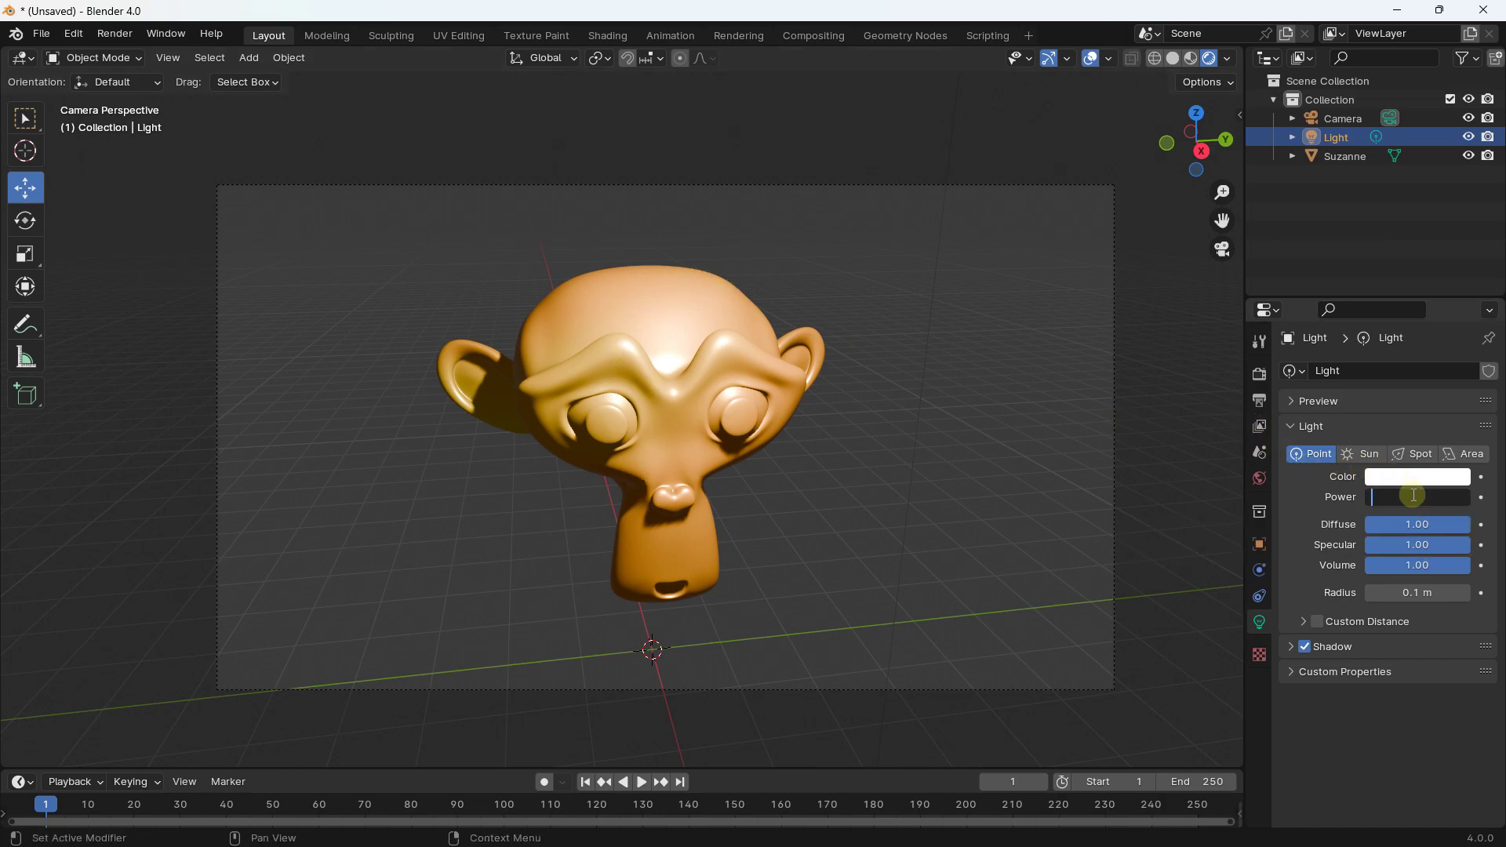
text(8000)
key(Return)
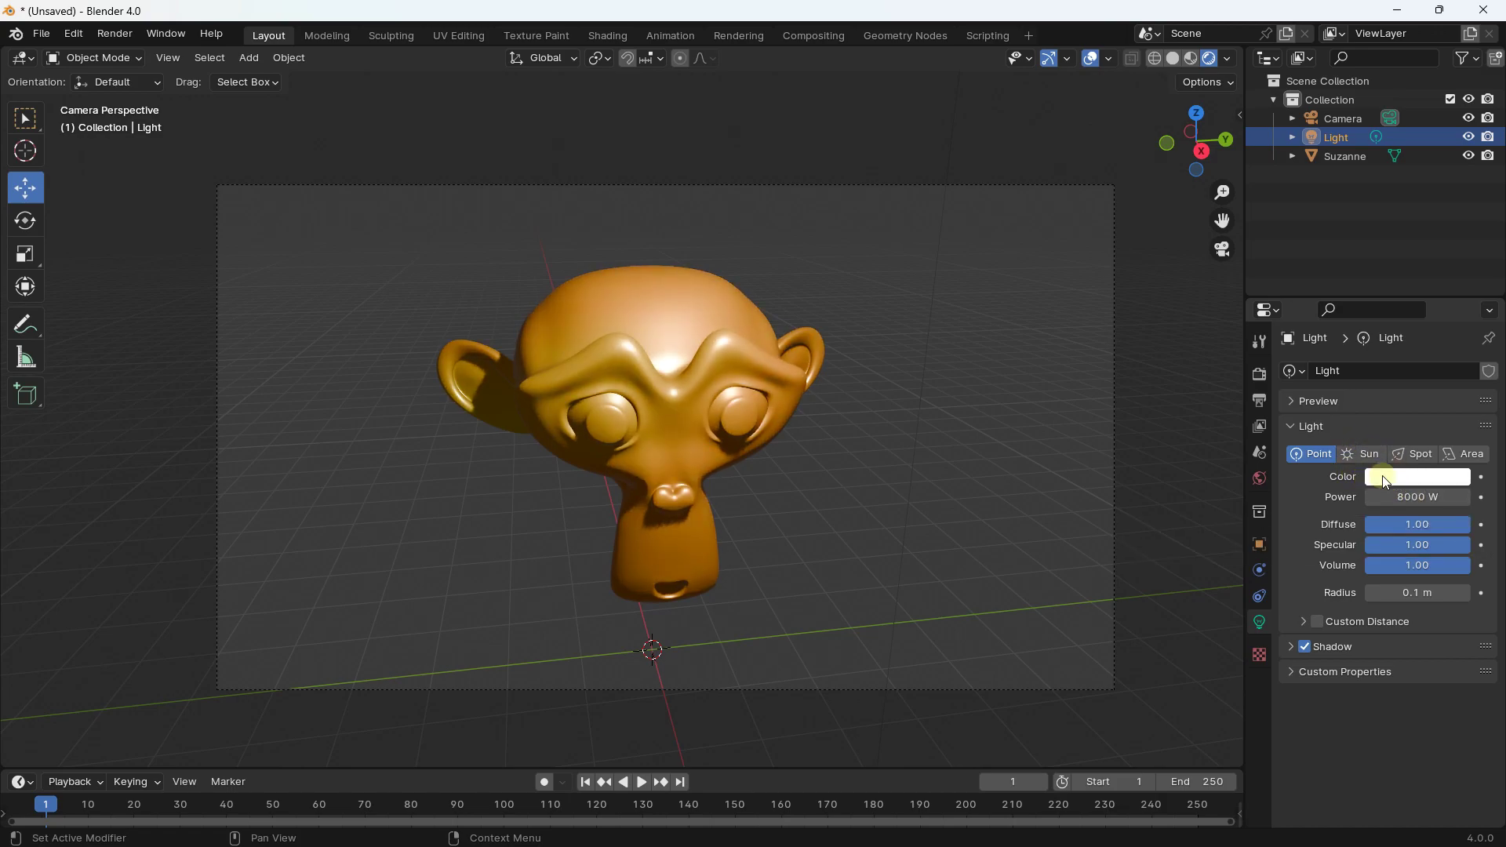
- Try other light colours and try lowering the light's specular value to 0.07
click(1384, 478)
mouse_move(1361, 286)
mouse_down()
mouse_move(1308, 318)
mouse_move(1292, 234)
mouse_move(1329, 208)
mouse_move(1289, 238)
mouse_move(1299, 226)
mouse_move(1361, 282)
mouse_up()
drag(1320, 408, 1278, 430)
drag(1435, 544, 1371, 545)
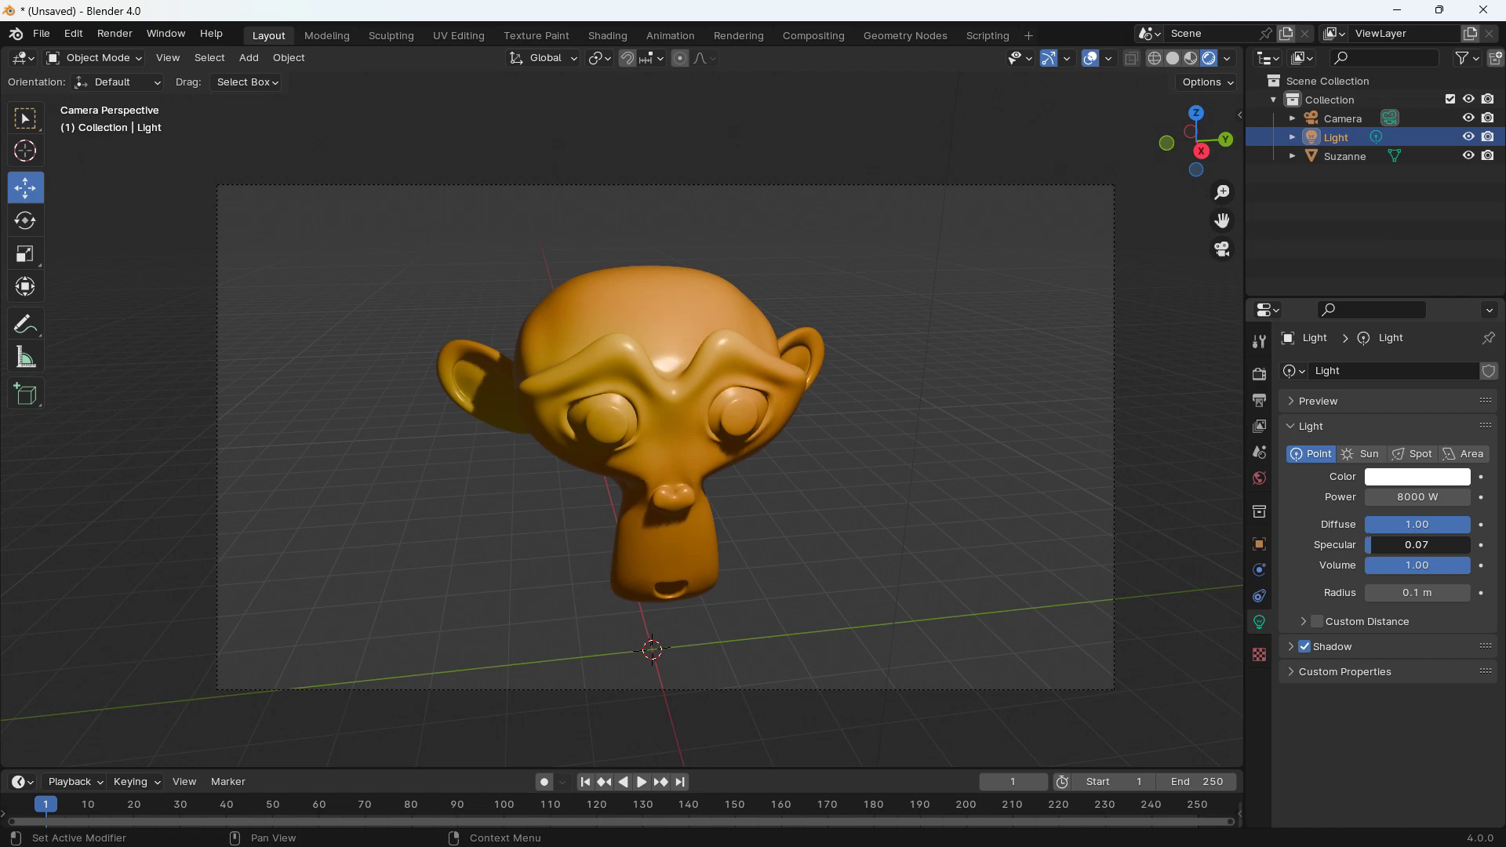
- Set the light's radius to 0.61 m and compare its shadow off and on, leaving the shadow enabled
drag(1373, 545, 1427, 592)
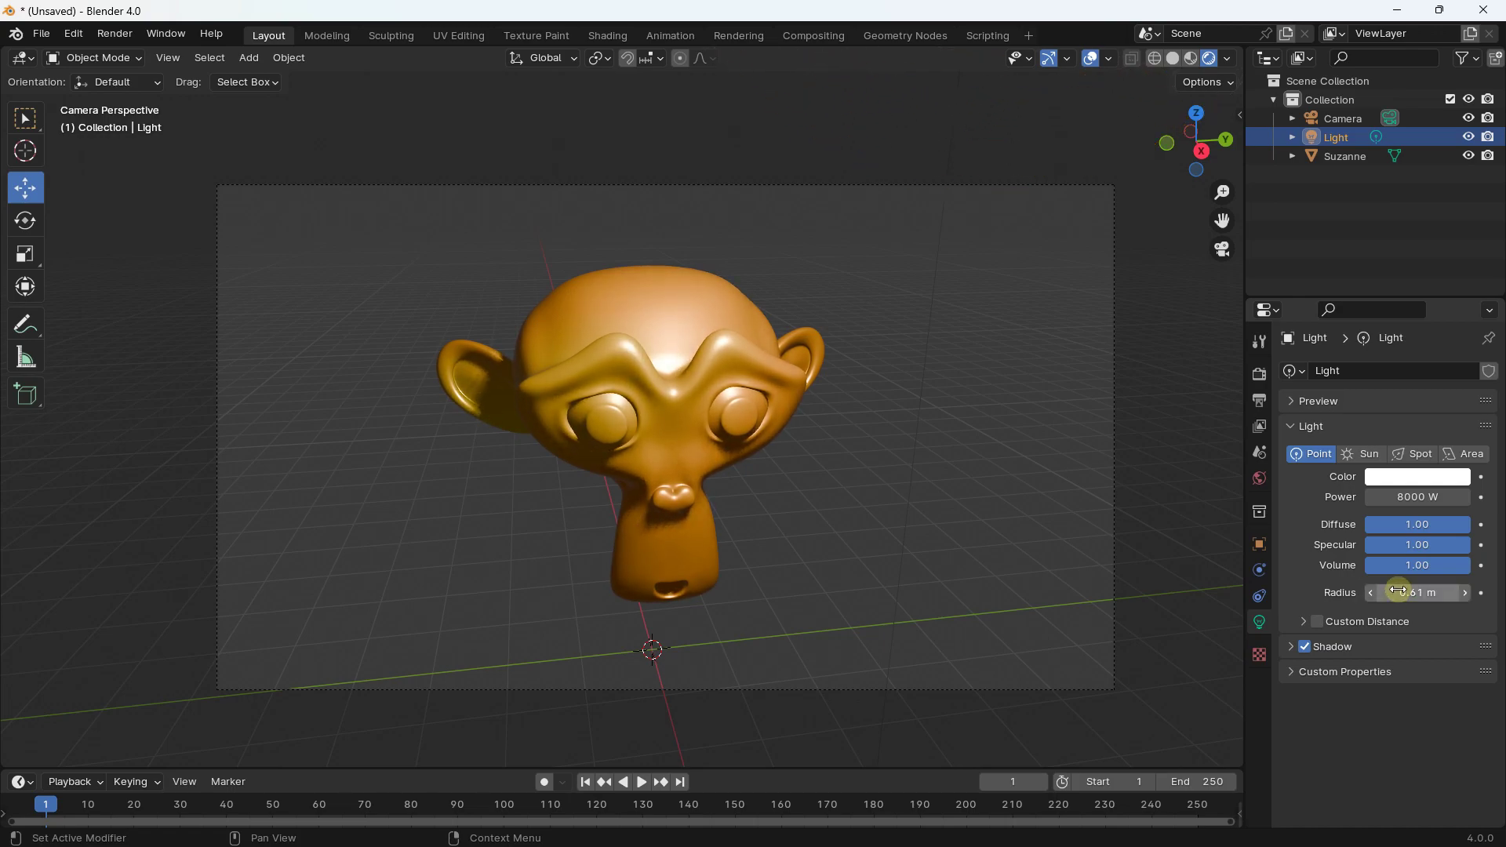
click(1305, 651)
click(1302, 650)
click(1306, 650)
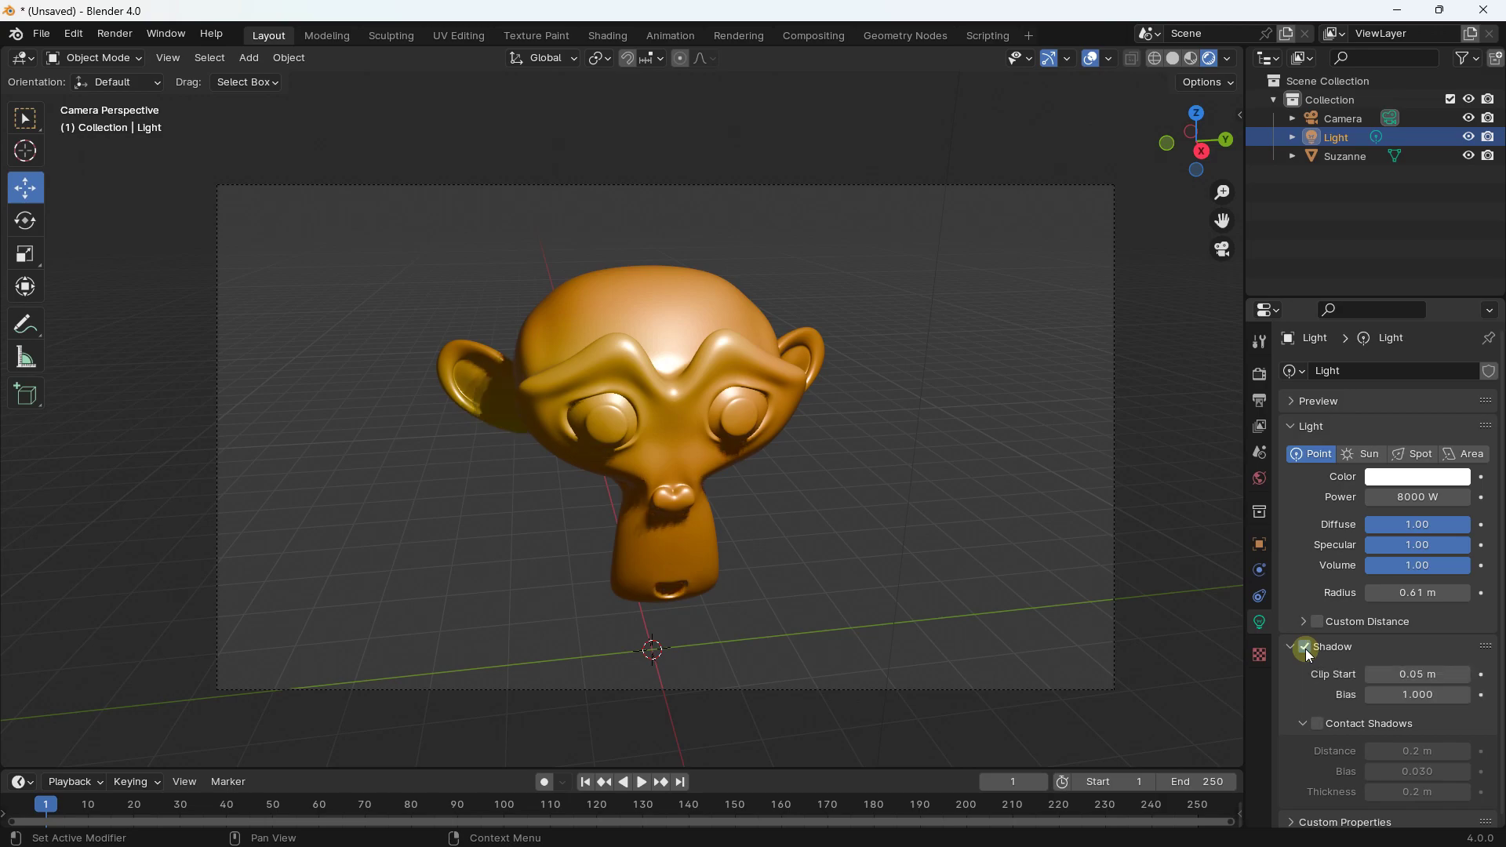
click(1306, 650)
click(1305, 650)
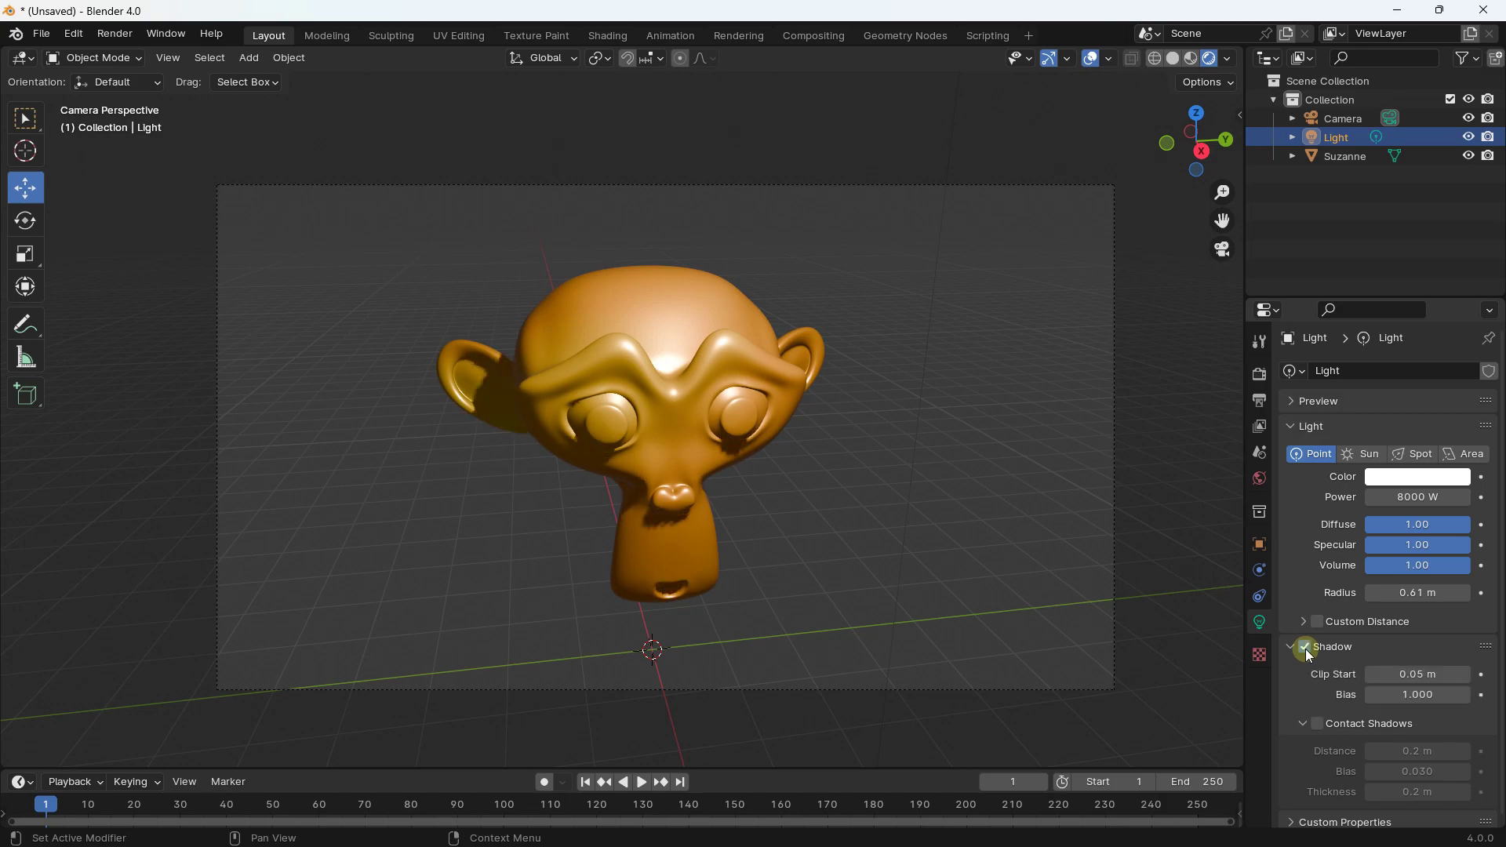
click(1294, 645)
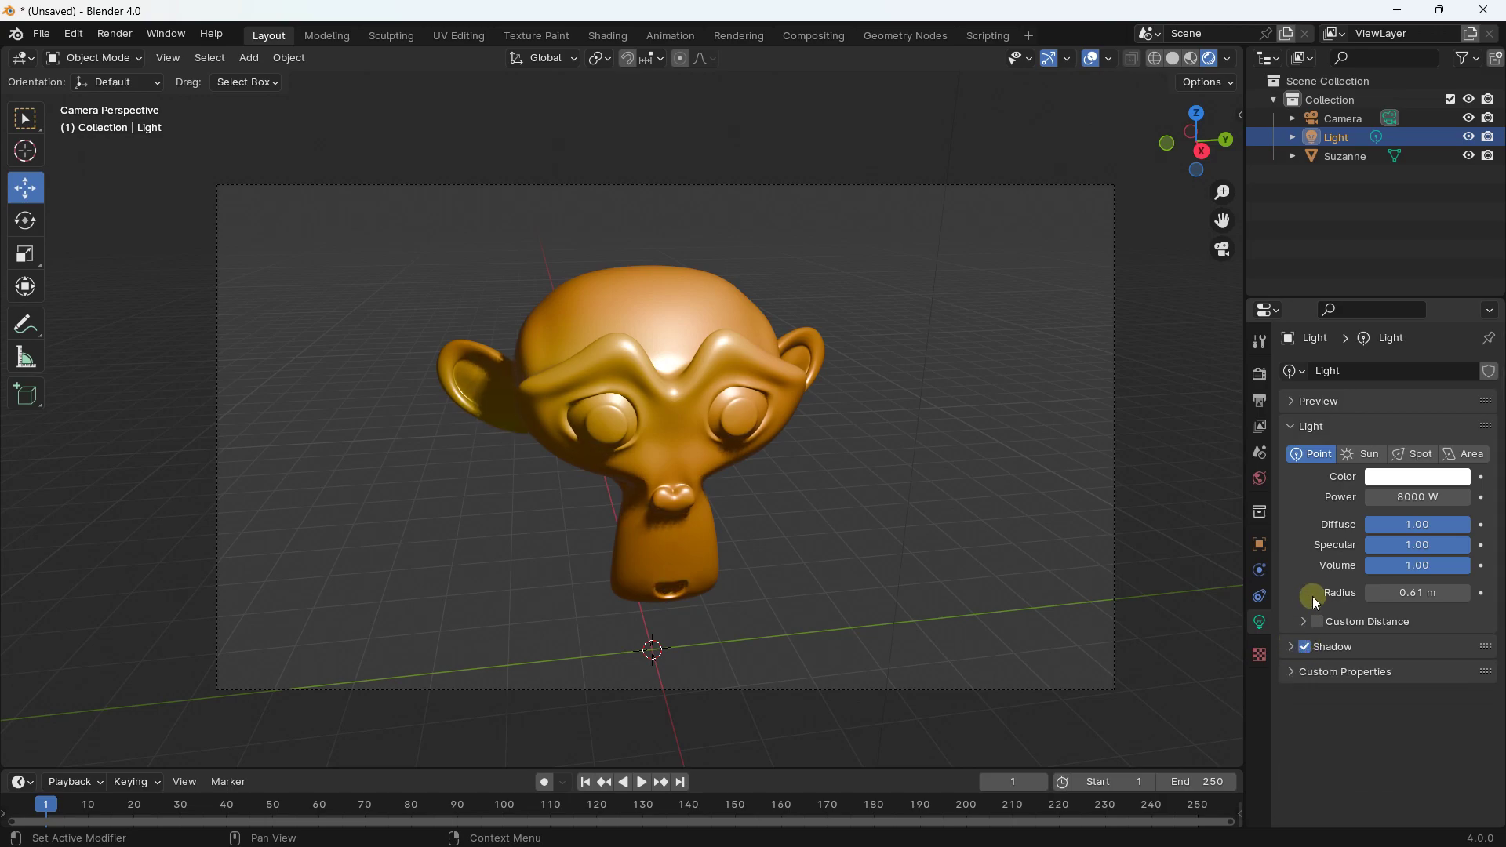
- Render the scene from the camera as a still image
middle_drag(726, 421, 756, 431)
scroll(756, 431, down, 4)
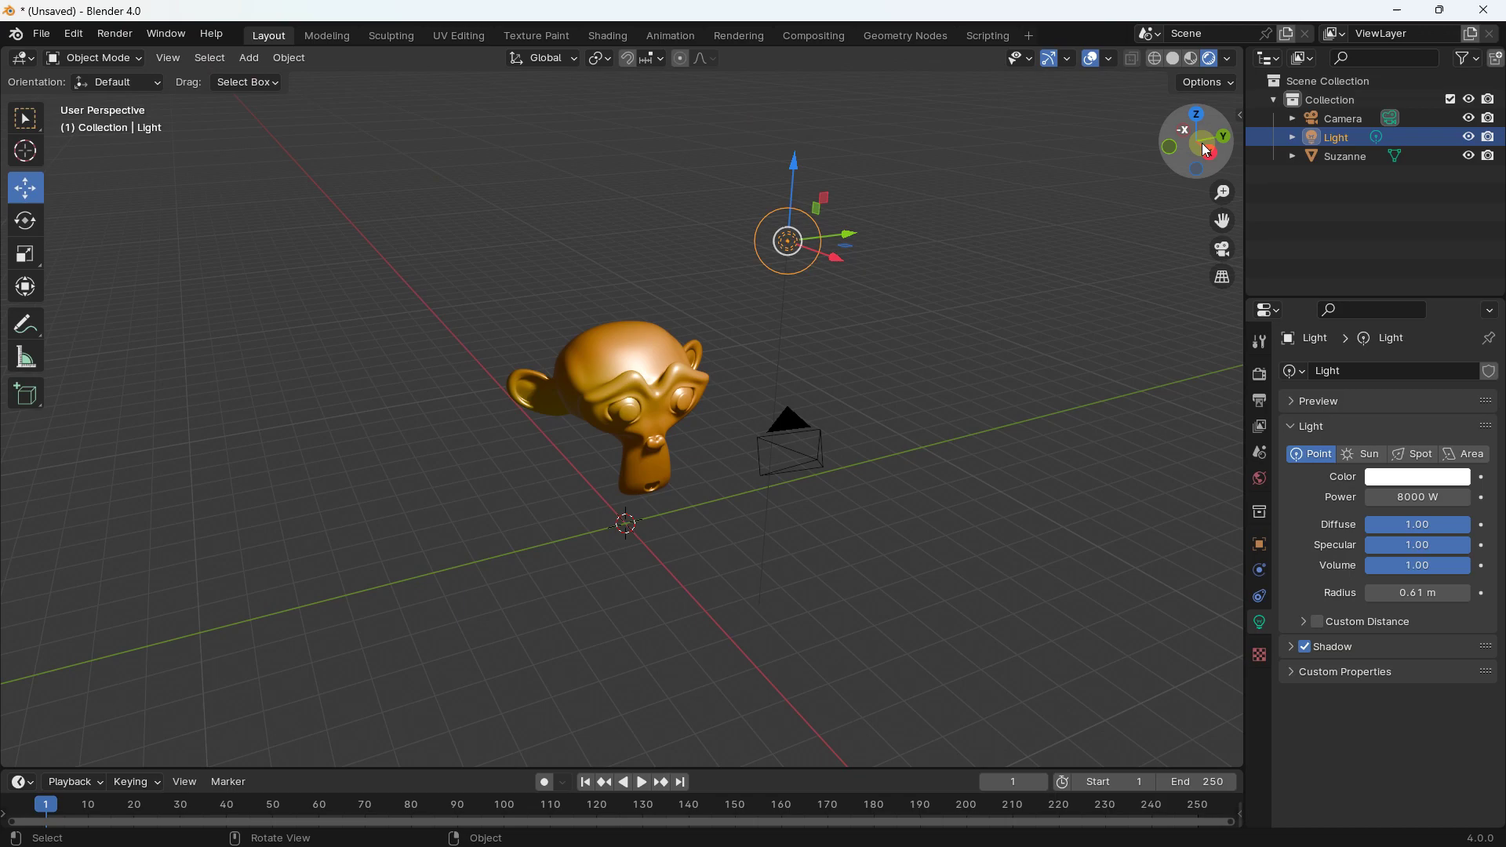
click(1222, 251)
click(1221, 249)
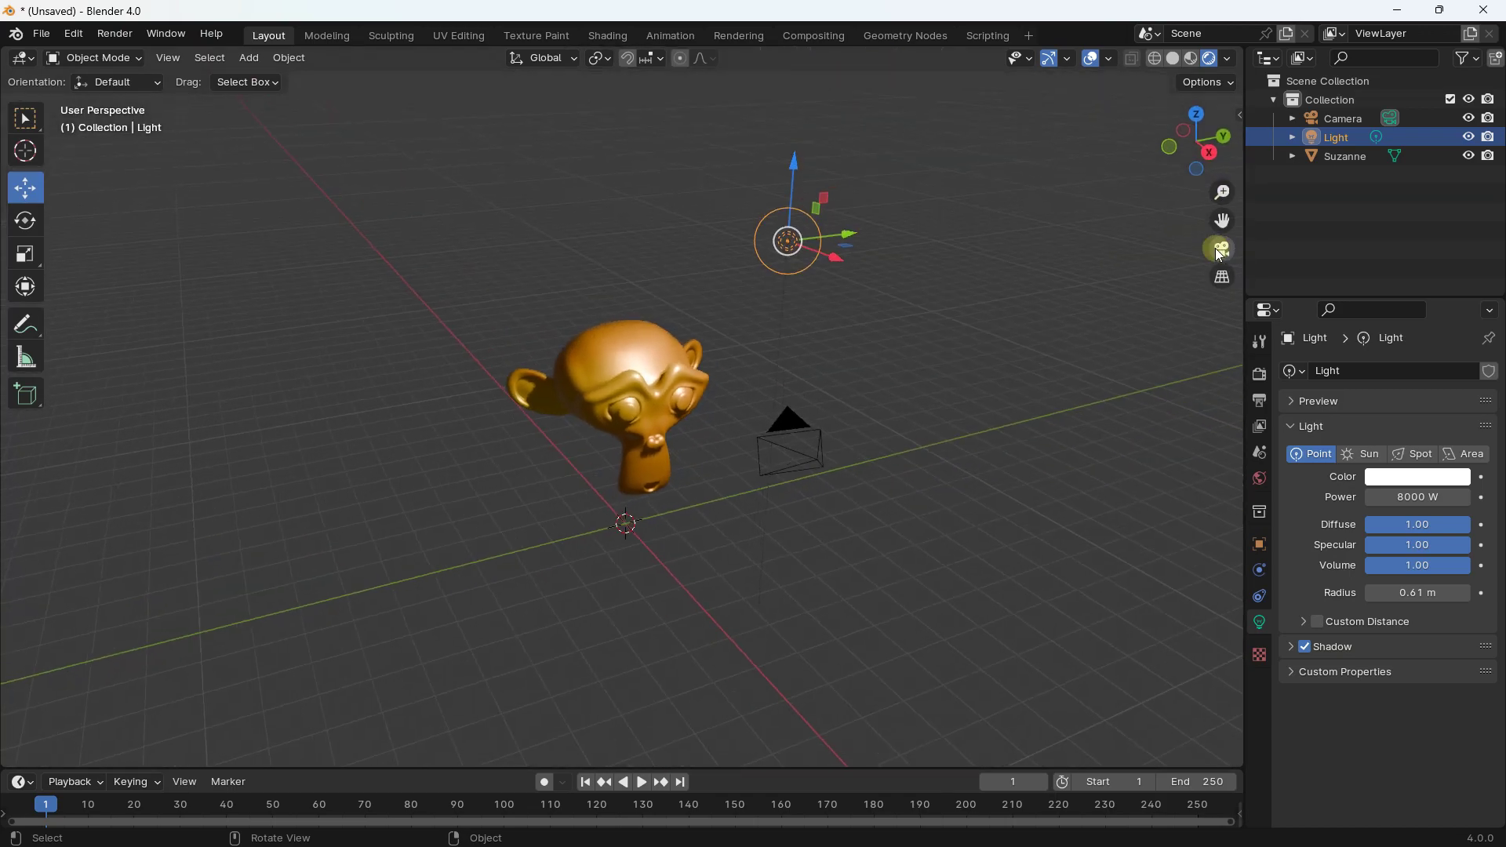
click(106, 34)
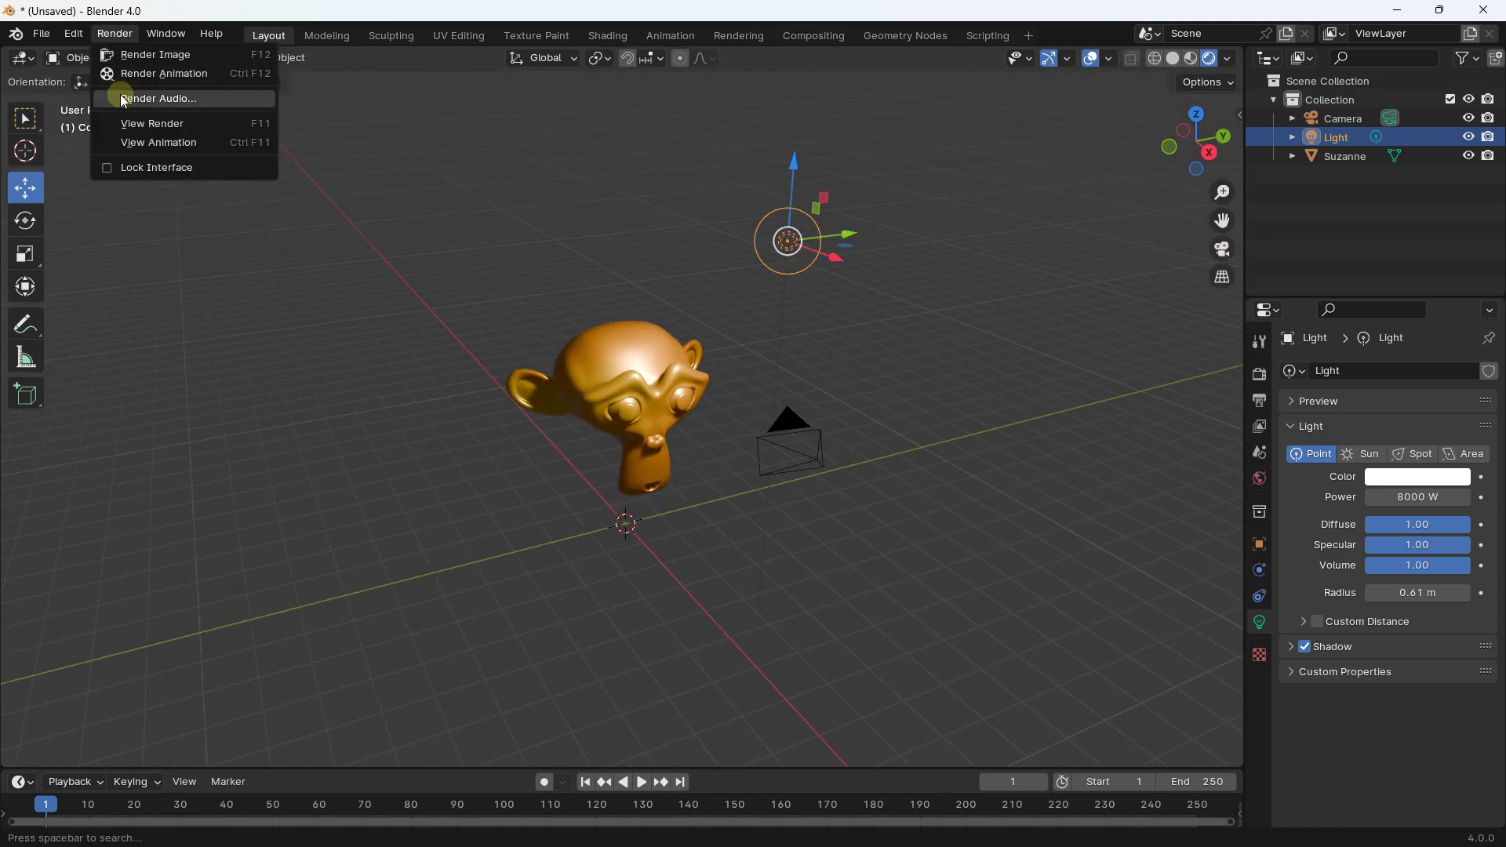
click(139, 54)
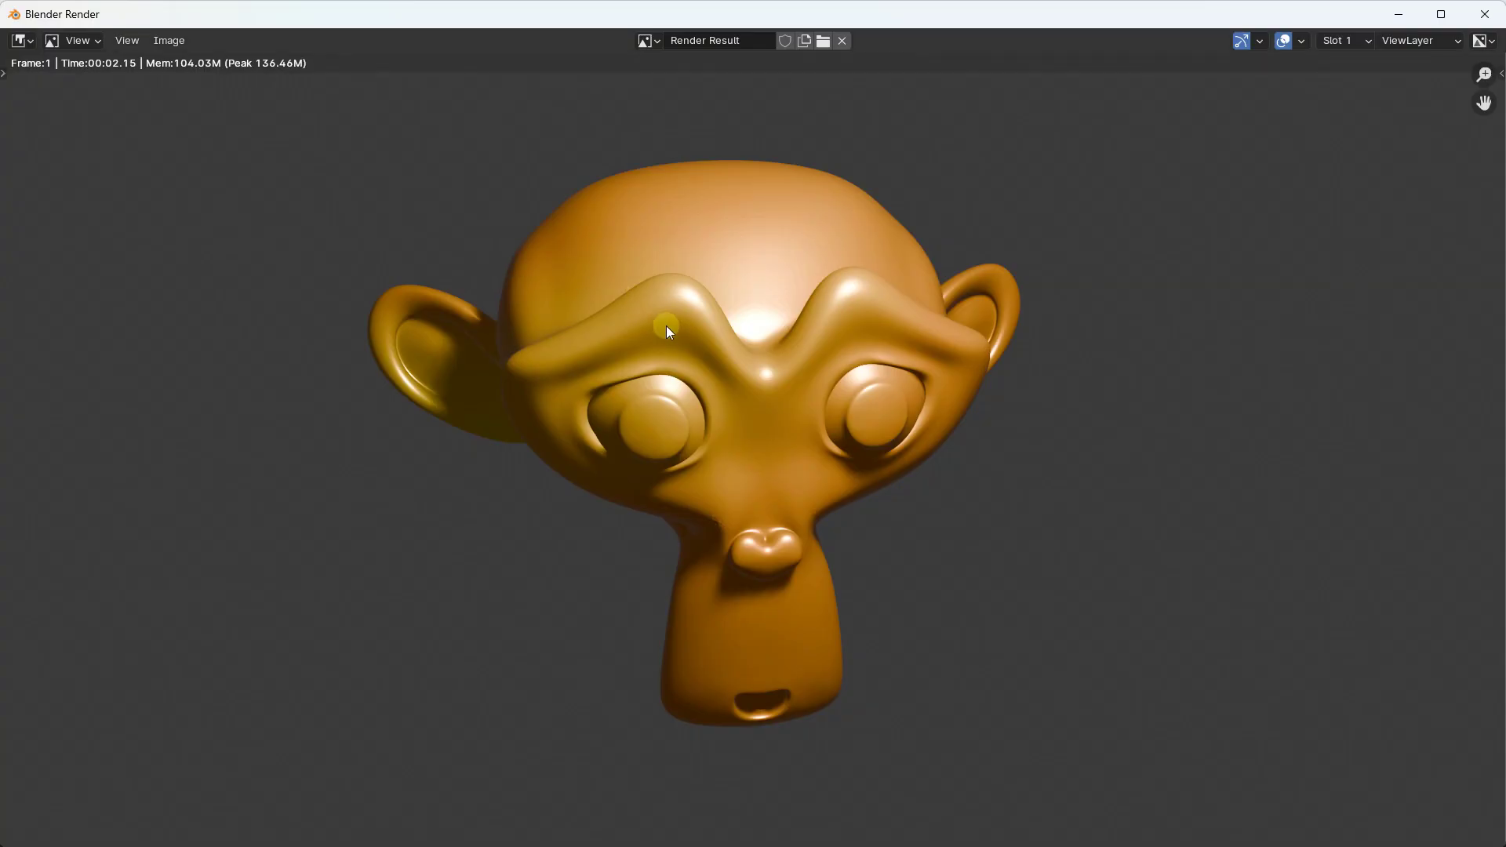
- Examine the monkey's shading and framing in the rendered image, and close the render window
scroll(665, 326, down, 2)
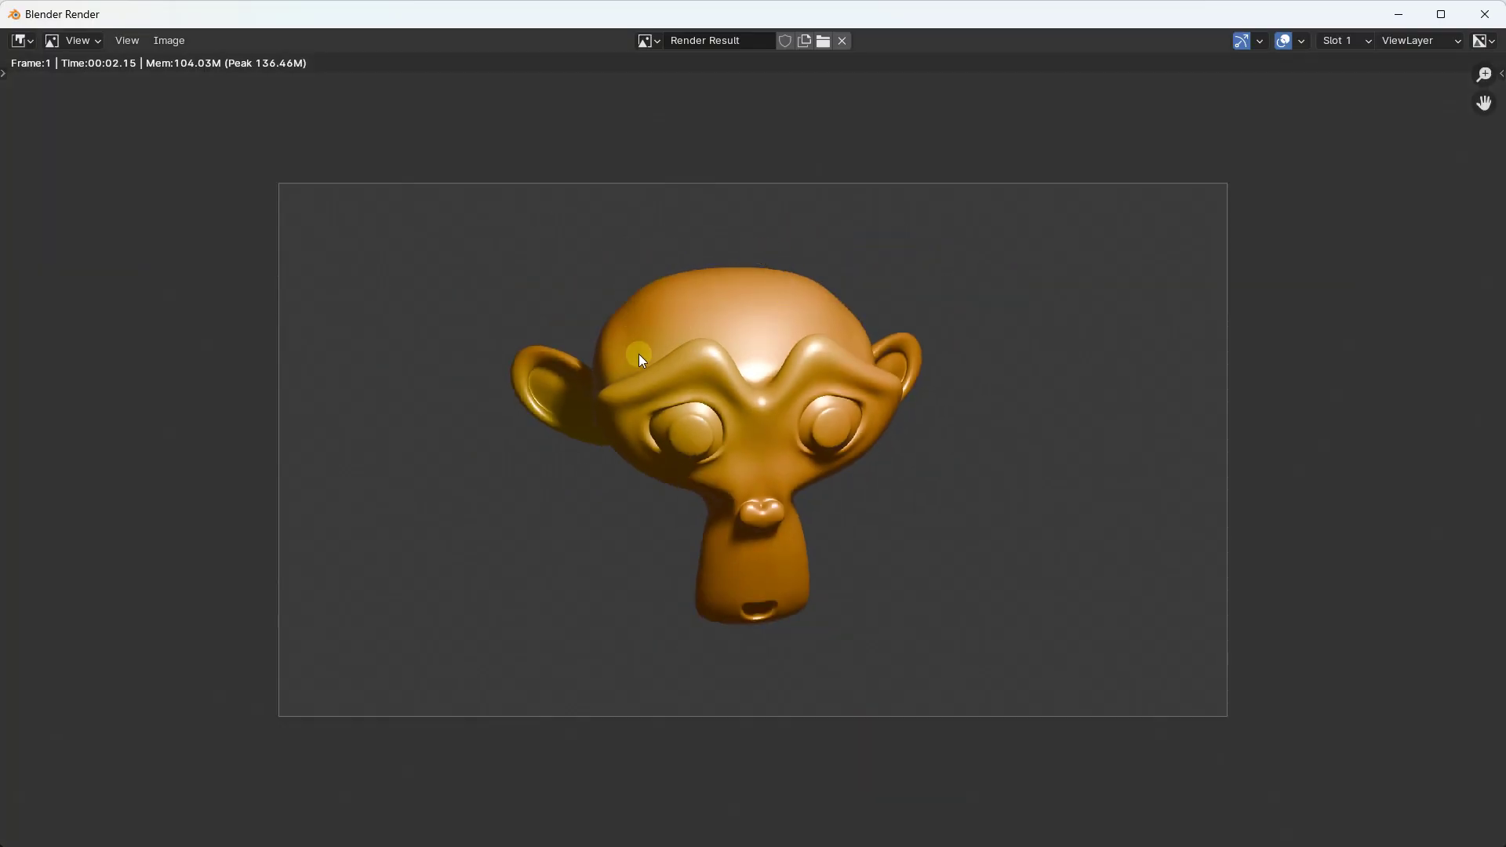
scroll(778, 400, up, 2)
scroll(779, 400, down, 2)
scroll(699, 372, up, 3)
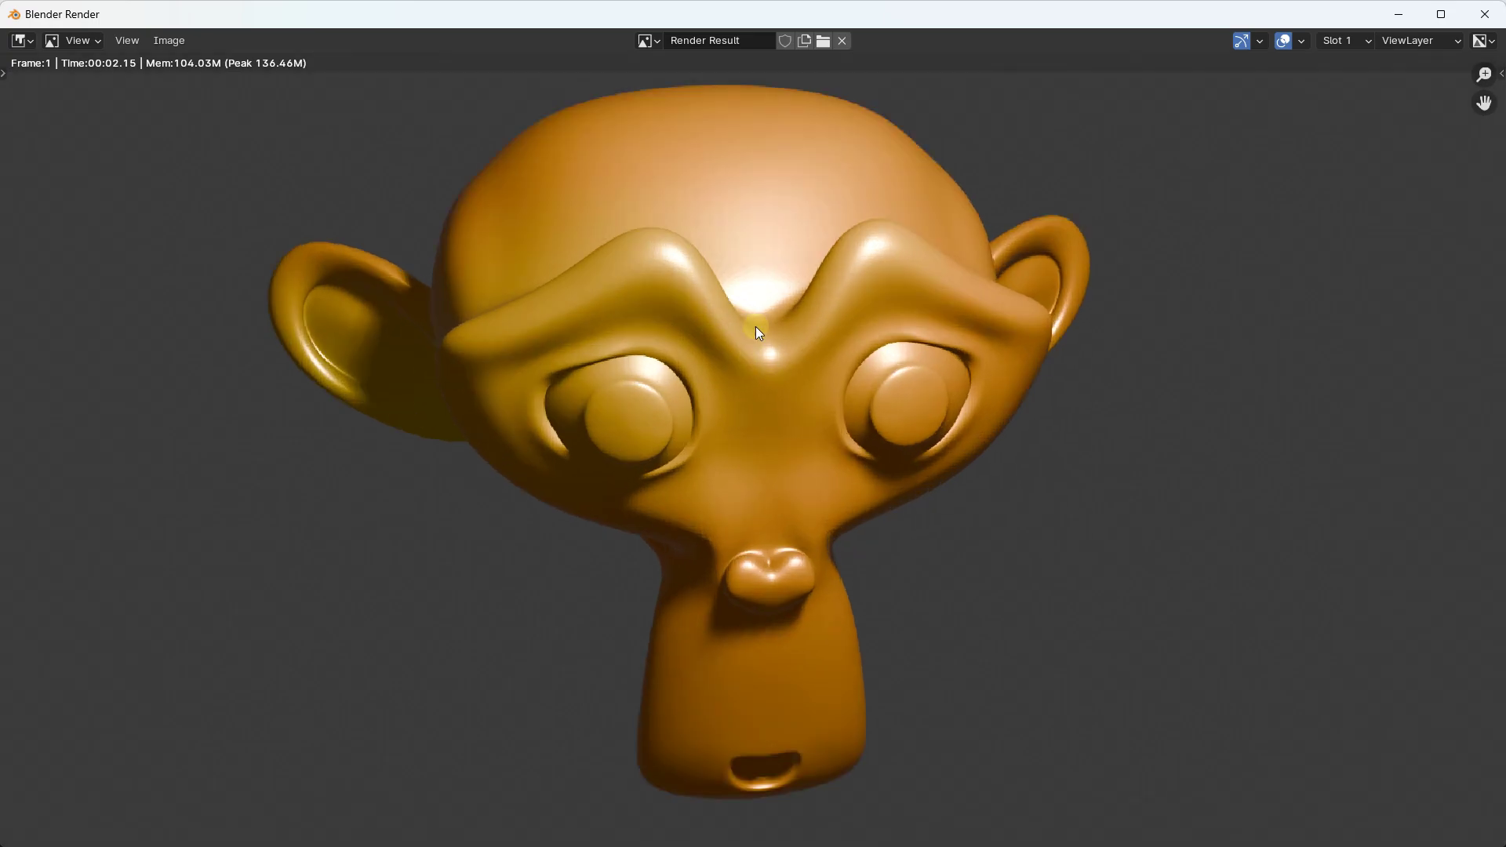
scroll(801, 290, down, 1)
scroll(801, 290, down, 2)
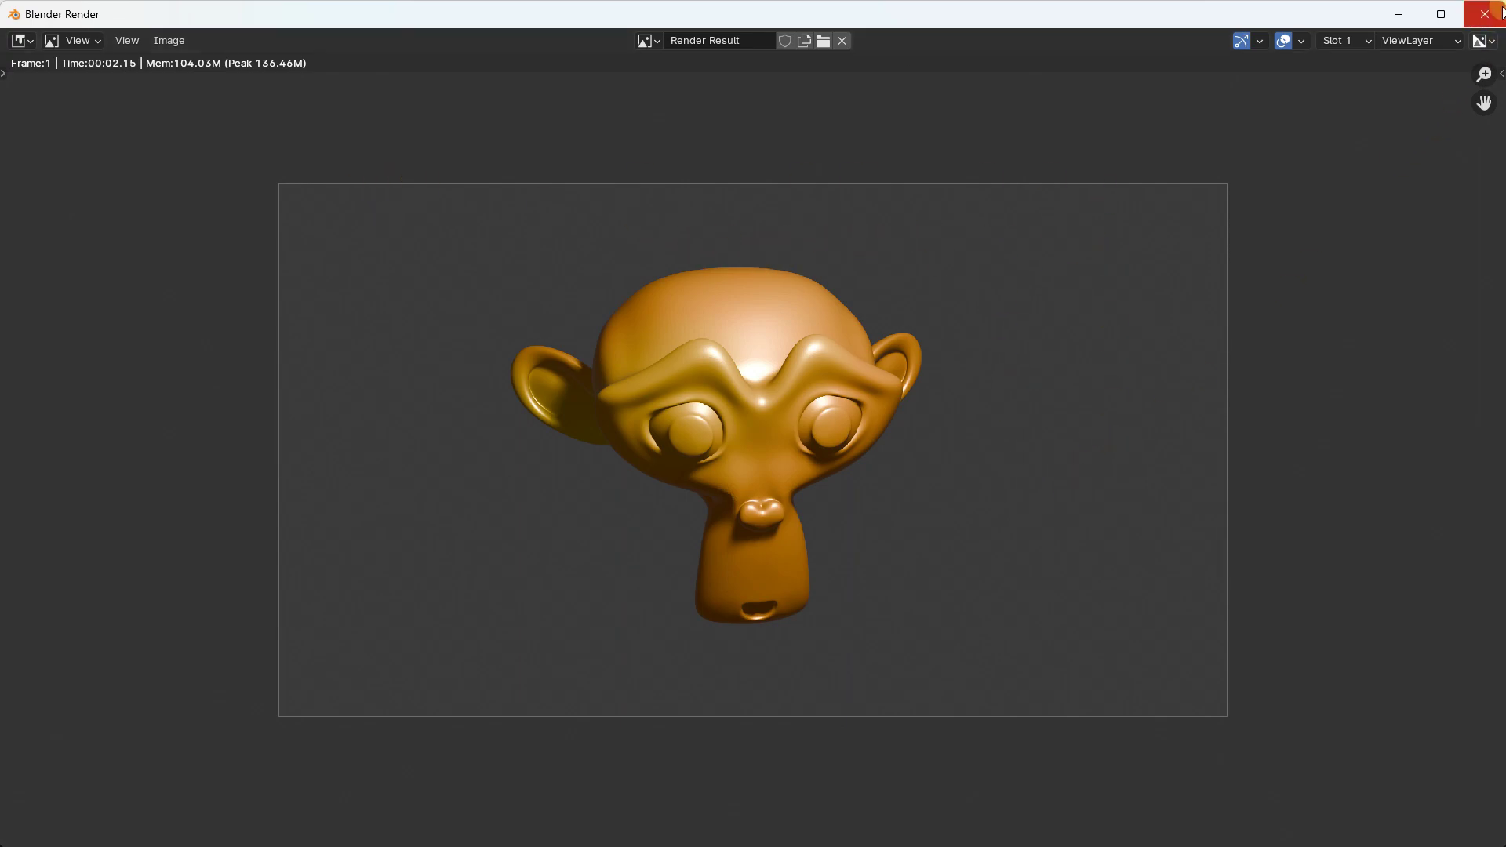
click(1485, 14)
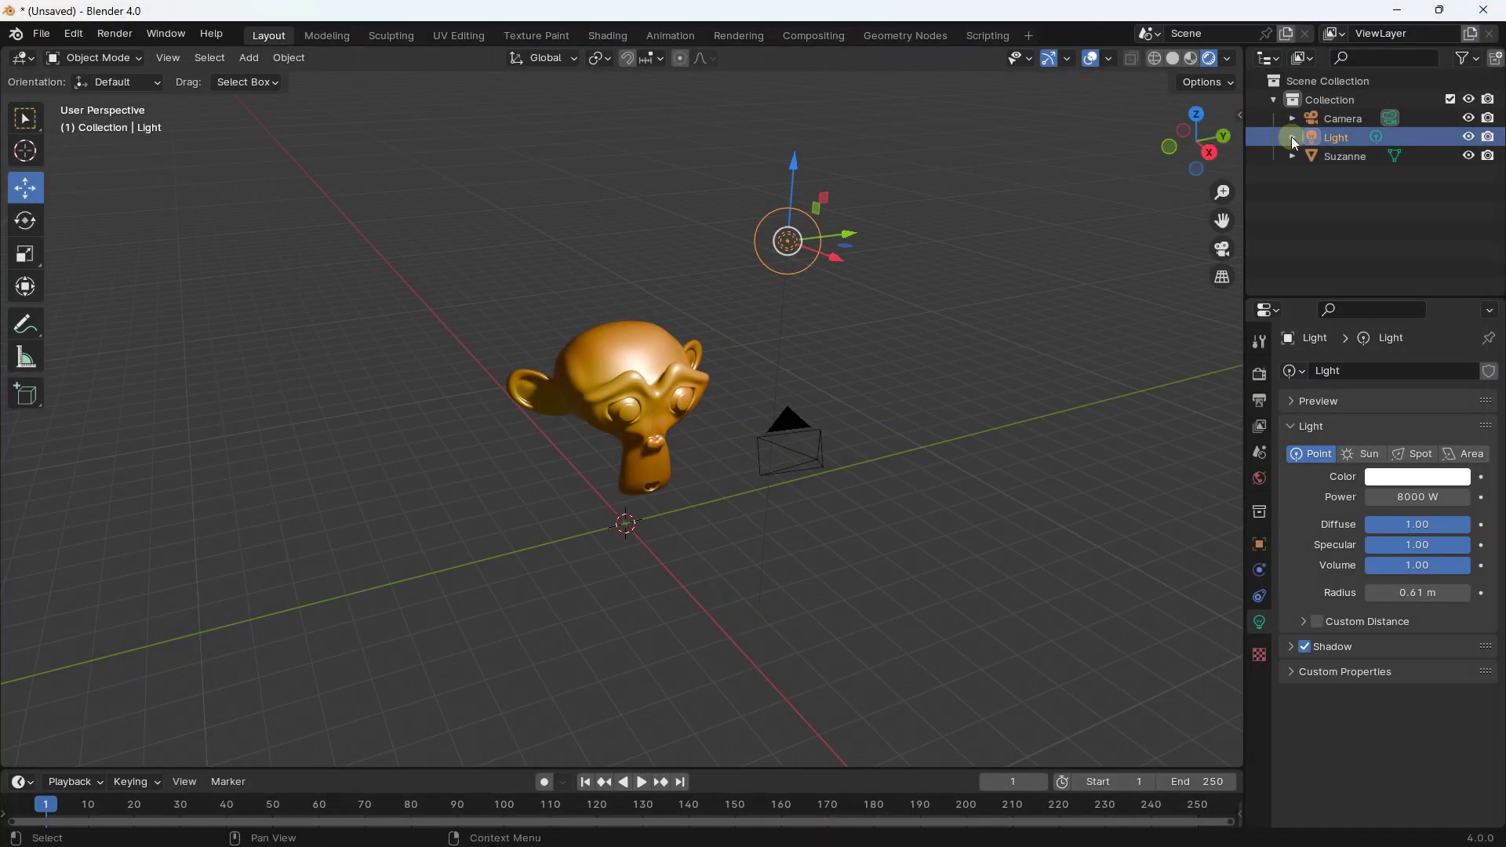
- Try the light as a Sun and as a Spot, move the spot light away from the monkey and widen its cone to 135°
click(1344, 124)
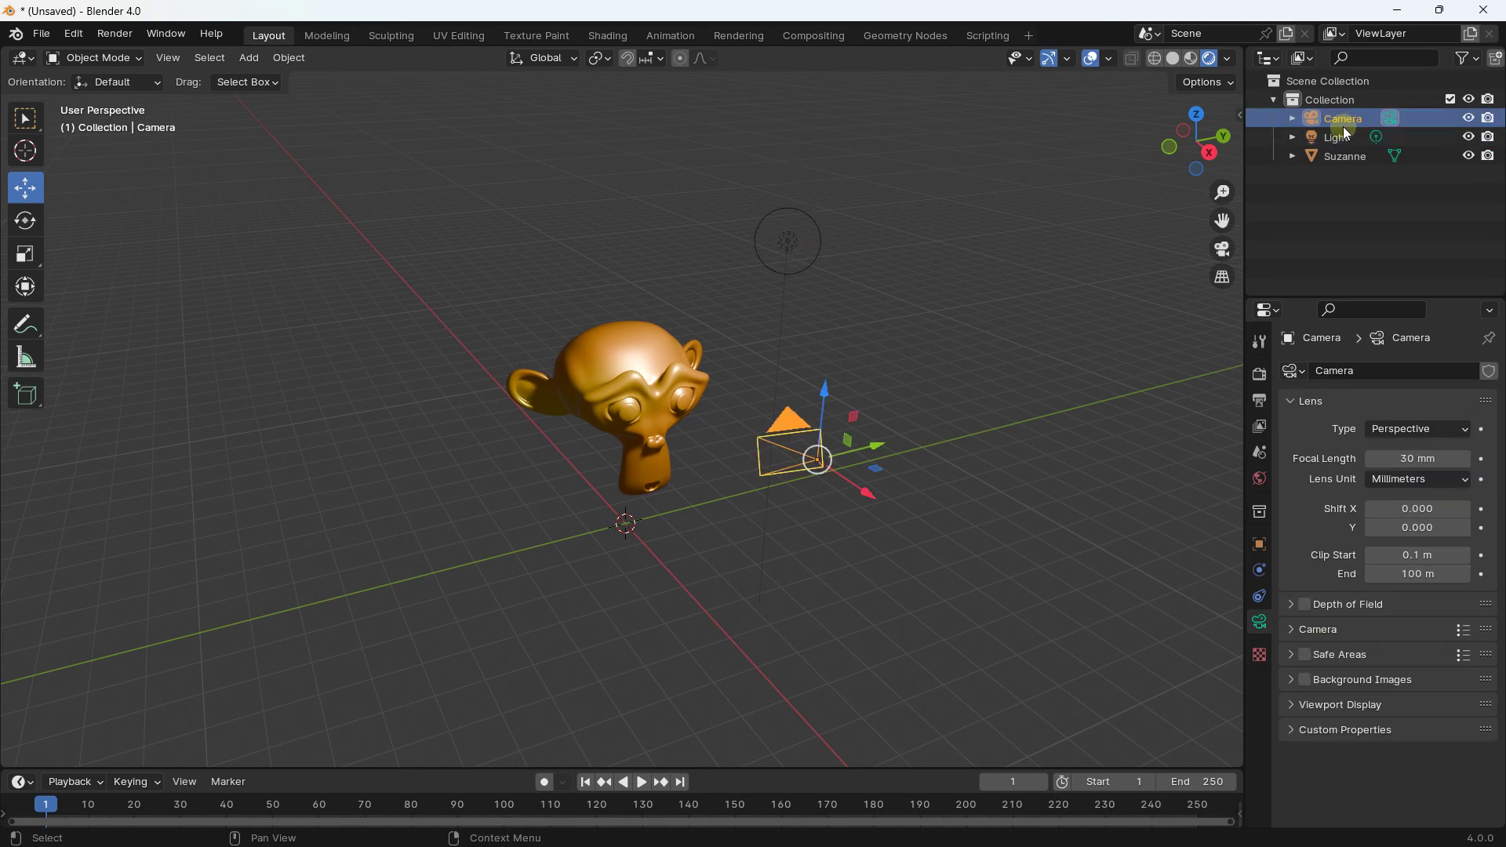
click(1338, 135)
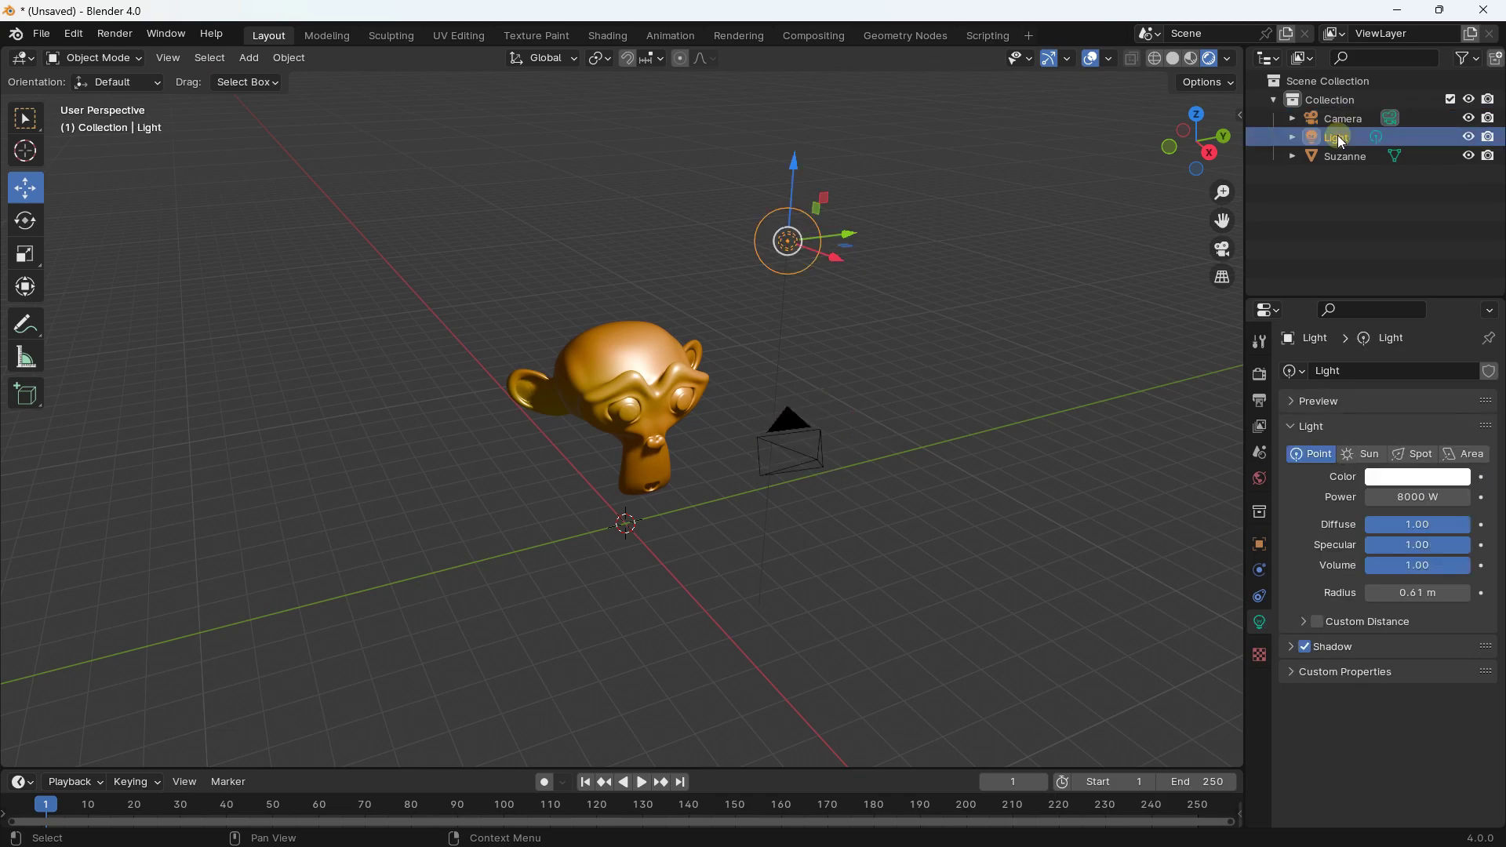
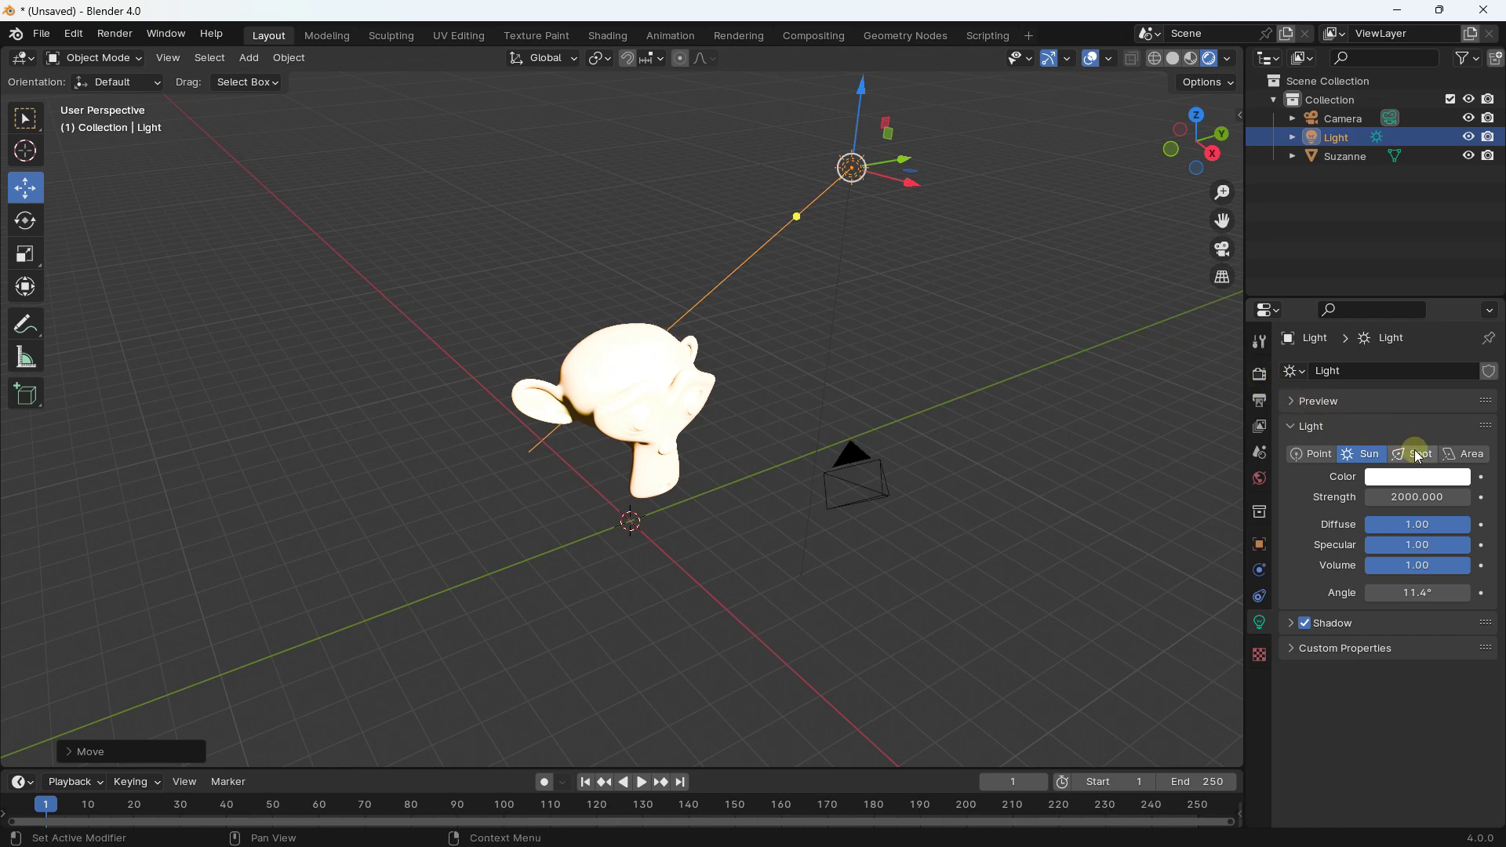
scroll(708, 312, down, 4)
shift+middle_drag(735, 307, 790, 351)
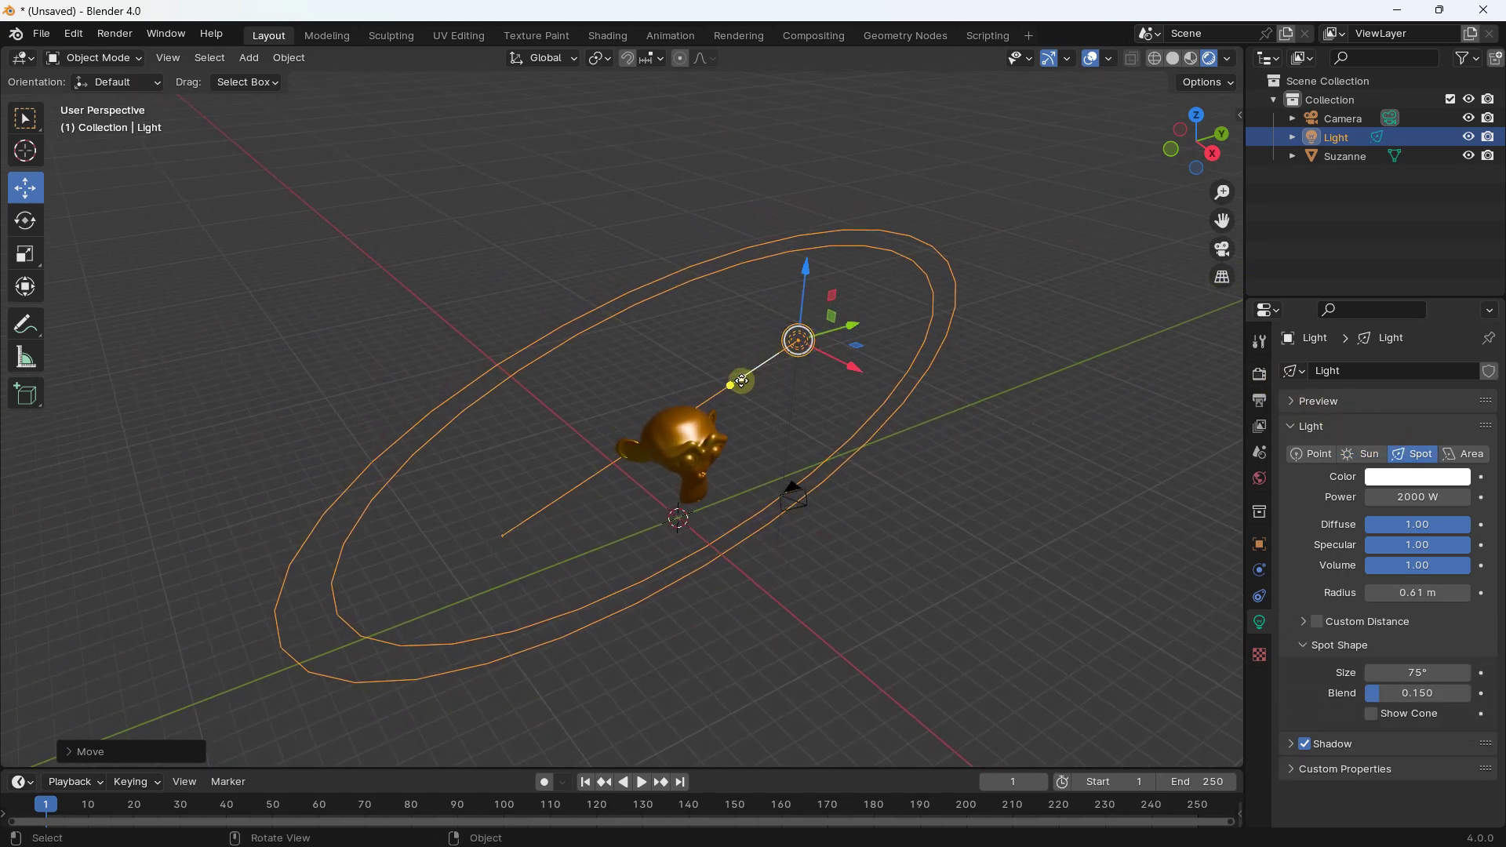
drag(734, 389, 861, 352)
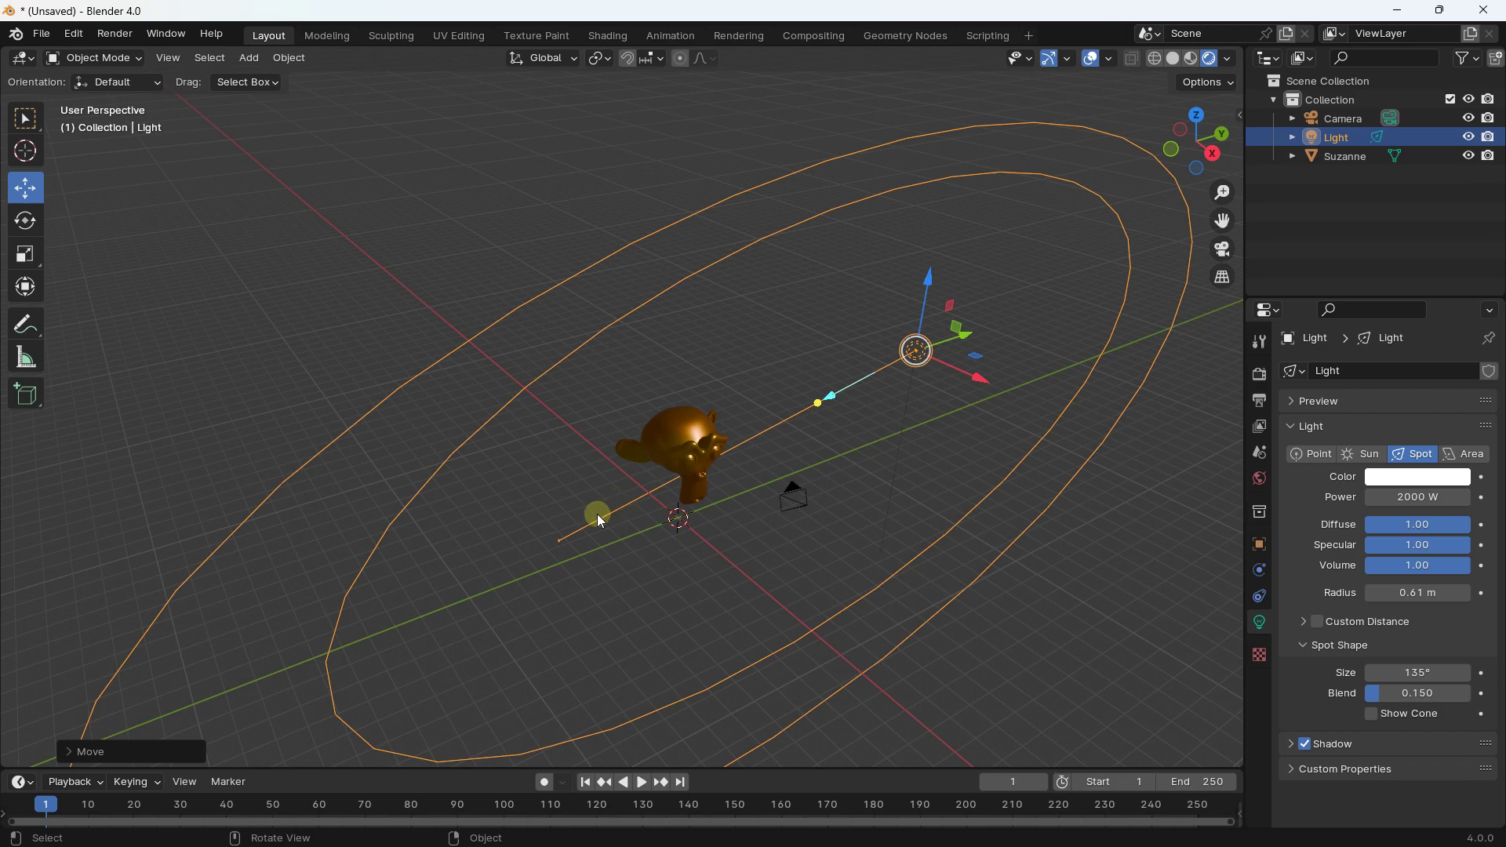
click(566, 547)
- Reposition the spot light above the monkey, with a 100° cone and a 1.31 m radius
middle_drag(791, 422, 847, 327)
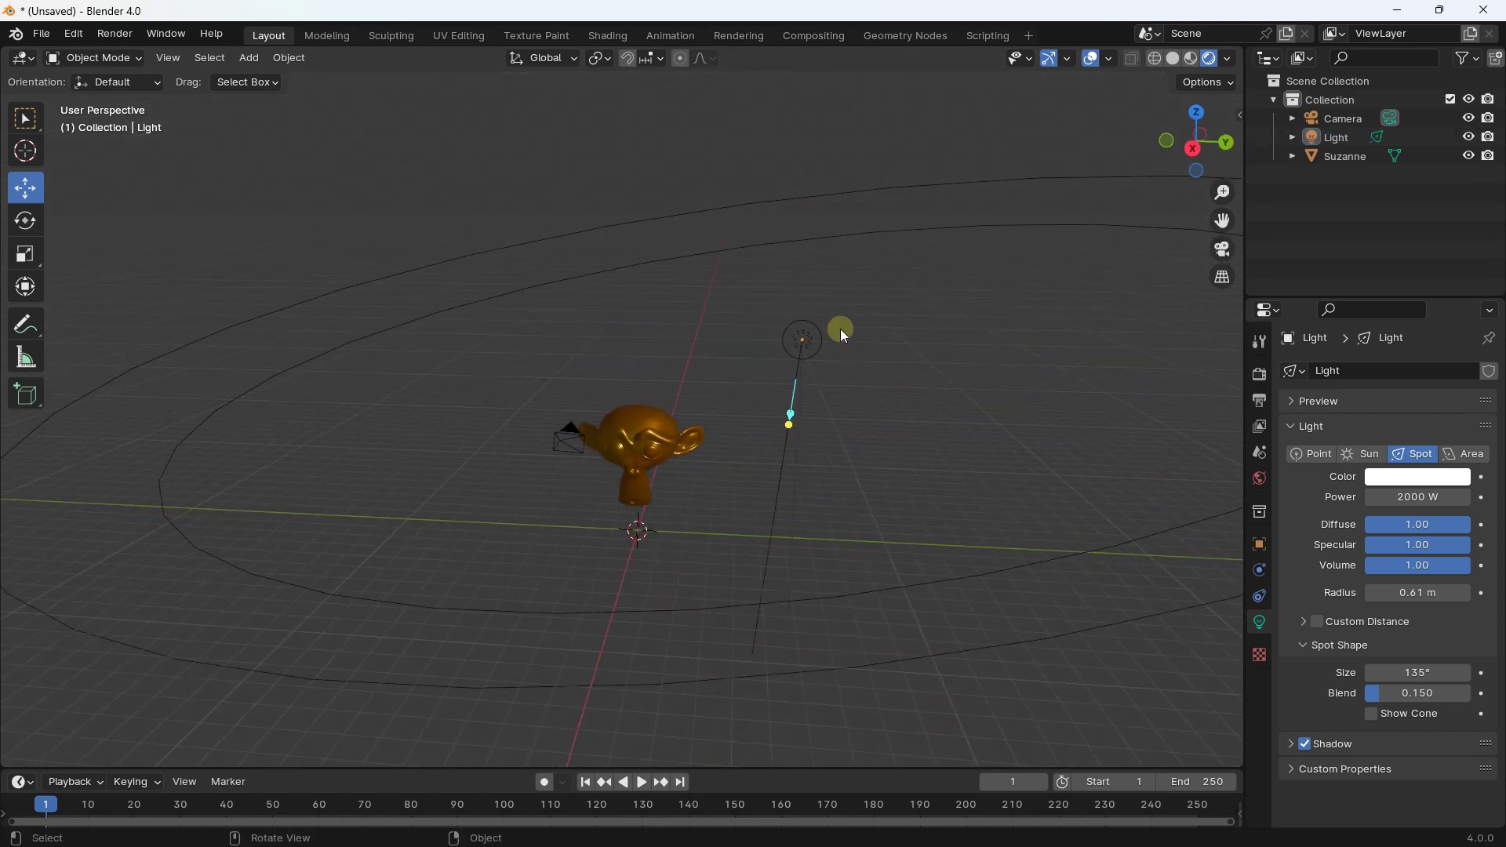
drag(799, 323, 590, 201)
click(803, 341)
middle_drag(585, 354, 727, 312)
drag(727, 312, 760, 328)
middle_drag(928, 436, 731, 322)
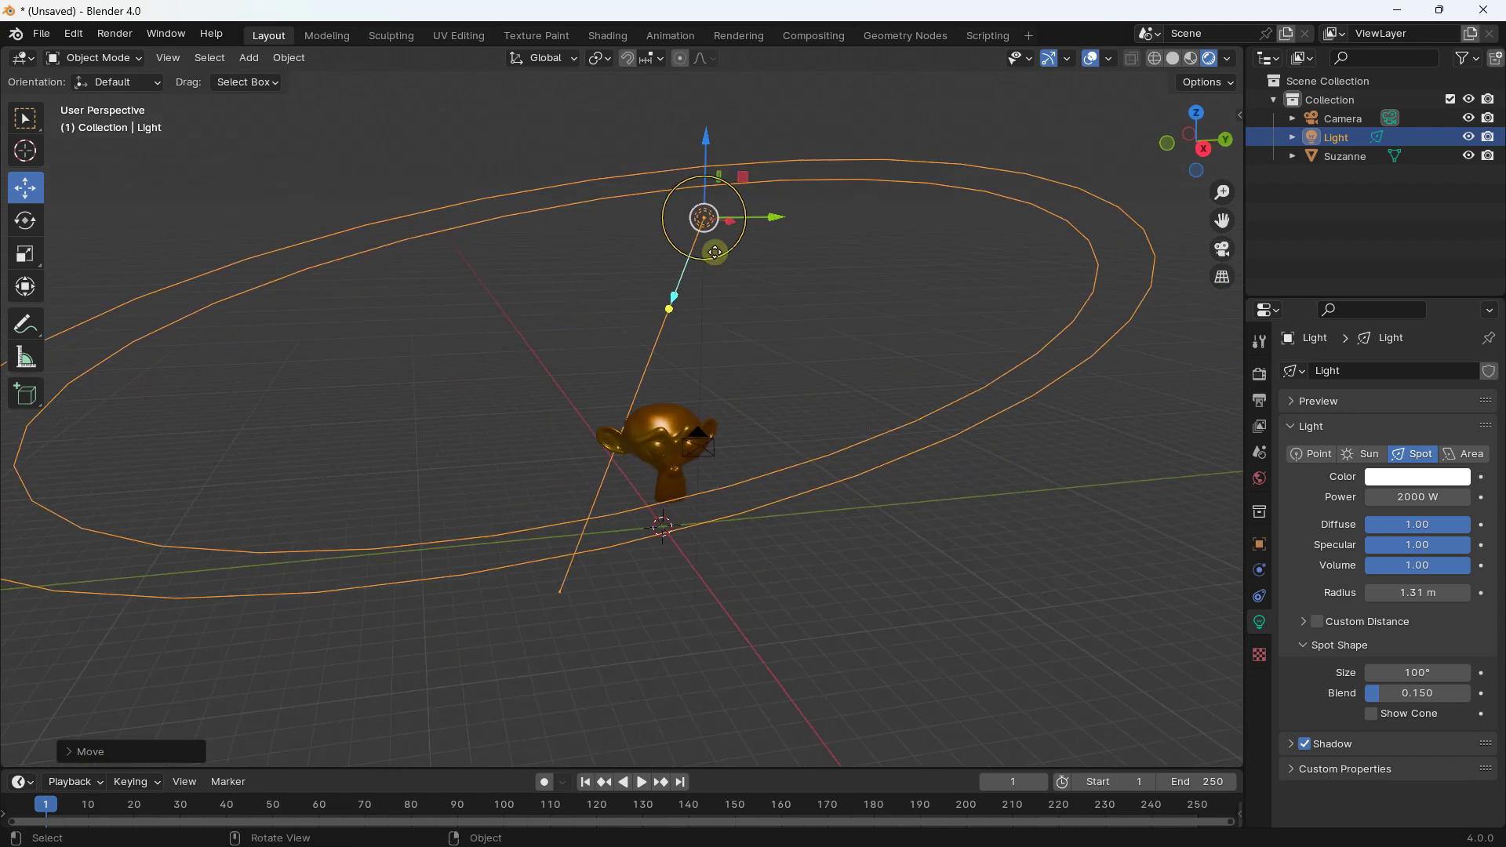
drag(704, 225, 753, 314)
- Set the spot light's power to 8000 W and check the lighting on the monkey
middle_drag(818, 477, 938, 483)
click(1392, 499)
key(BackSpace)
text(8000)
key(Return)
middle_drag(1140, 453, 965, 427)
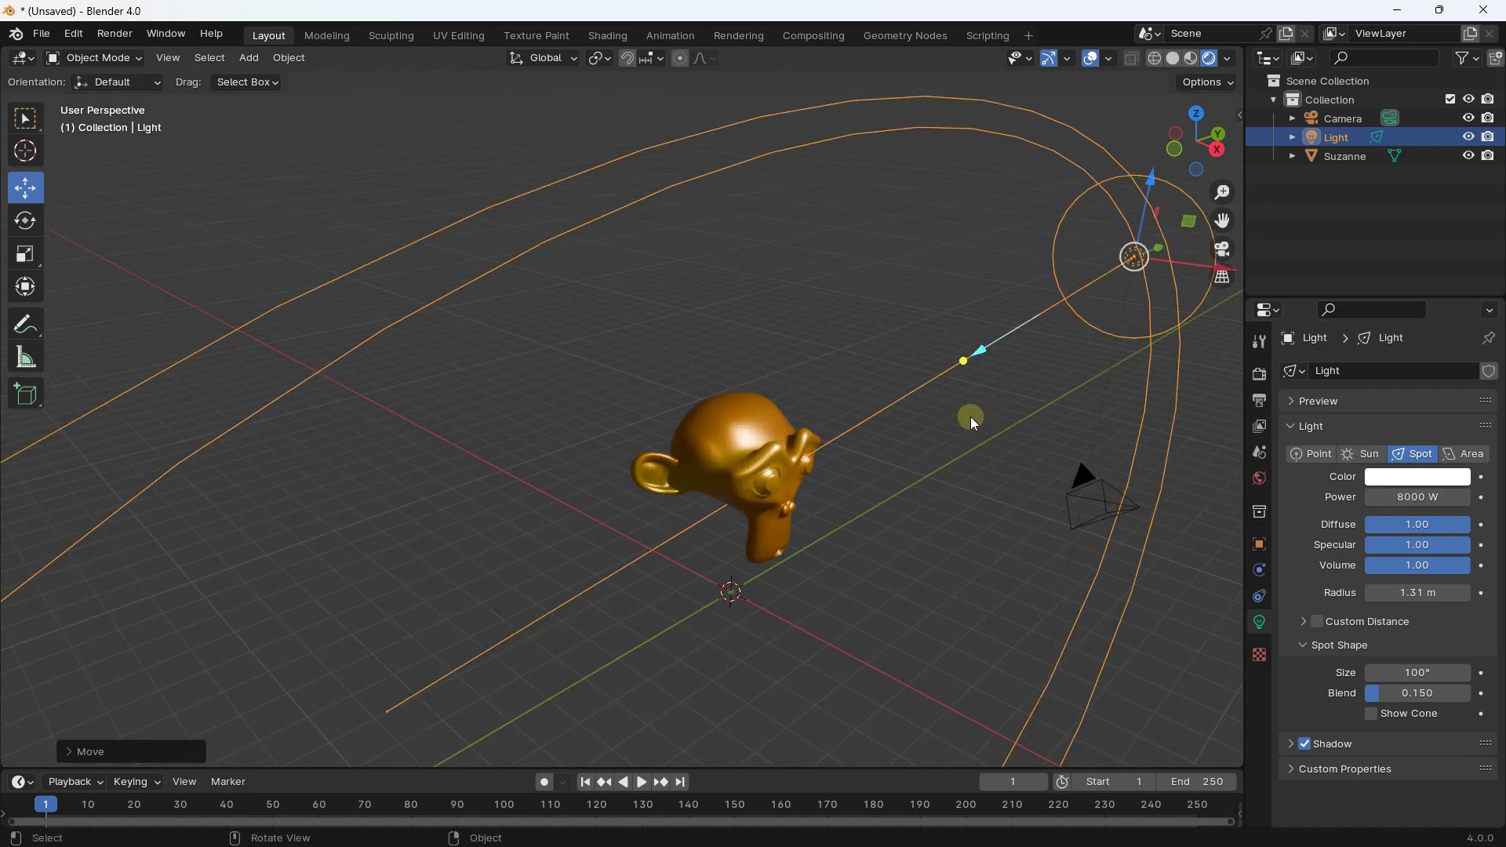
- Compare the Point, Spot and Area light types through the camera, leaving the light as Area
click(1222, 251)
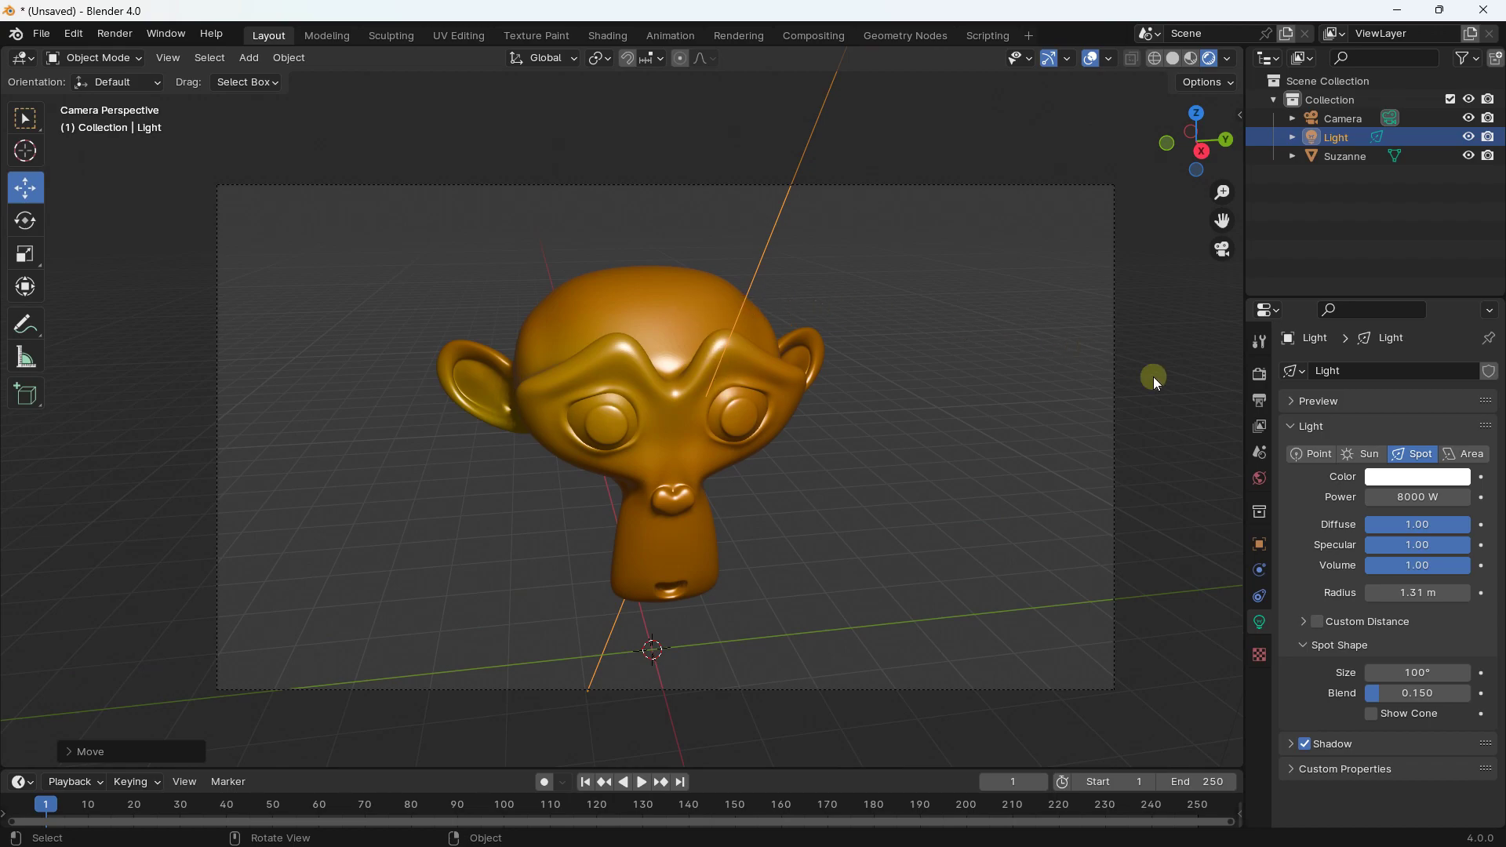
click(1319, 453)
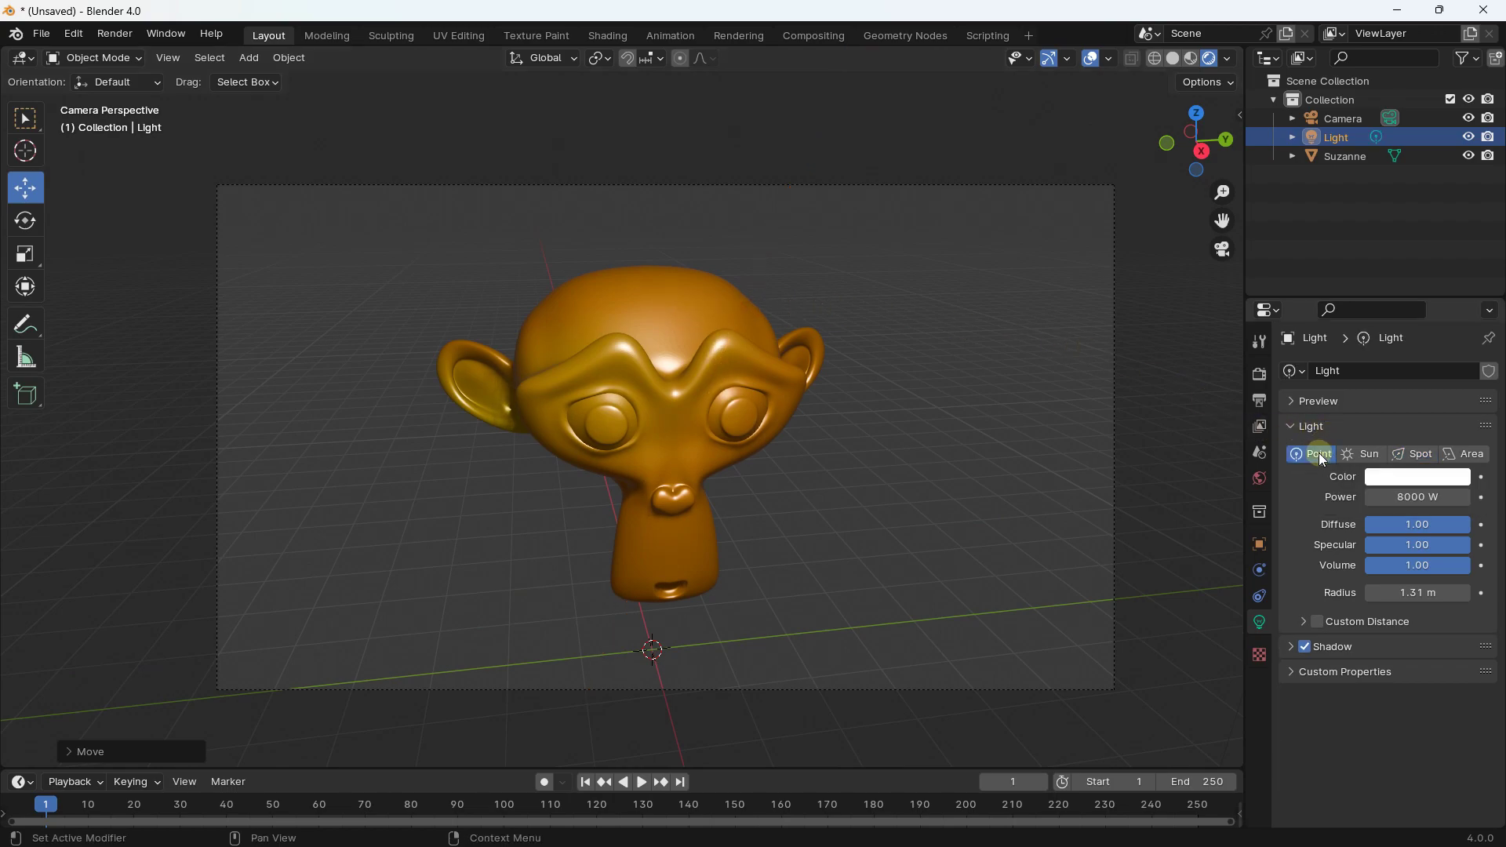
click(1414, 458)
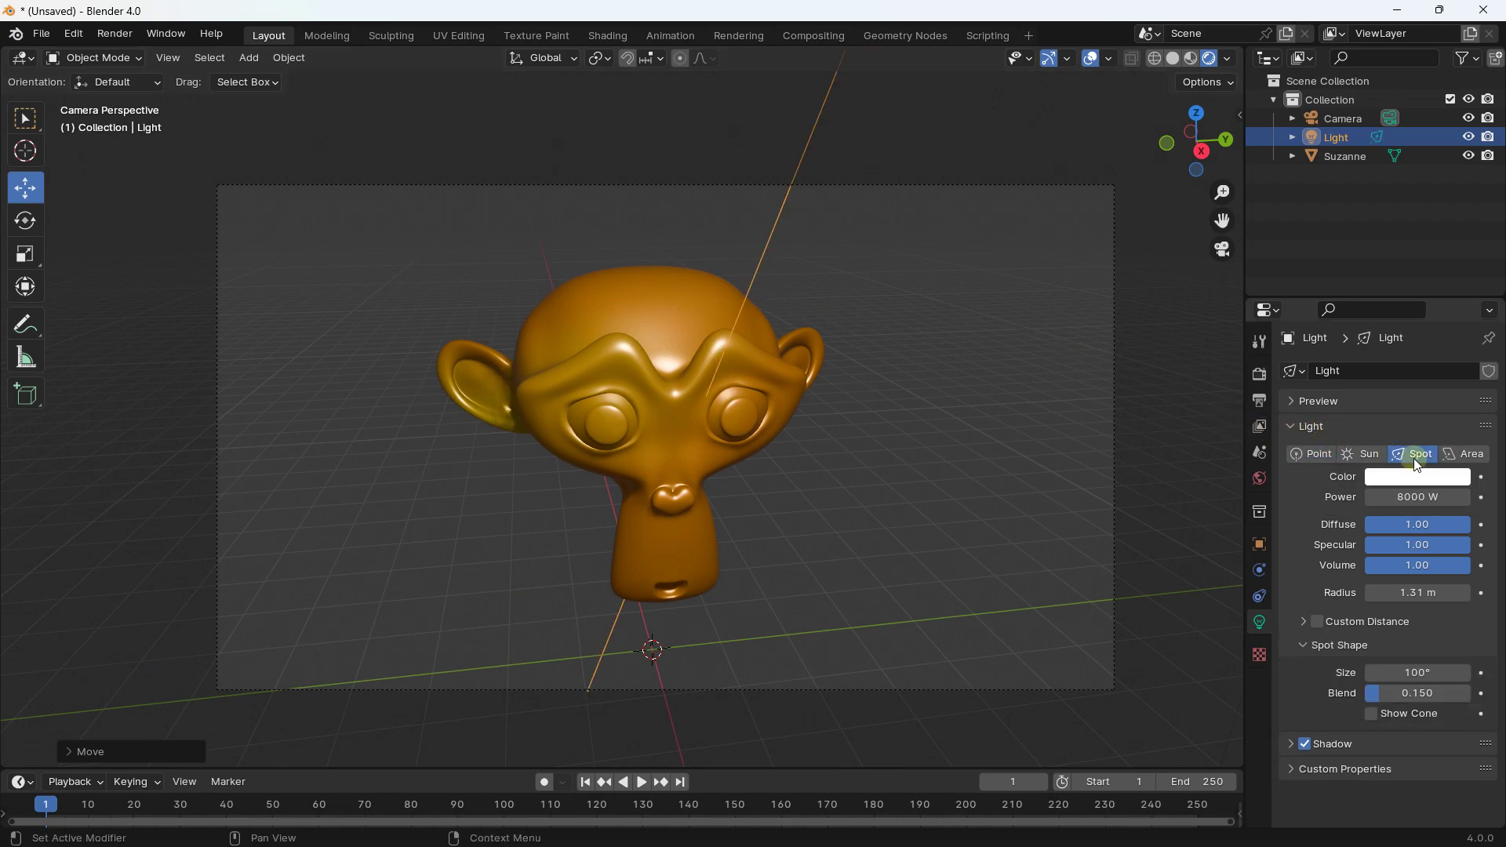
click(1463, 455)
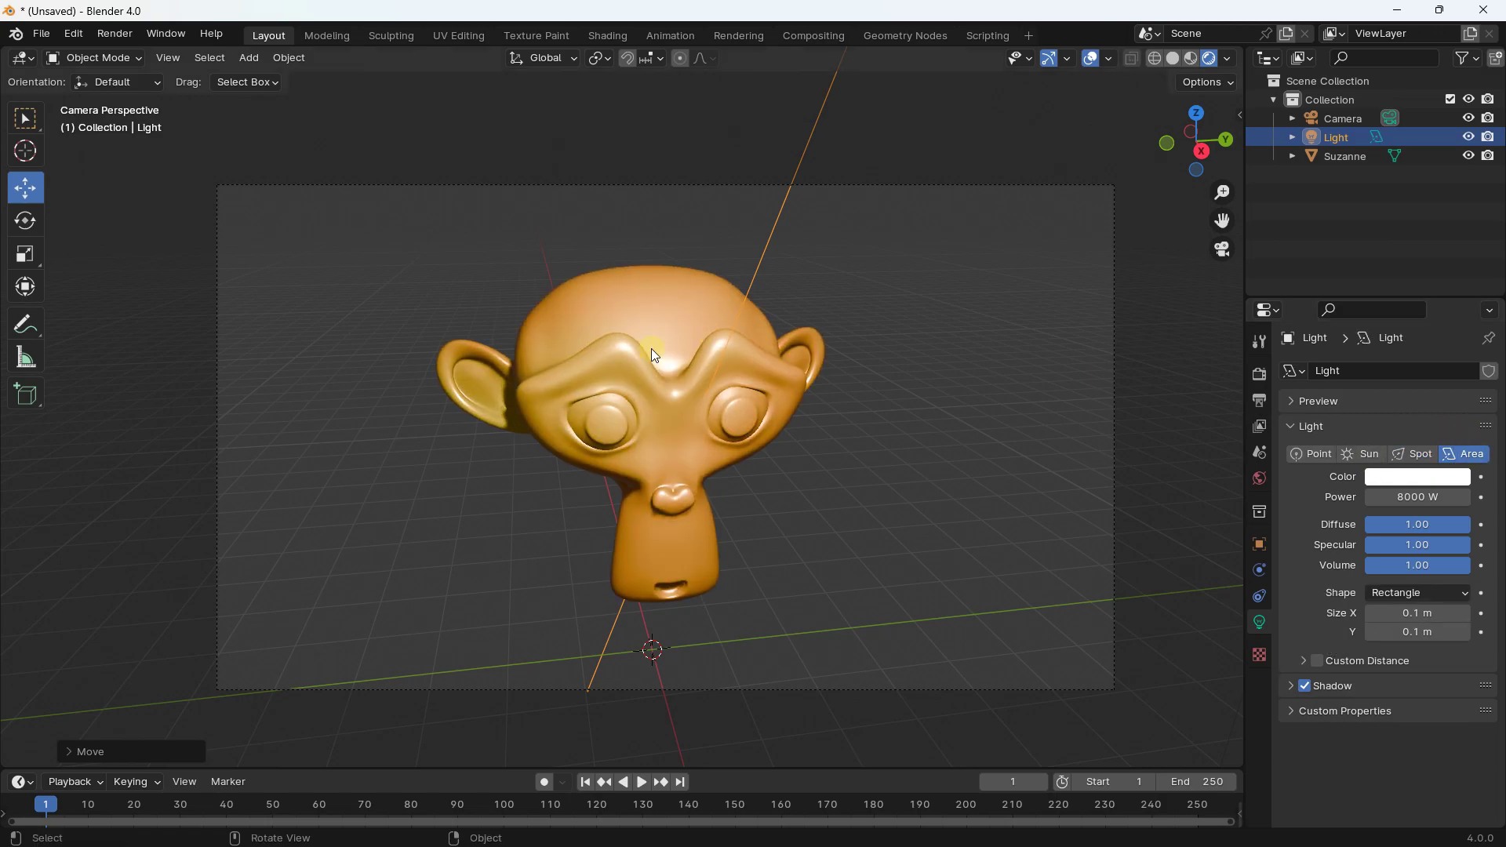
scroll(651, 349, down, 5)
click(1225, 249)
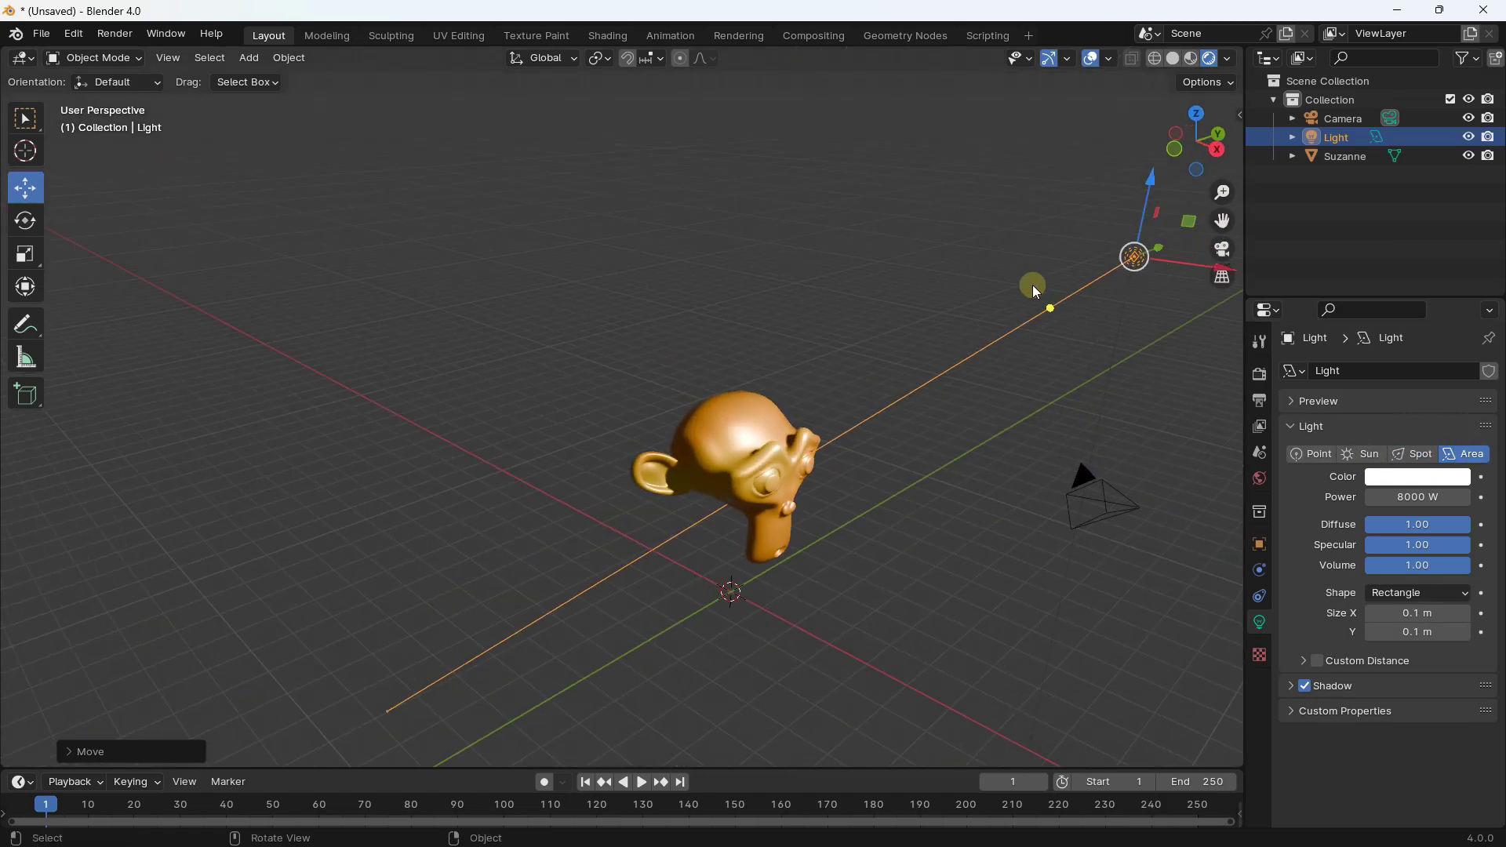
- Resize the rectangular area light in the viewport to about 2.24 m by 3.3 m
middle_drag(994, 309, 750, 324)
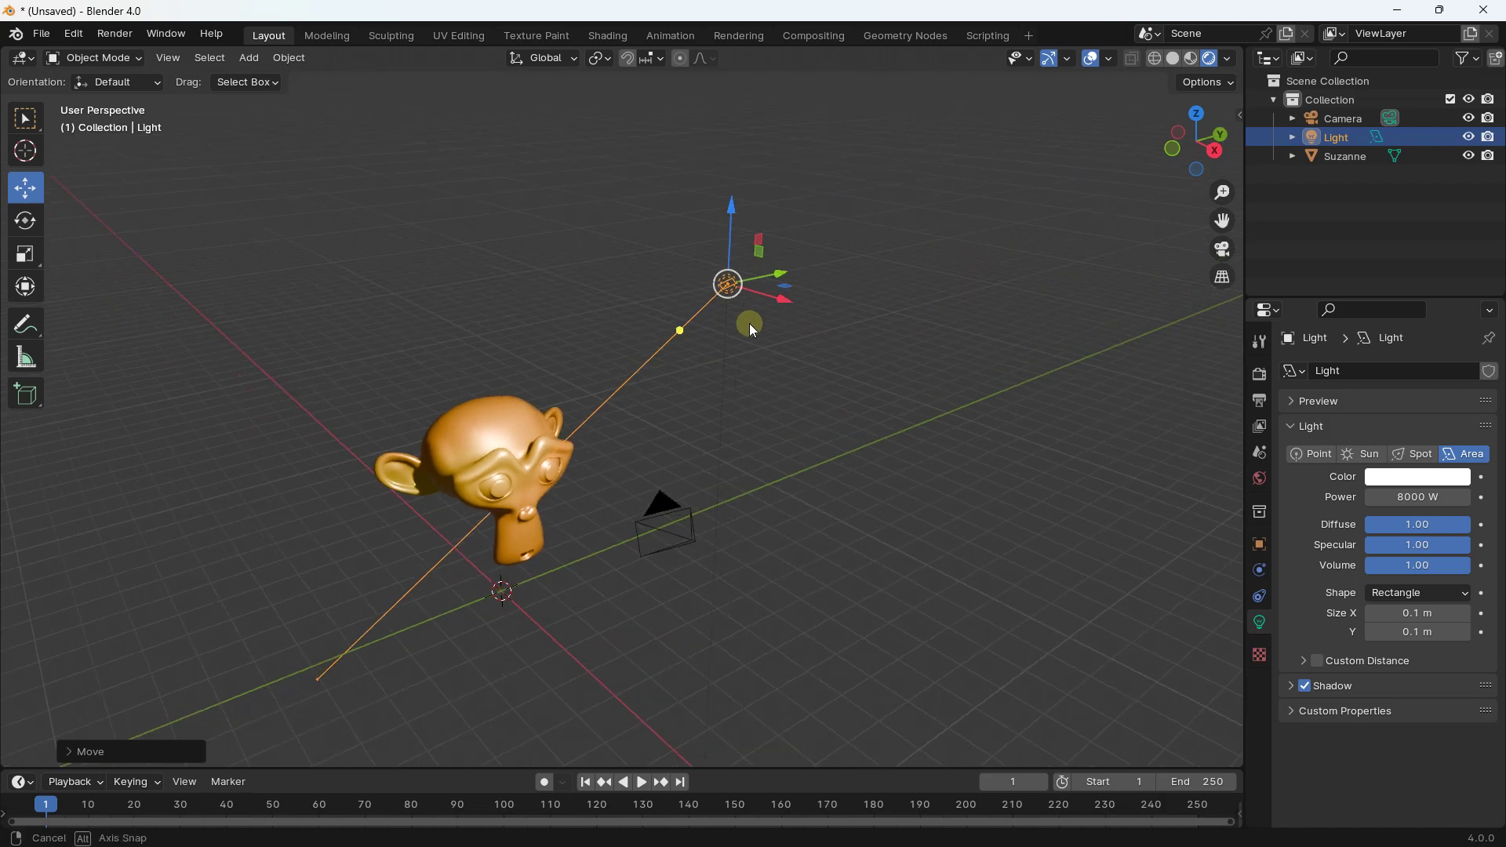
click(679, 332)
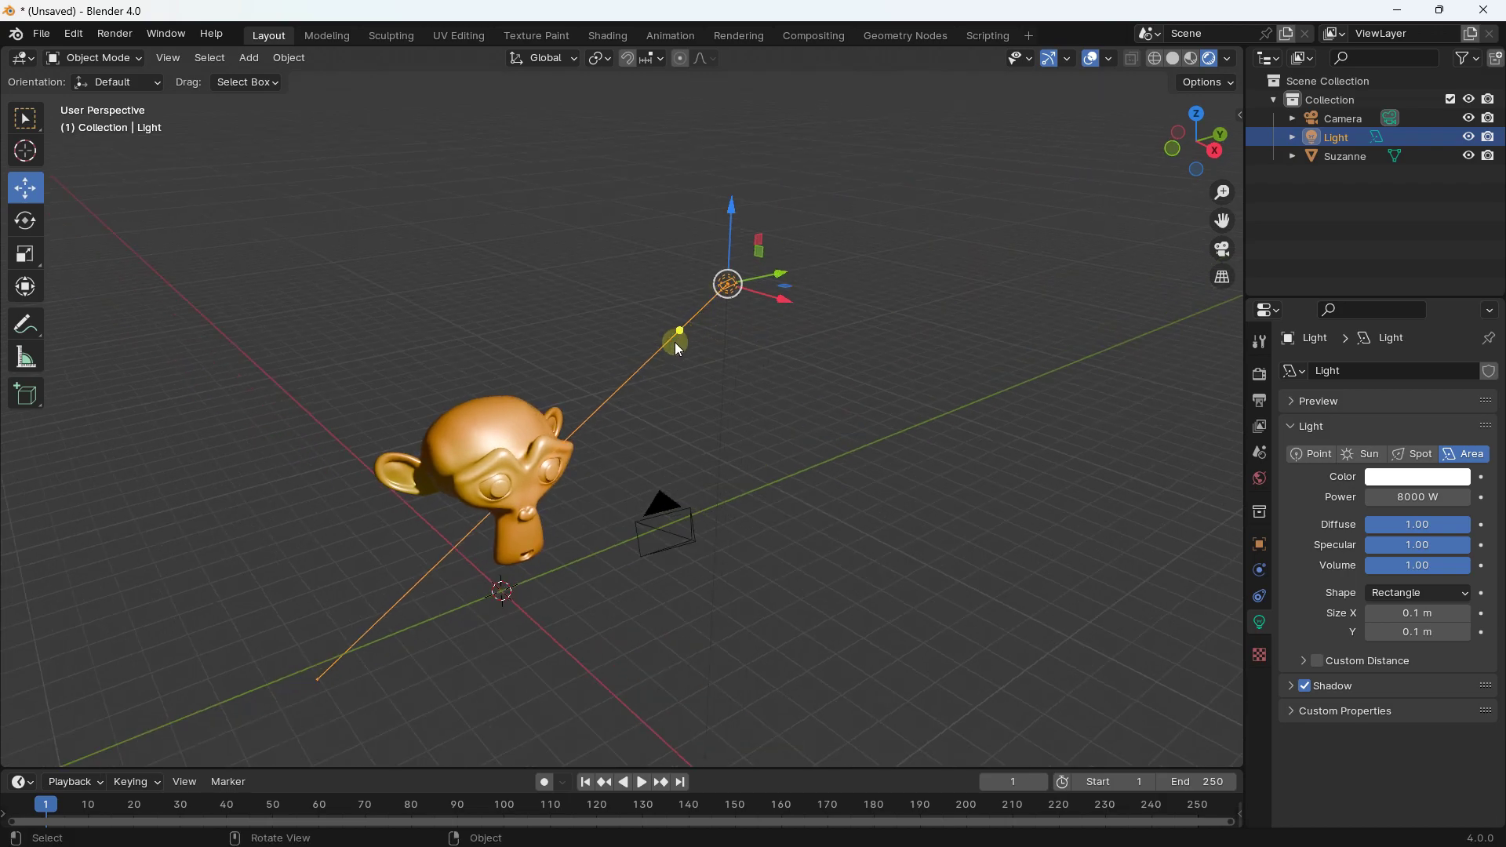
drag(727, 284, 642, 354)
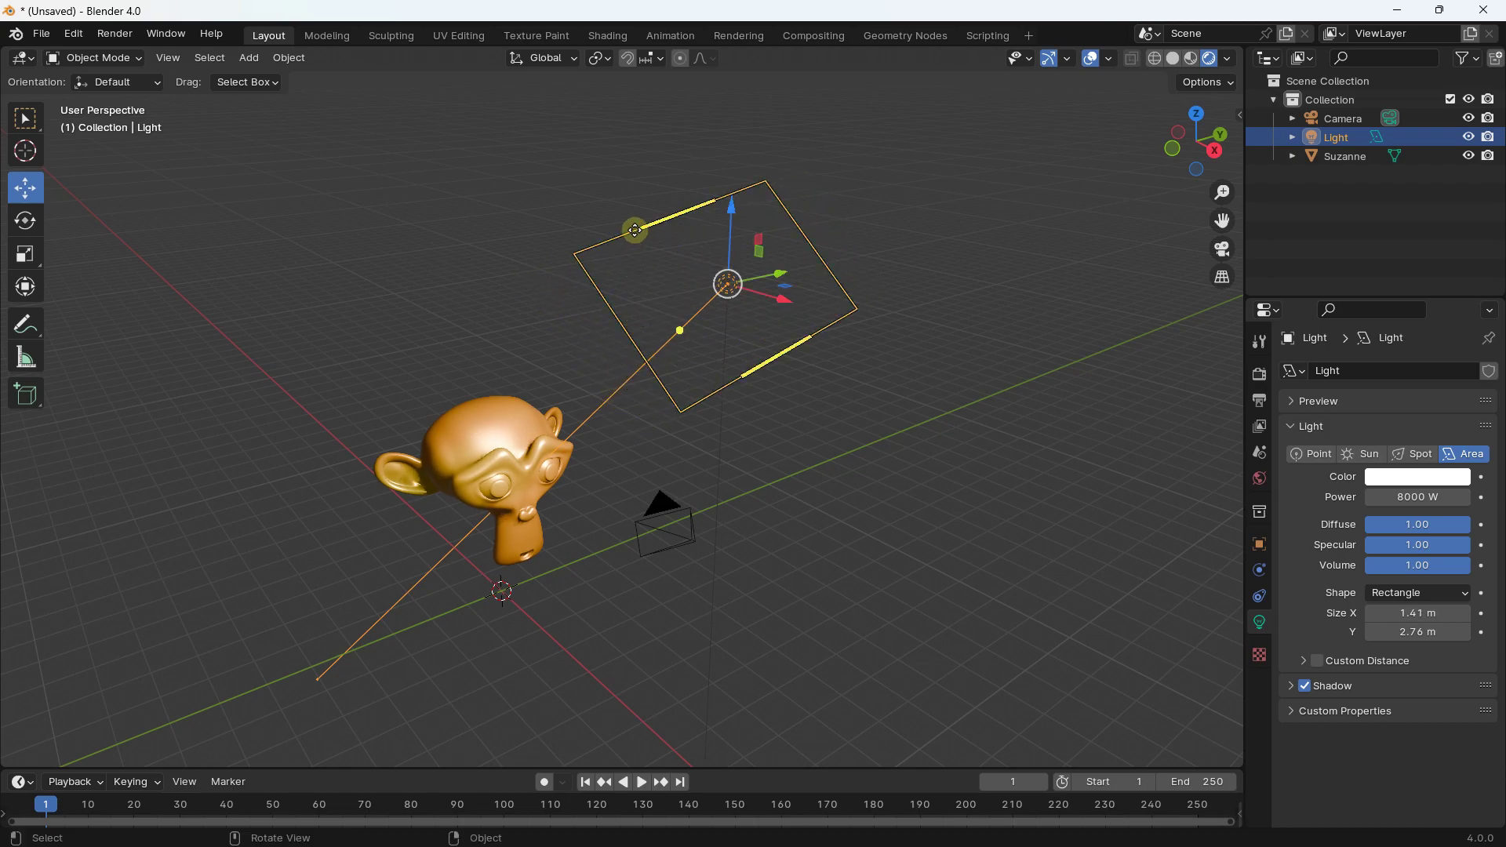
mouse_move(649, 231)
mouse_down()
mouse_move(639, 168)
mouse_move(633, 207)
mouse_up()
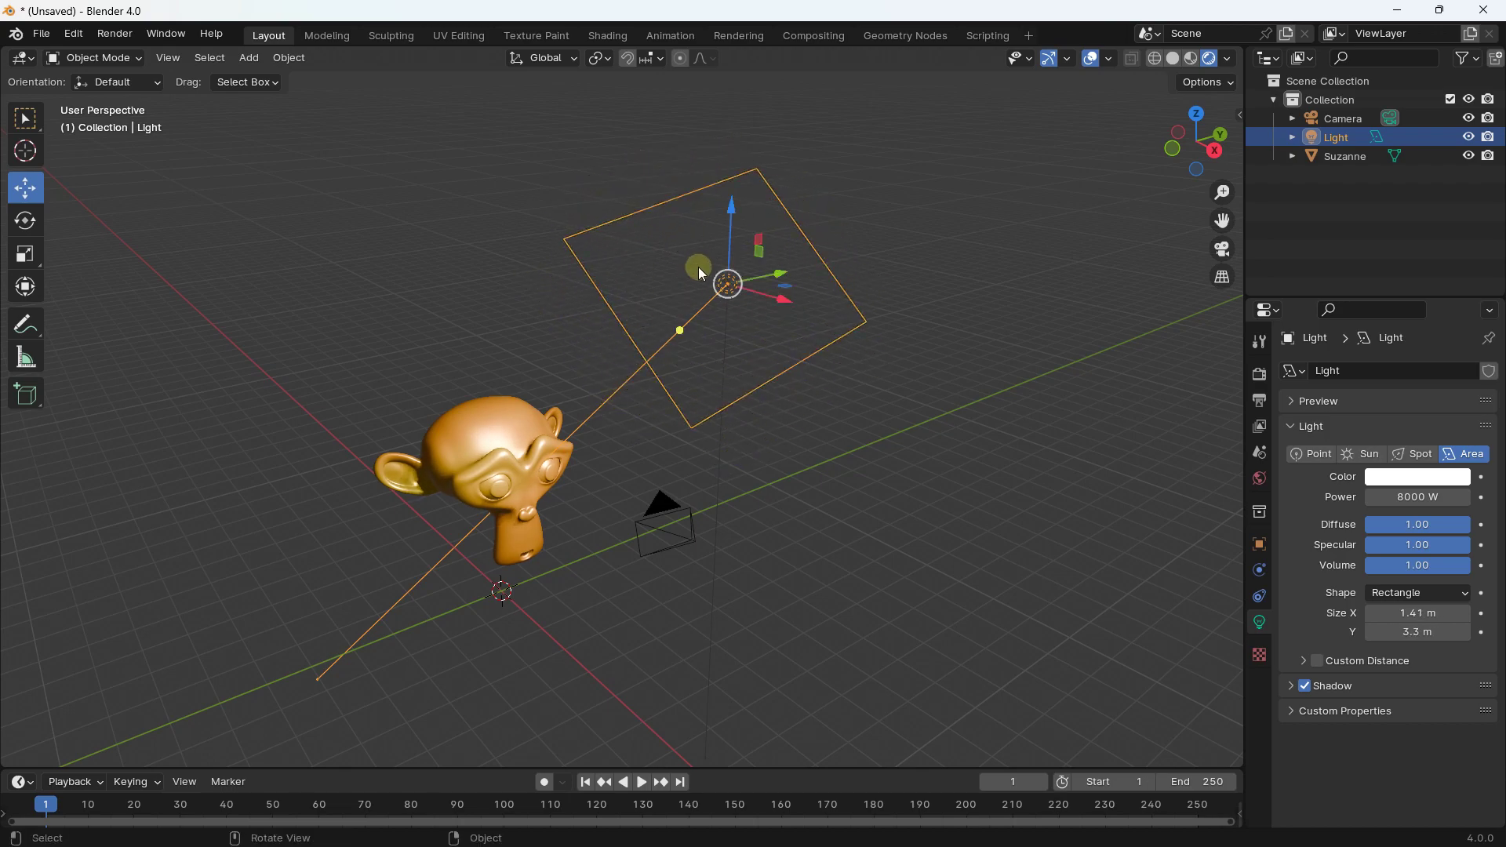
drag(638, 345, 549, 373)
middle_drag(761, 486, 683, 520)
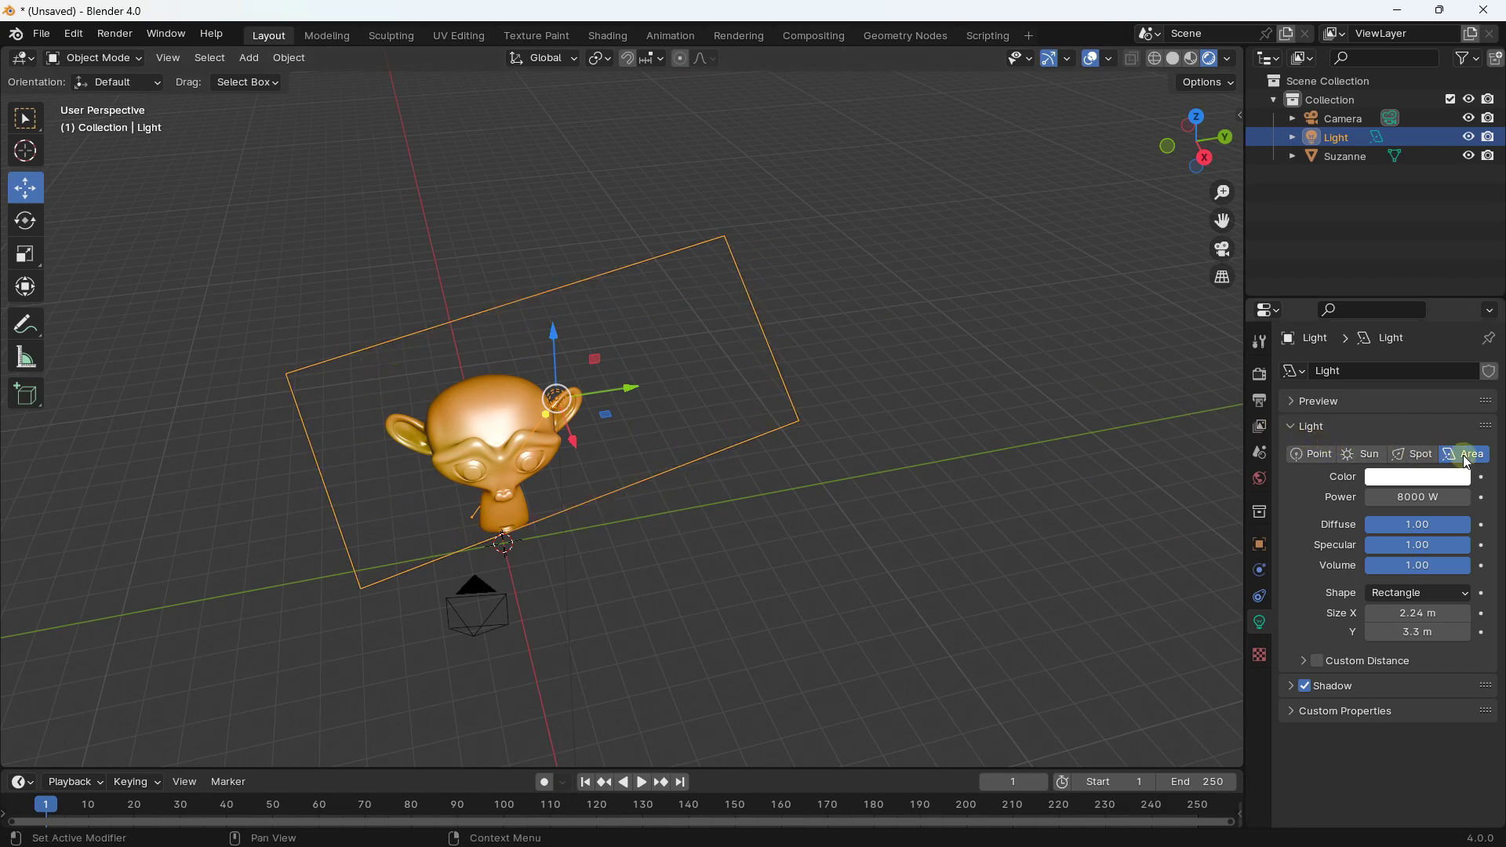
- Alternate the light between Point and Area in the camera view to compare the monkey's shading
click(1224, 250)
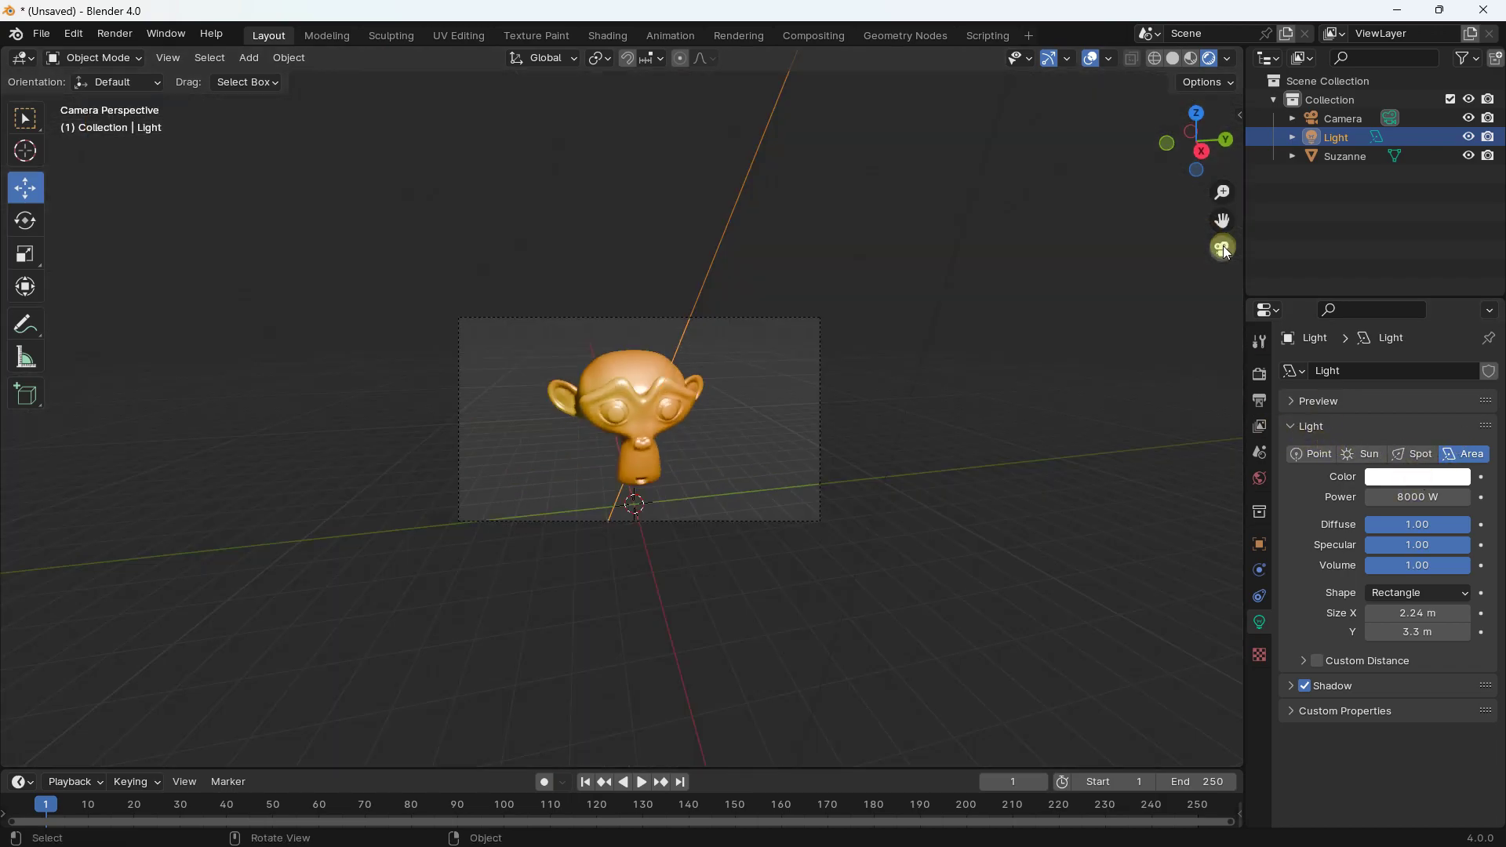
scroll(633, 408, up, 3)
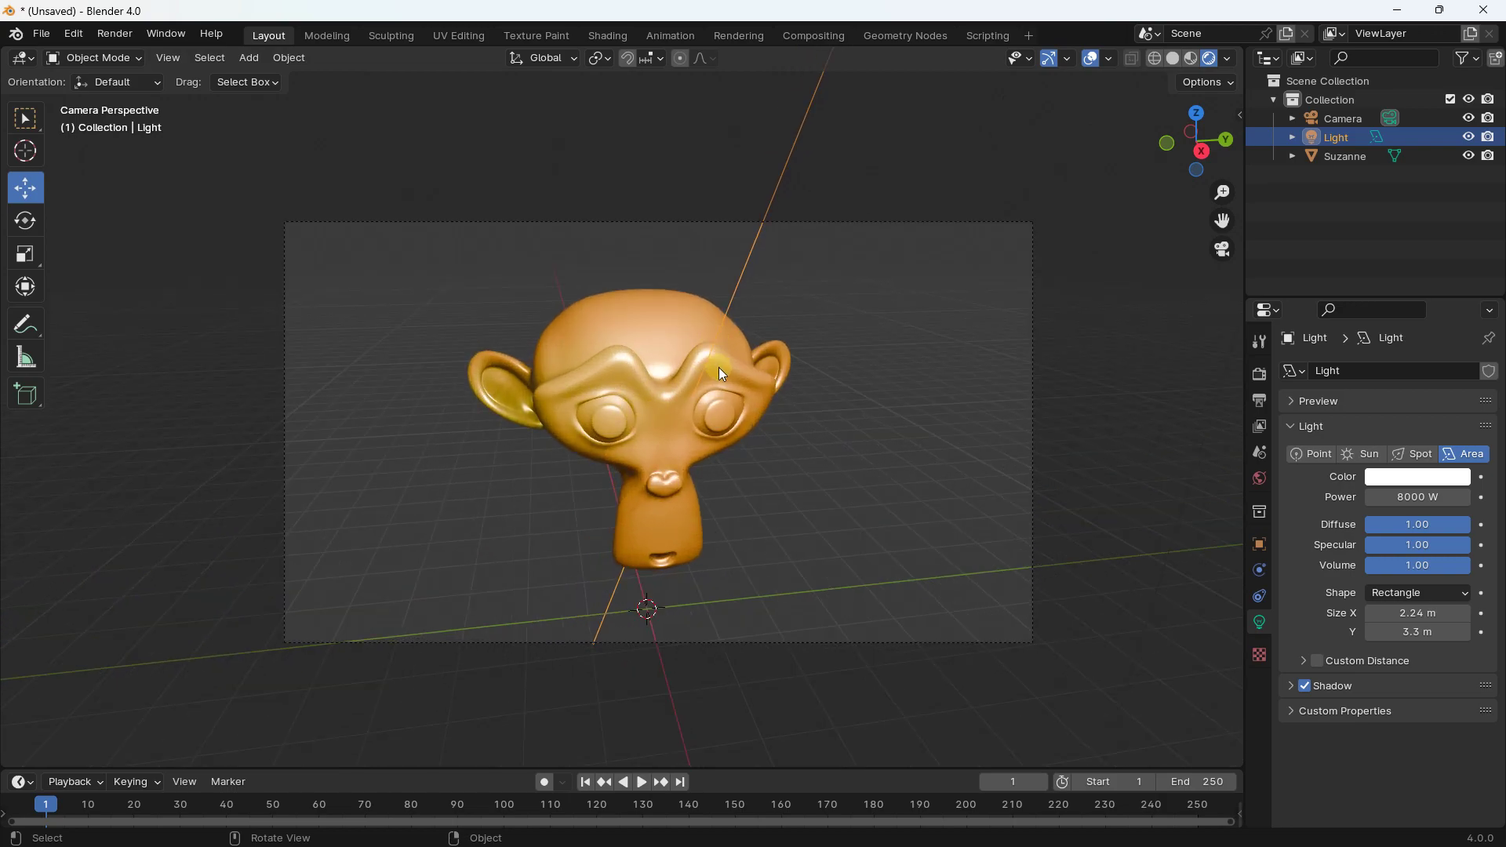
scroll(721, 374, up, 1)
click(1324, 454)
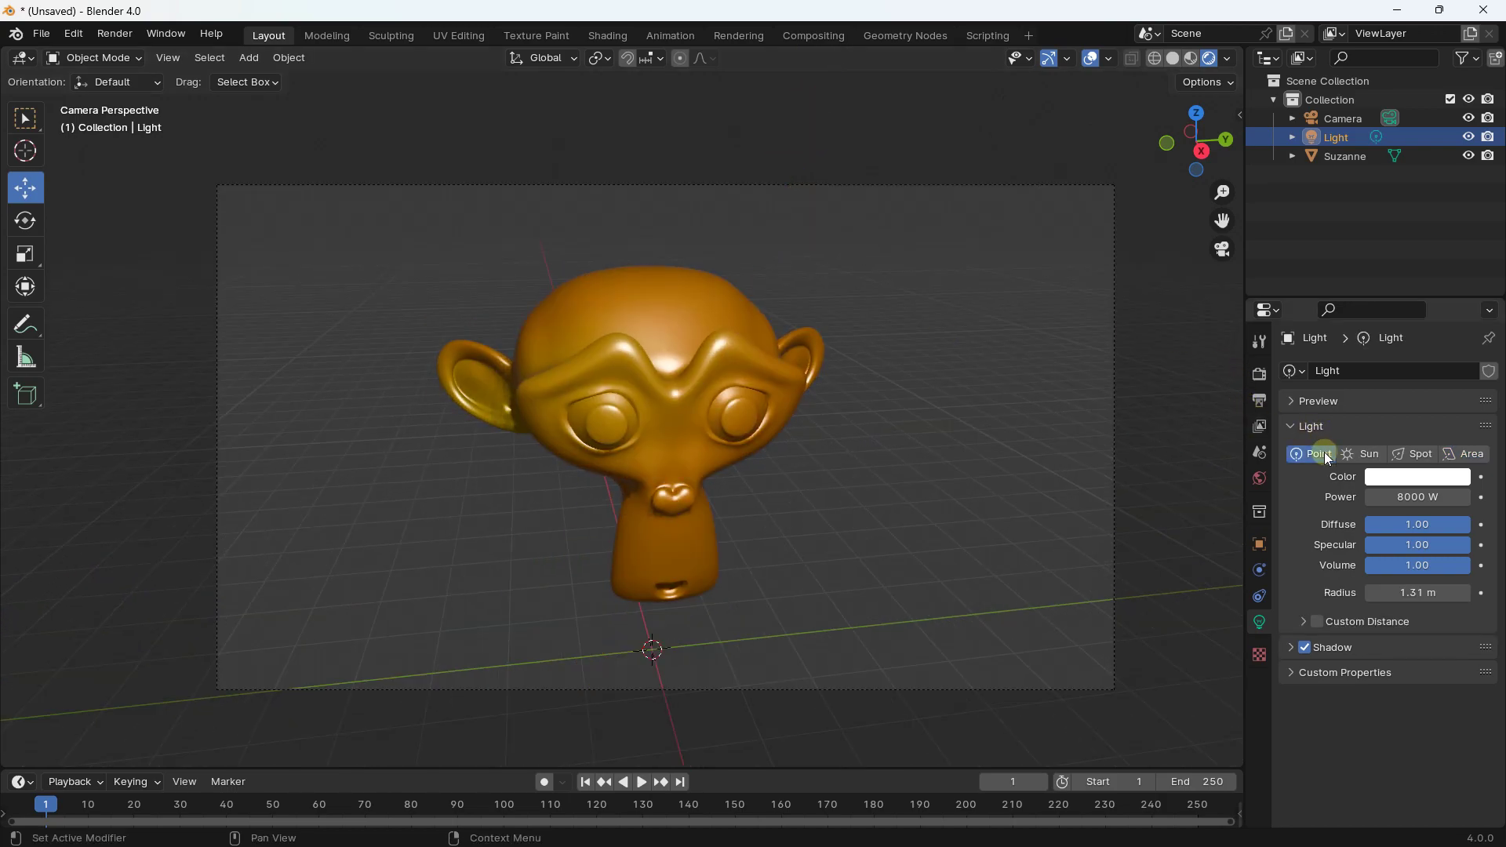
click(1466, 456)
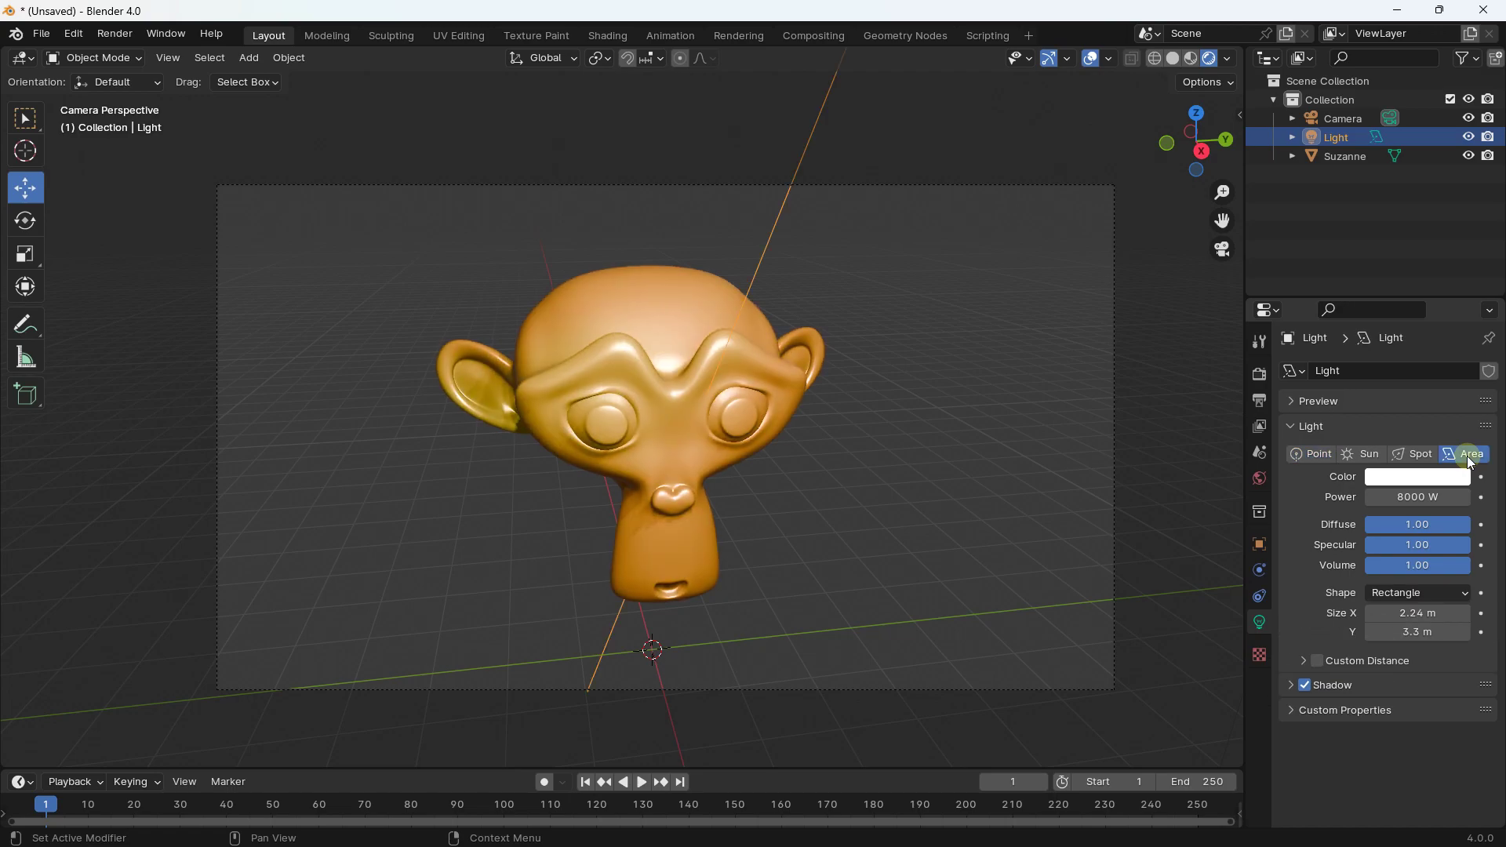
click(1314, 454)
click(1445, 453)
- Enlarge the area light to about 3.6 m by 5.69 m in the viewport
scroll(697, 349, down, 5)
middle_drag(698, 350, 755, 405)
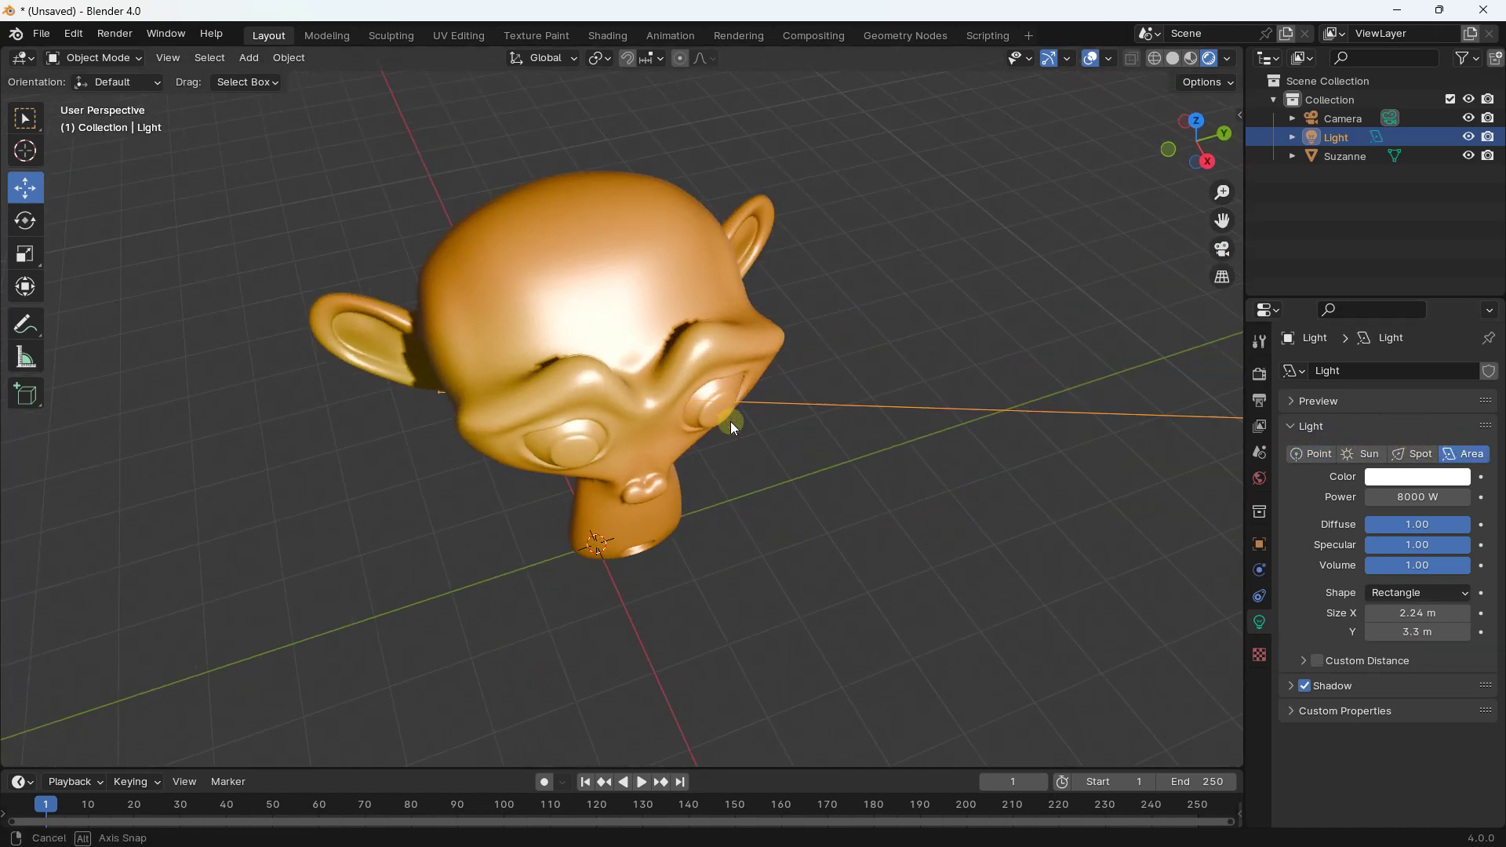
scroll(754, 405, down, 5)
drag(722, 367, 710, 312)
drag(621, 492, 554, 524)
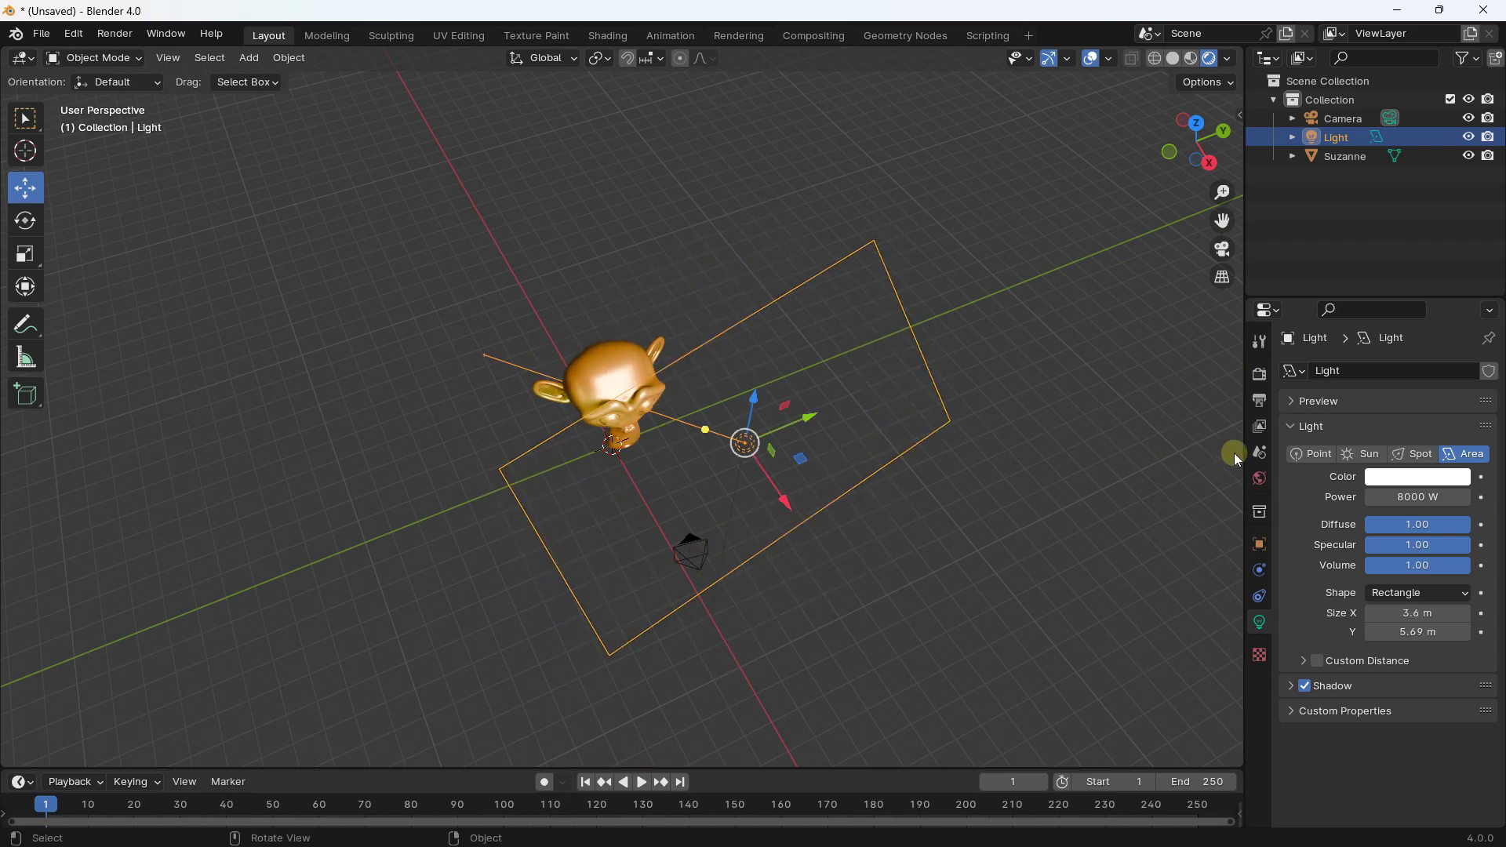
middle_drag(853, 440, 1202, 420)
- Switch the light to Point, keep its power at 8000 W, and reposition it closer to the monkey
click(1311, 454)
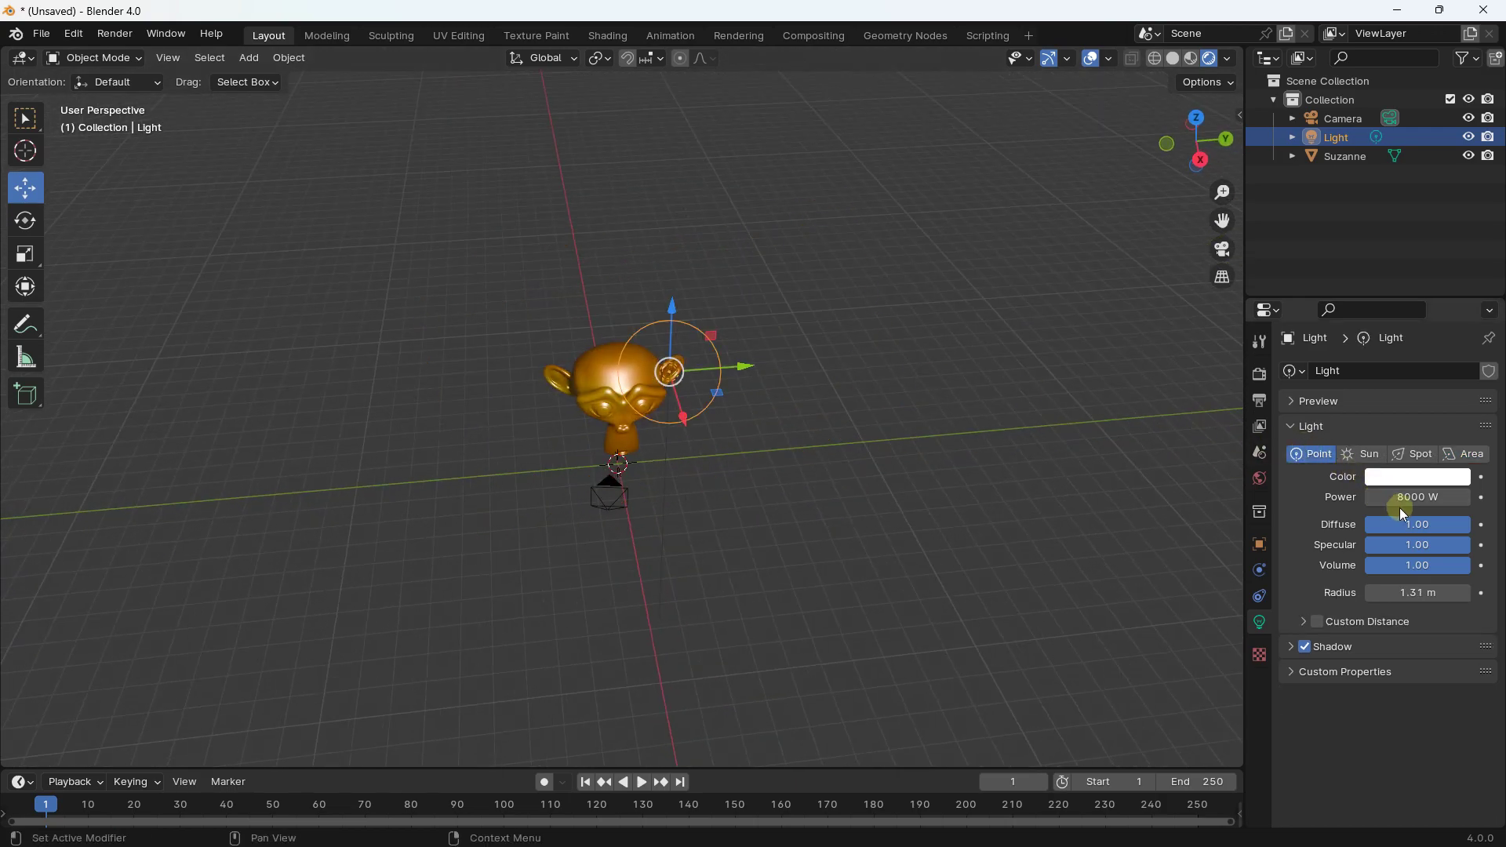
click(1399, 502)
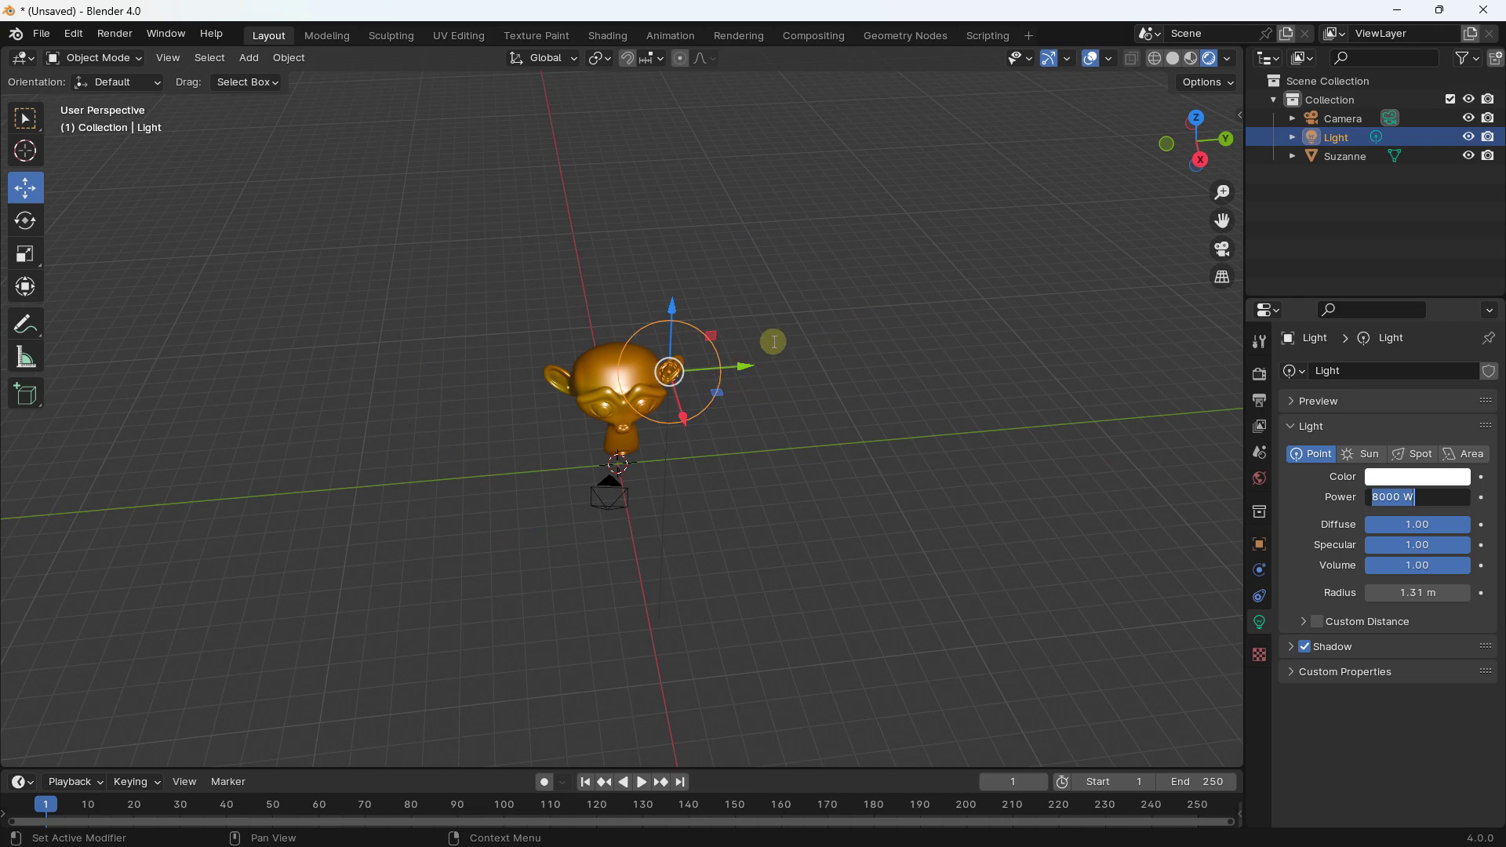
key(Return)
middle_drag(760, 400, 813, 255)
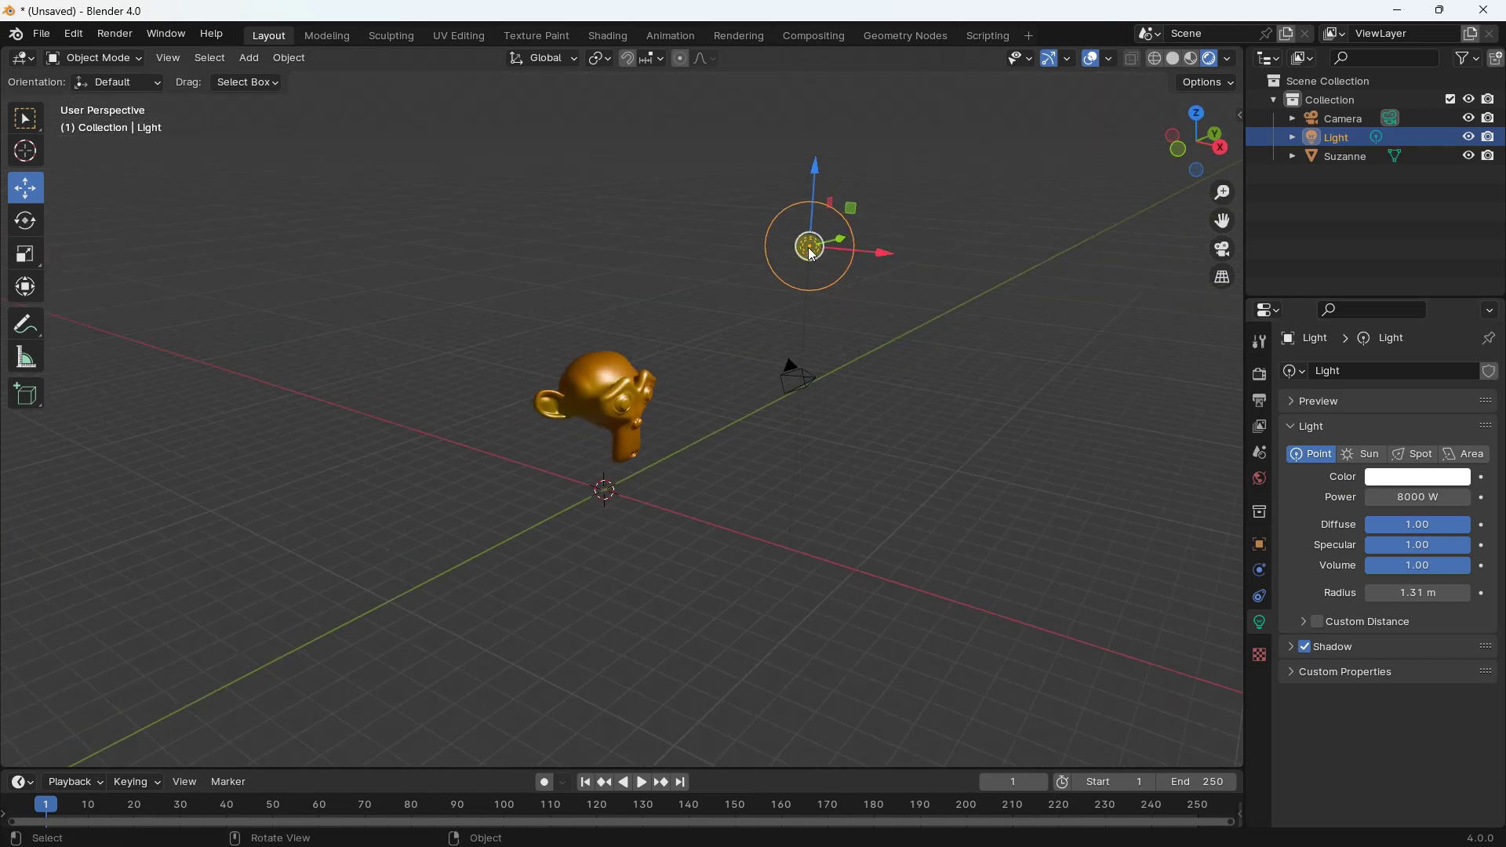
drag(813, 255, 736, 311)
middle_drag(850, 326, 789, 303)
- Render the scene as a still image, inspect the lit monkey, and close the render window
click(114, 34)
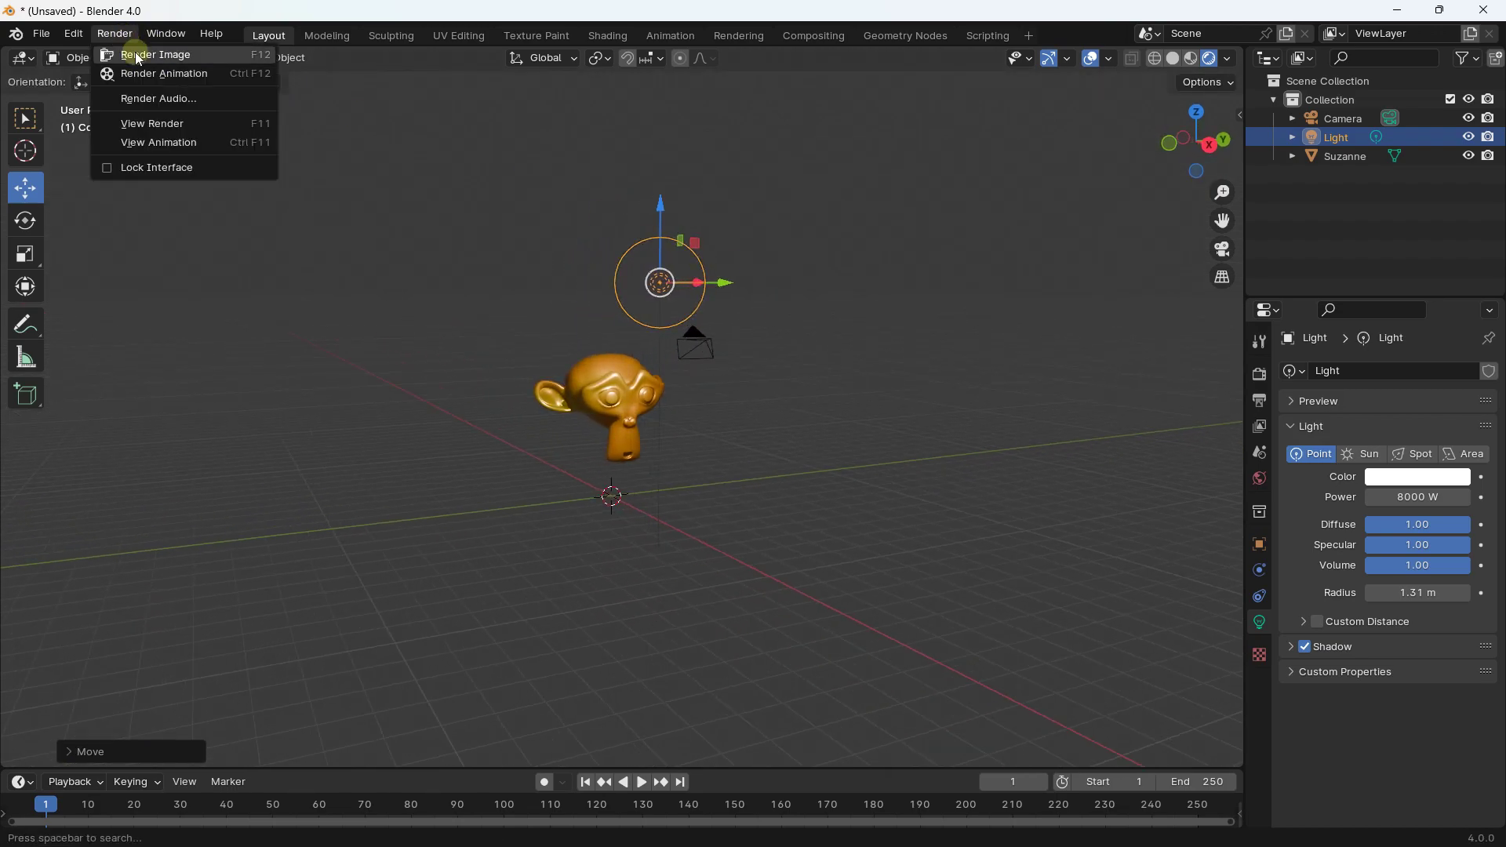
click(138, 57)
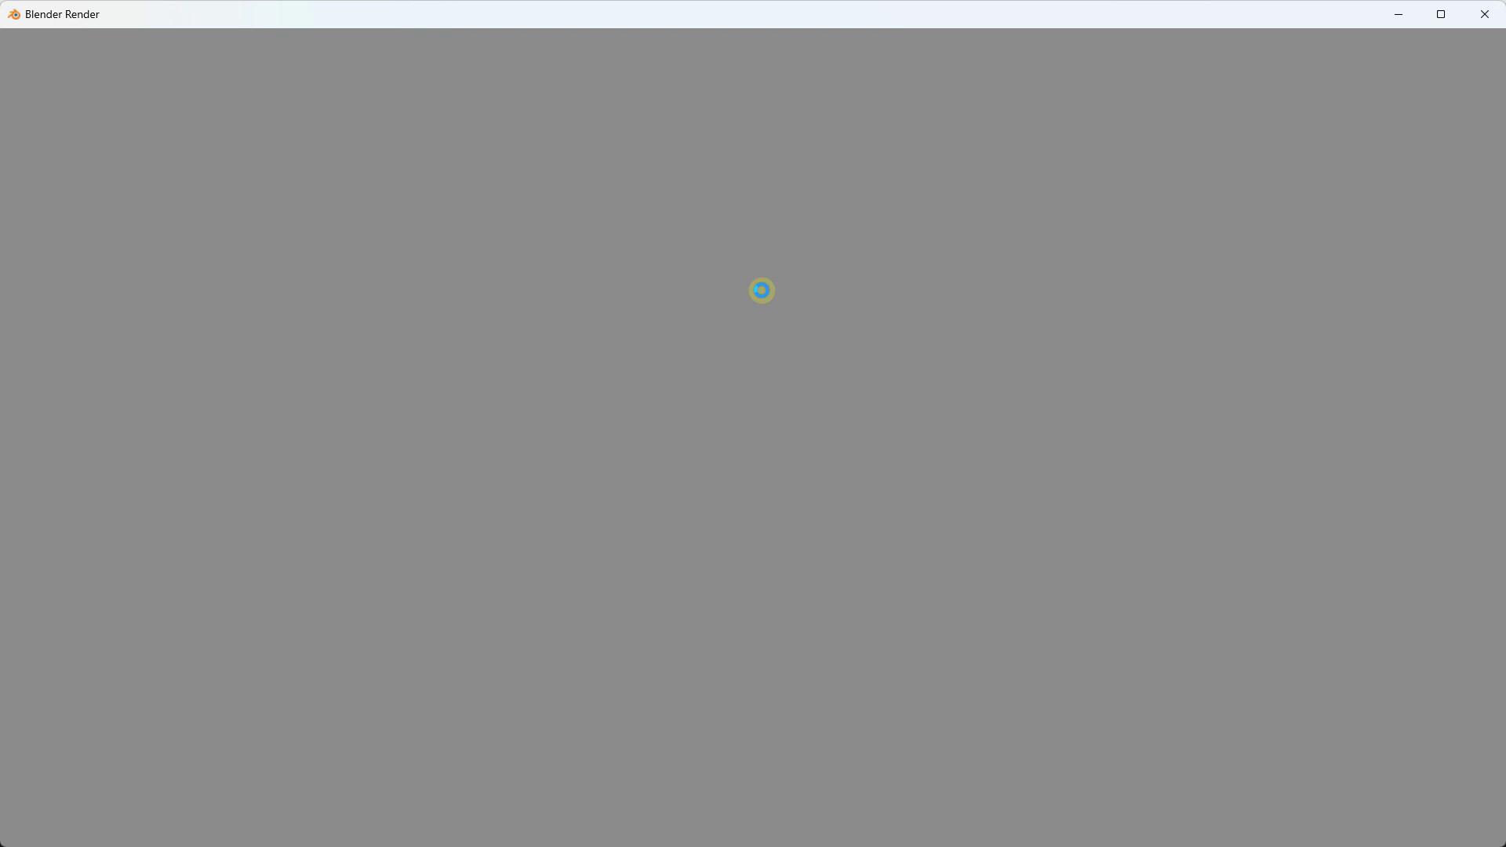
scroll(764, 317, down, 4)
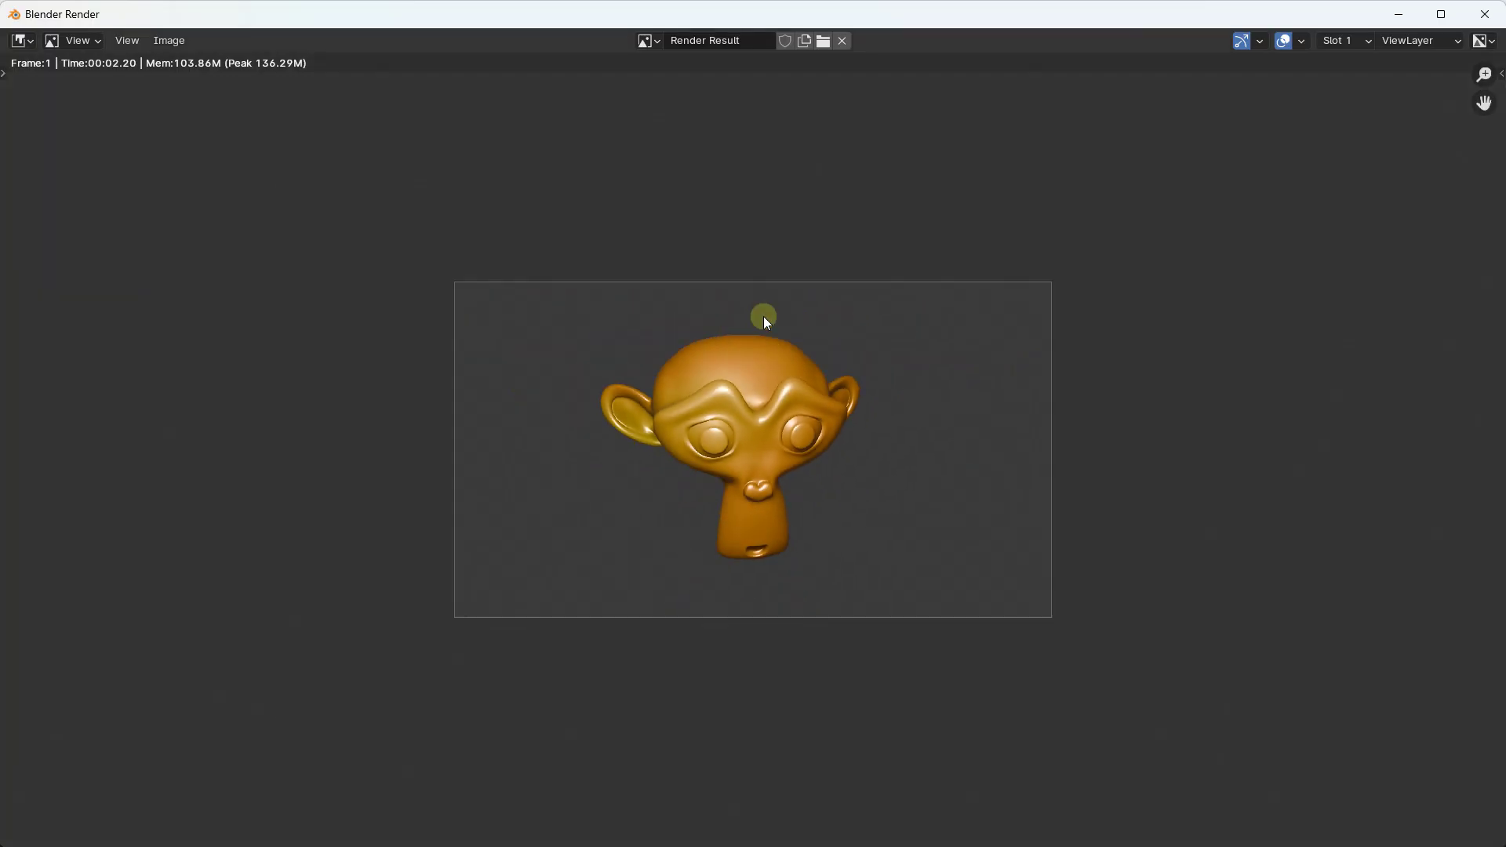
scroll(775, 318, up, 2)
click(1485, 14)
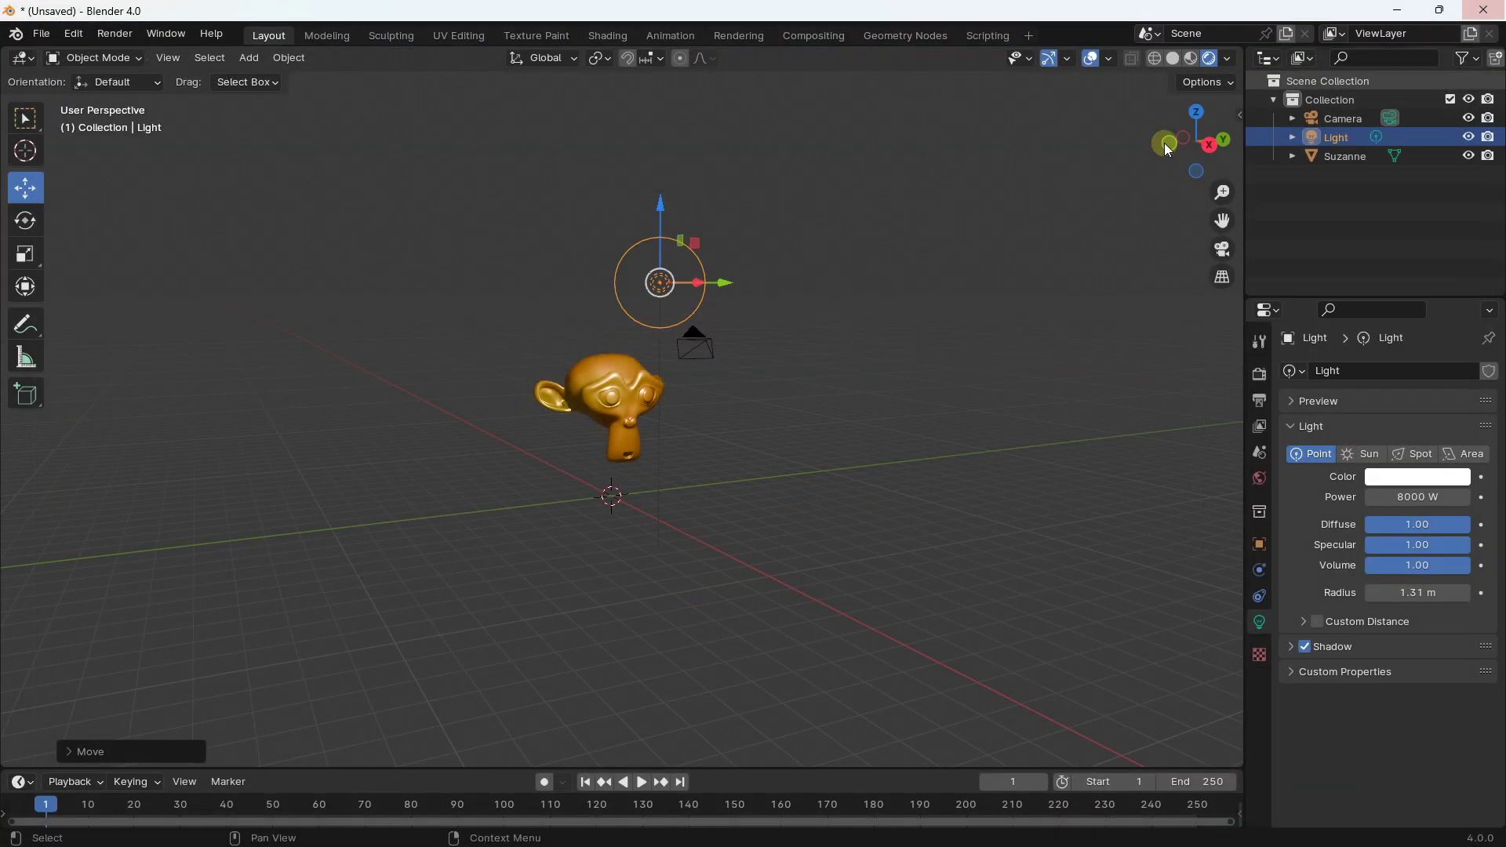
- Deselect the light and examine the placement of the monkey, light and camera from several angles
middle_drag(742, 262, 782, 317)
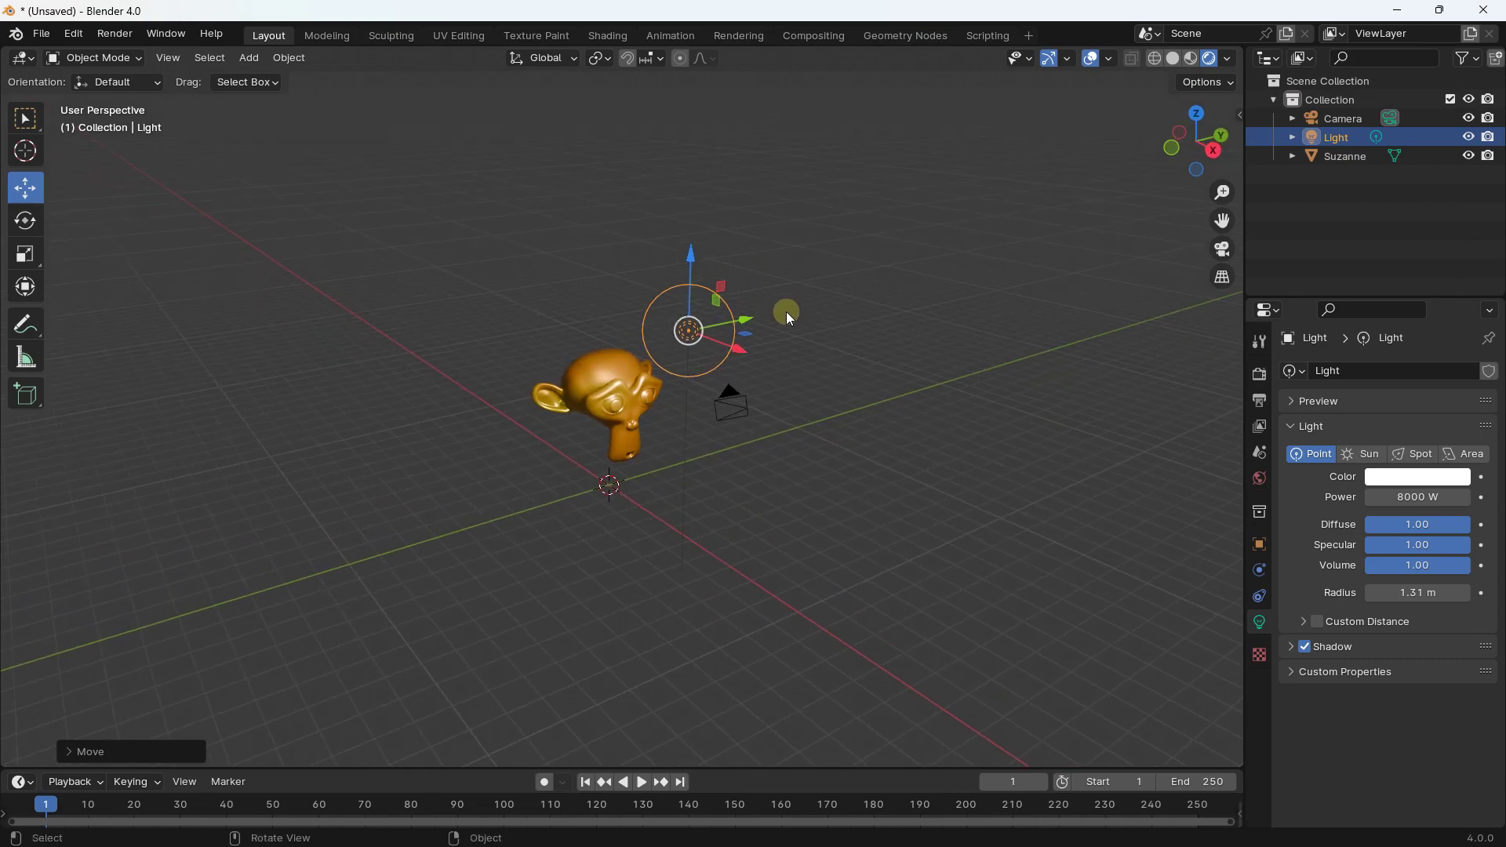
middle_drag(757, 241, 772, 276)
click(656, 218)
middle_drag(618, 229, 633, 184)
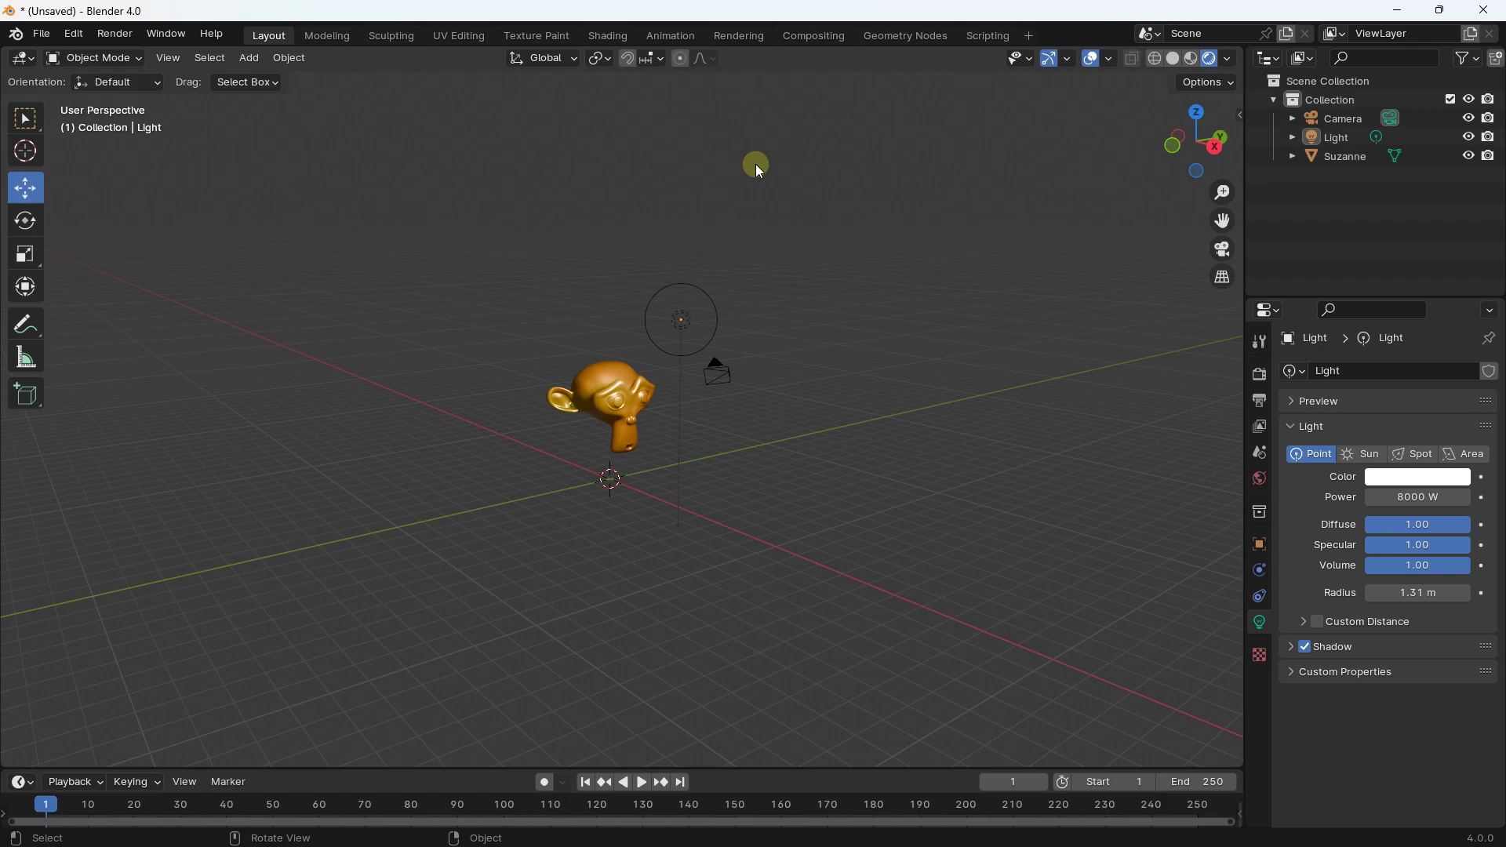
mouse_move(755, 163)
middle_down()
mouse_move(779, 195)
mouse_move(762, 213)
mouse_move(770, 184)
middle_up()
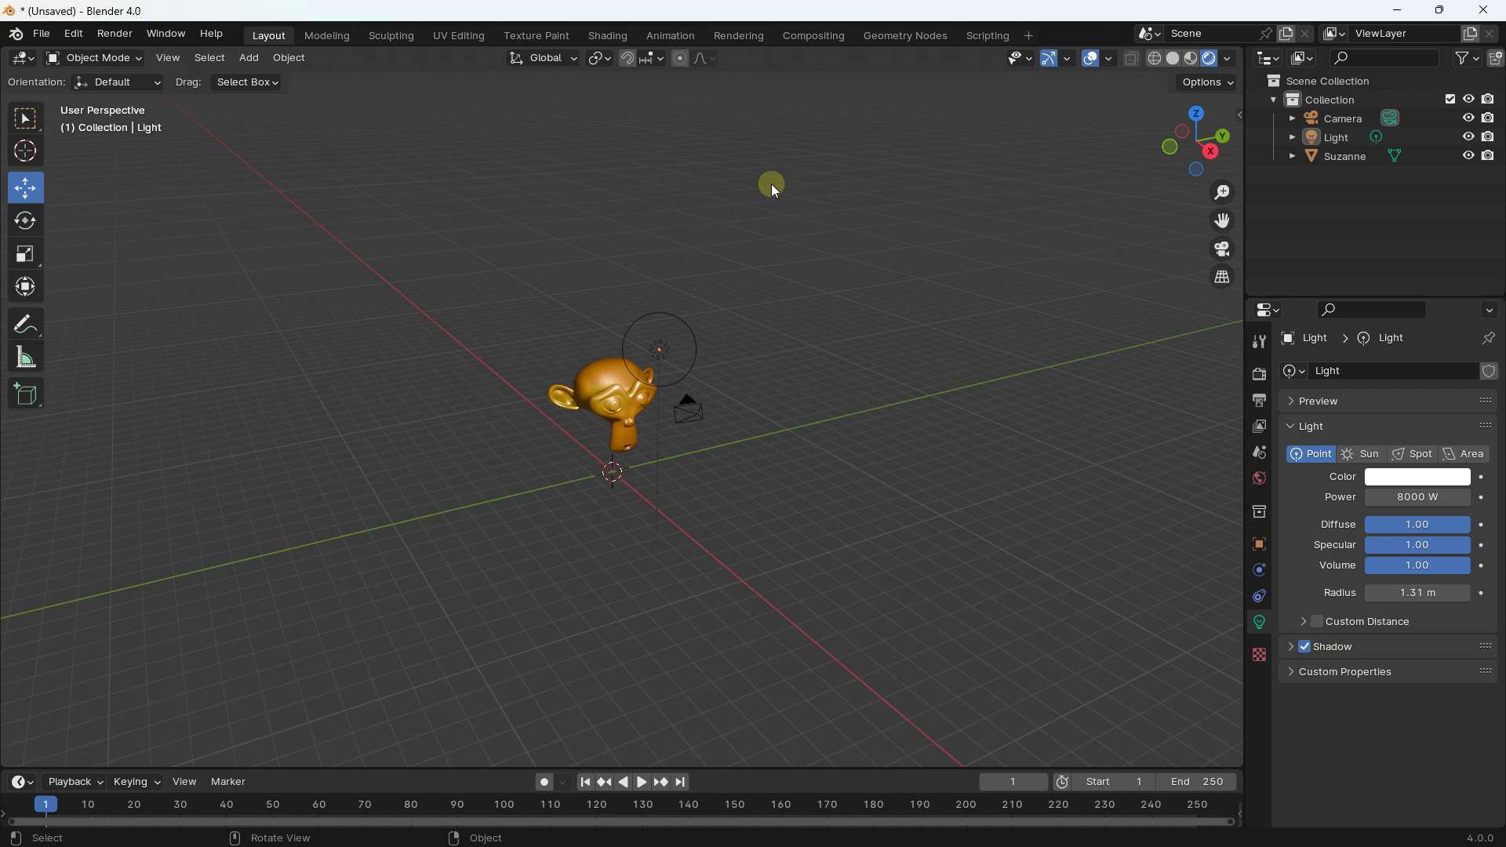
middle_drag(770, 184, 772, 240)
scroll(771, 240, up, 3)
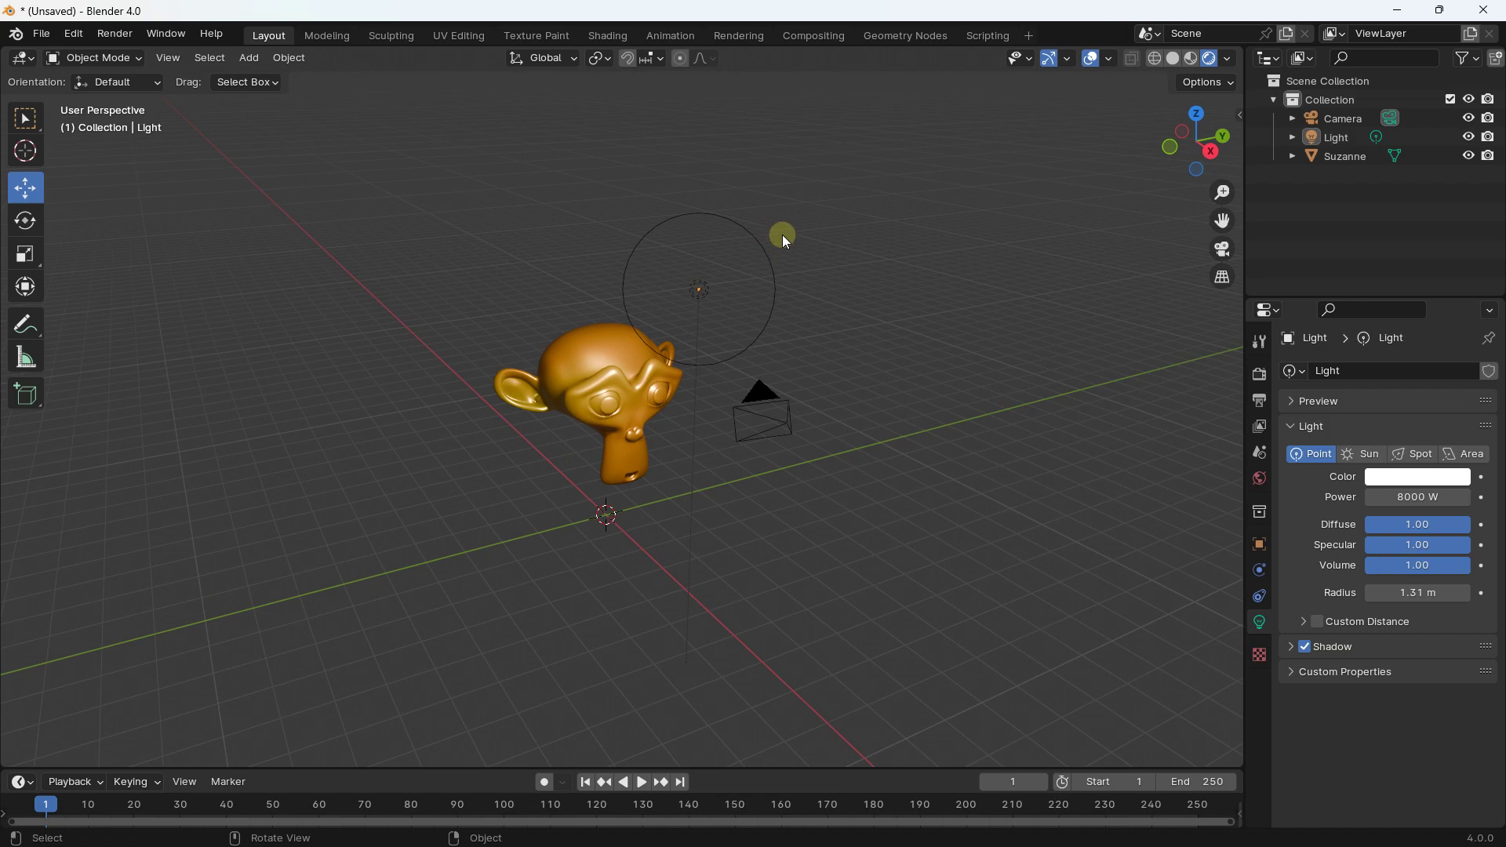
middle_drag(783, 237, 821, 251)
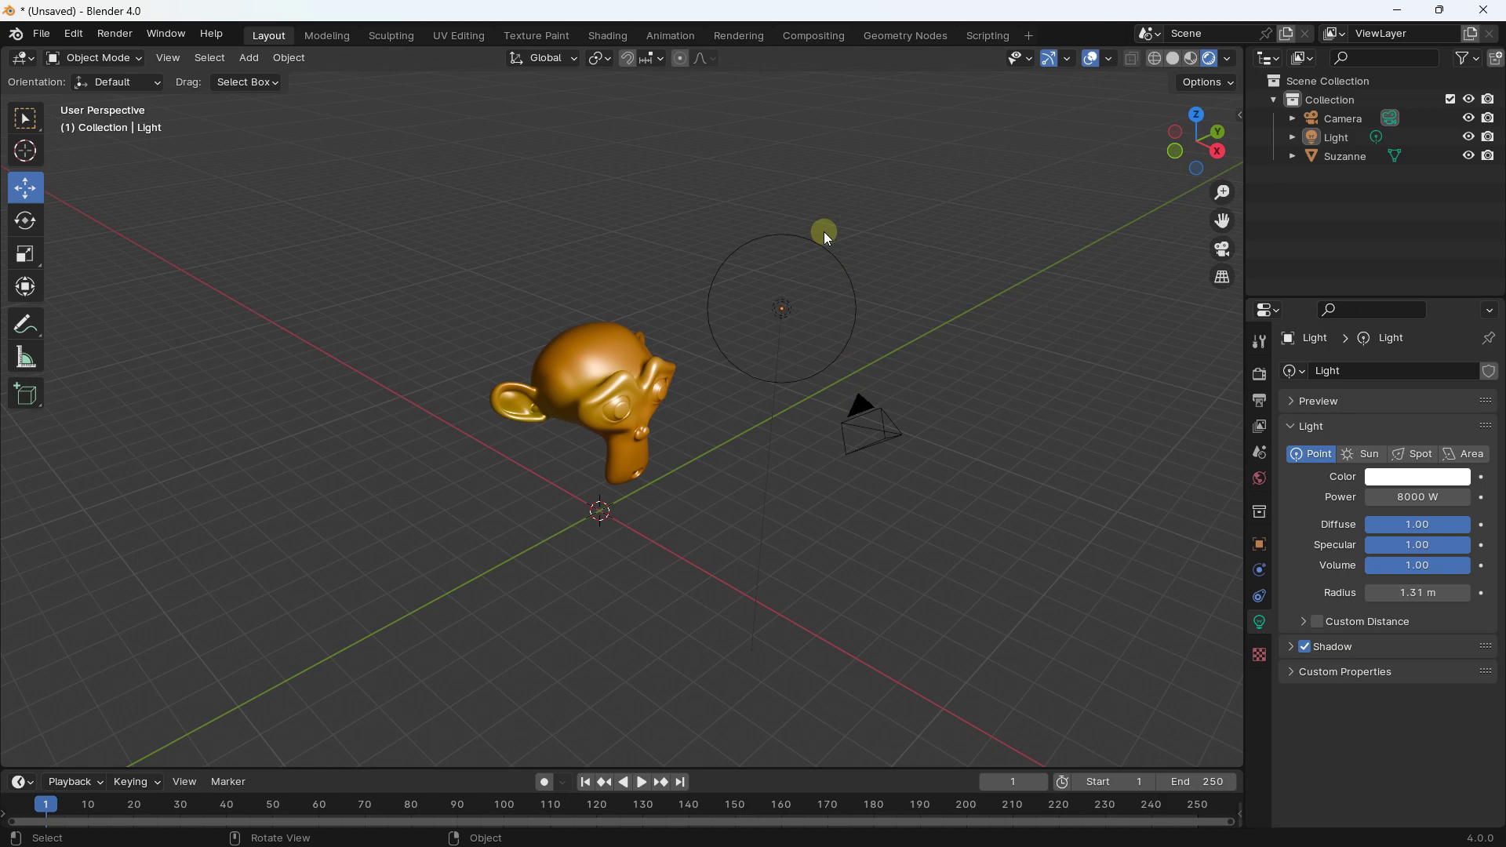
middle_drag(823, 232, 773, 215)
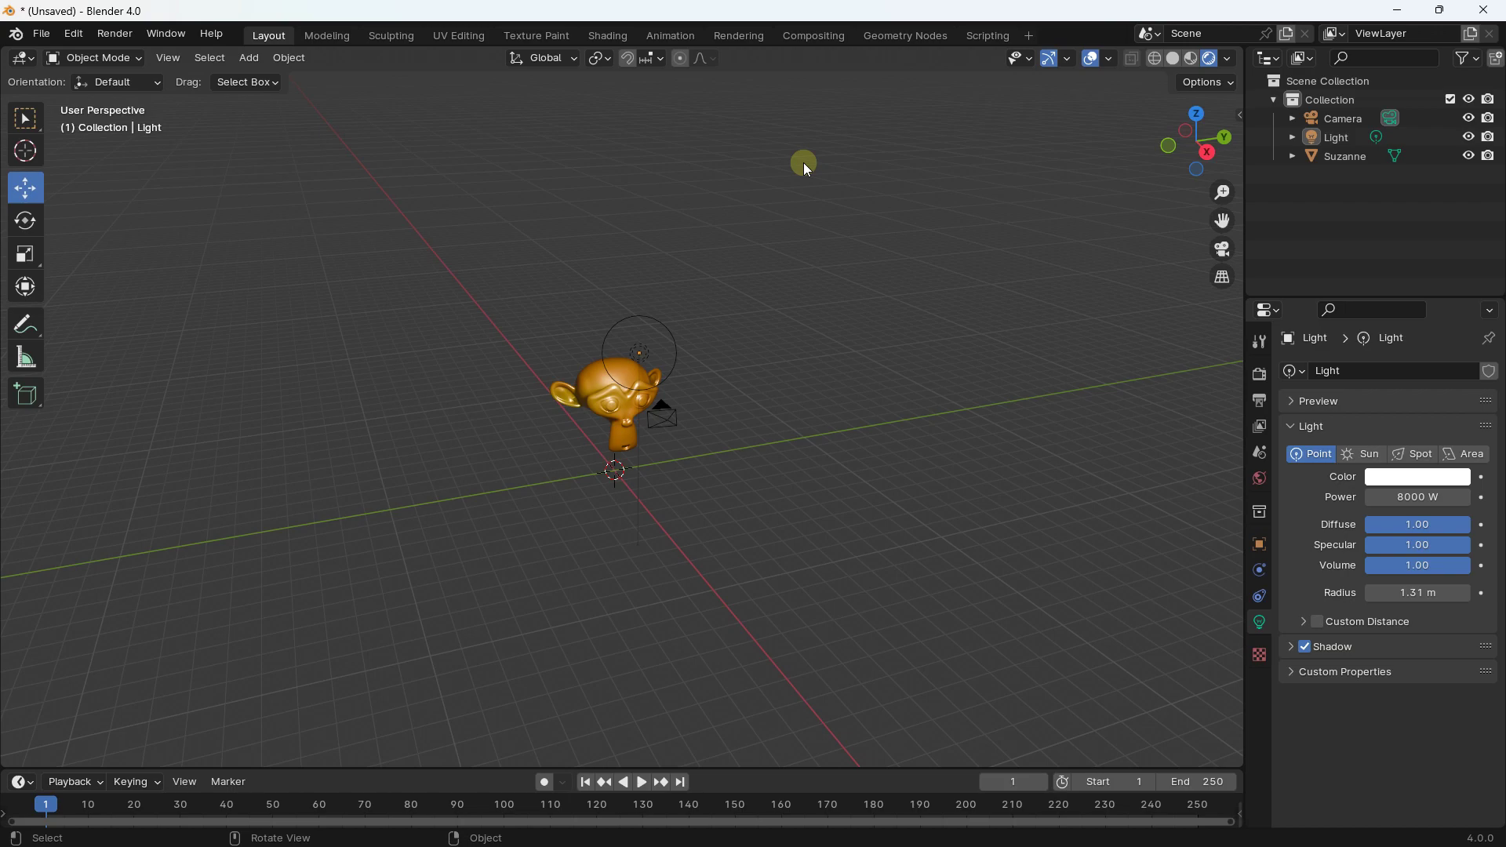
- Delete the monkey from the scene, keeping the camera and light
click(570, 392)
key(x)
click(572, 396)
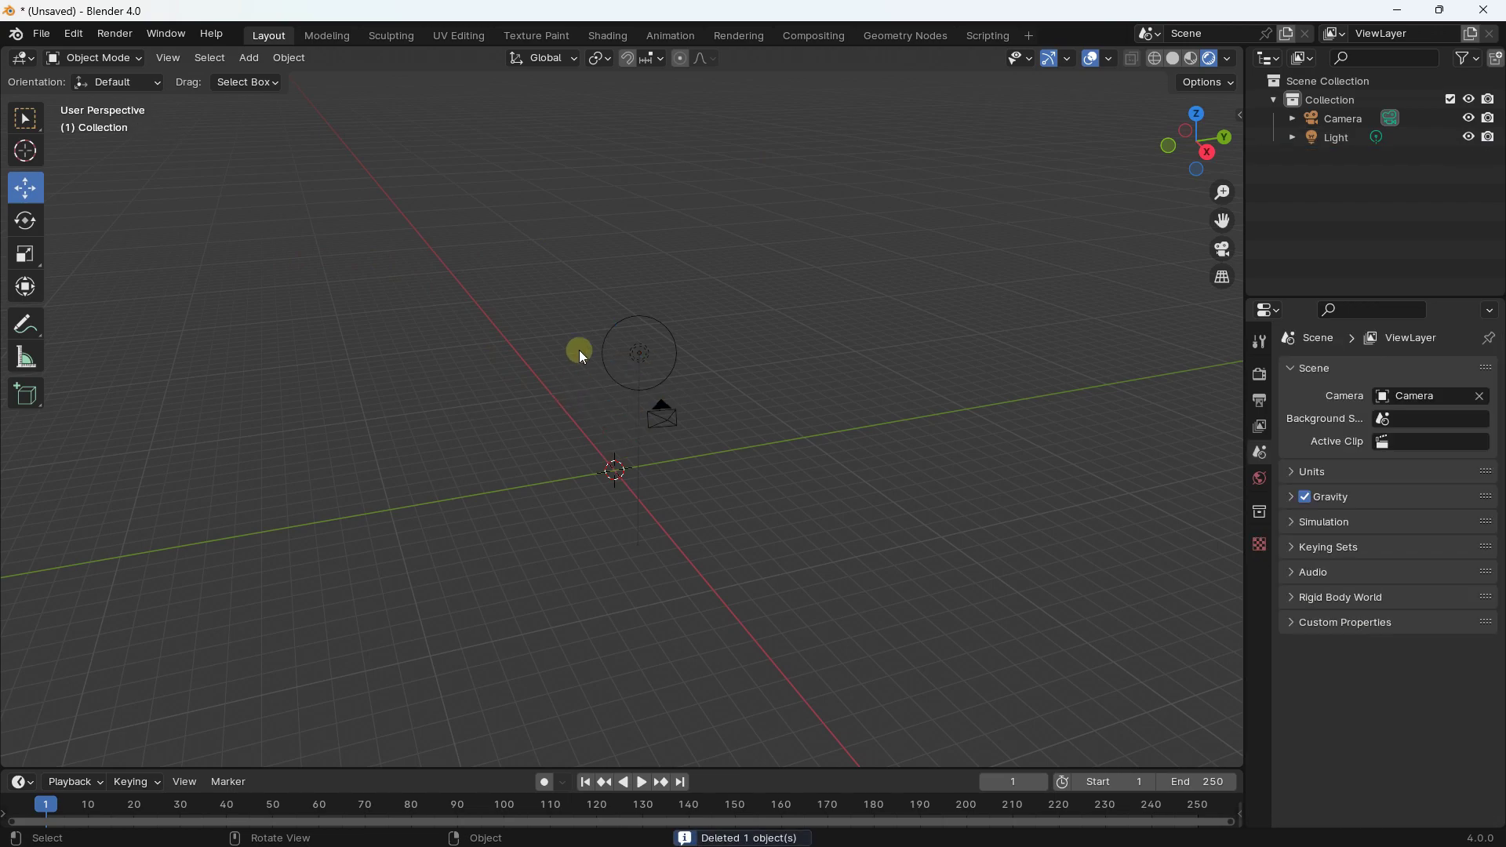